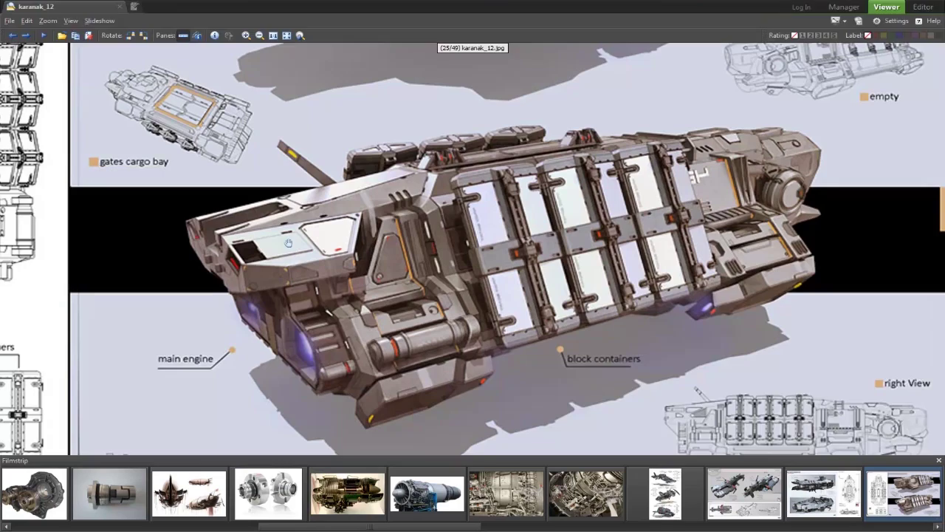
Browse the folder of spaceship, turbine and machine-part reference images to study their mechanical shapes.
{"action": "scroll", "coordinate": [263, 255], "scroll_direction": "down", "scroll_amount": 3}
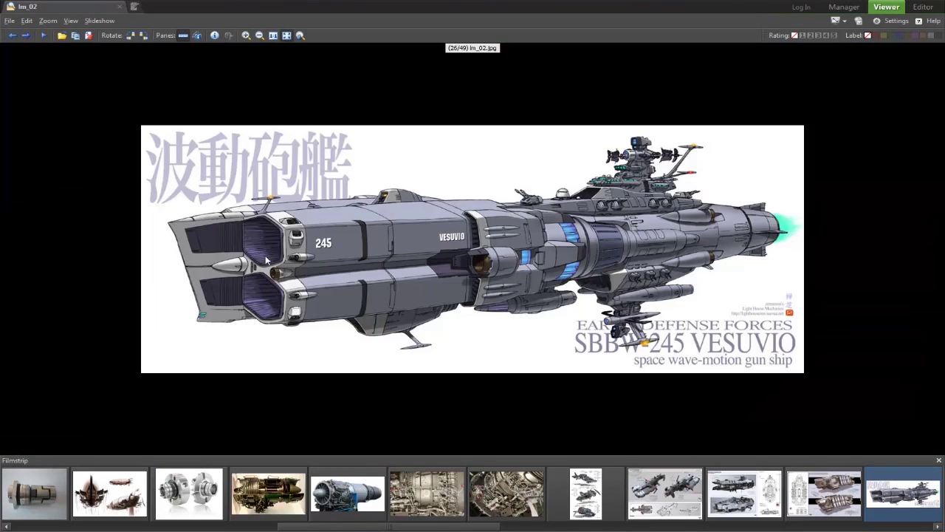
{"action": "scroll", "coordinate": [49, 274], "scroll_direction": "down", "scroll_amount": 3}
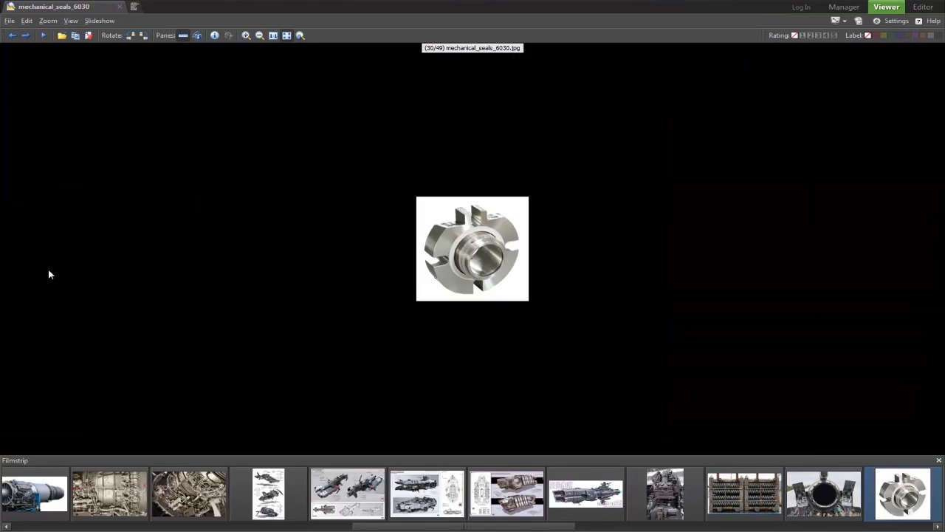
{"action": "scroll", "coordinate": [49, 275], "scroll_direction": "down", "scroll_amount": 2}
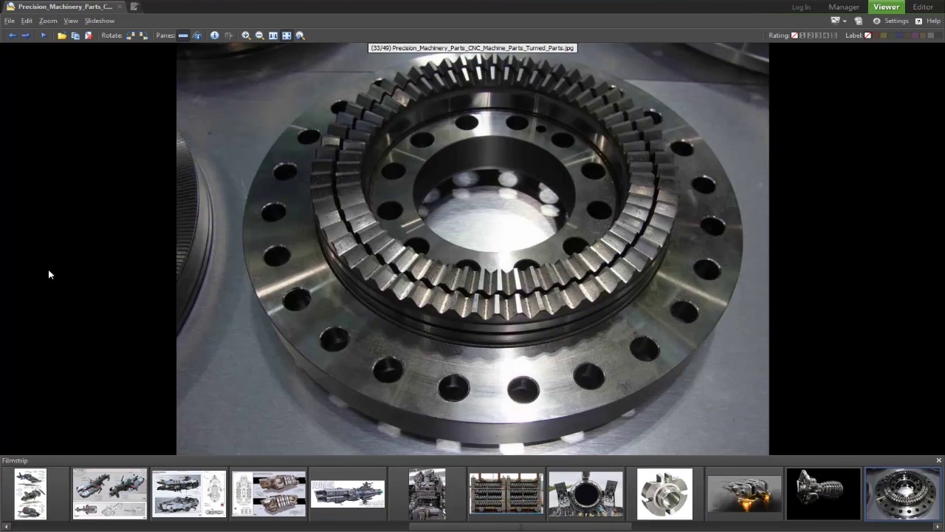
{"action": "scroll", "coordinate": [287, 242], "scroll_direction": "down", "scroll_amount": 4}
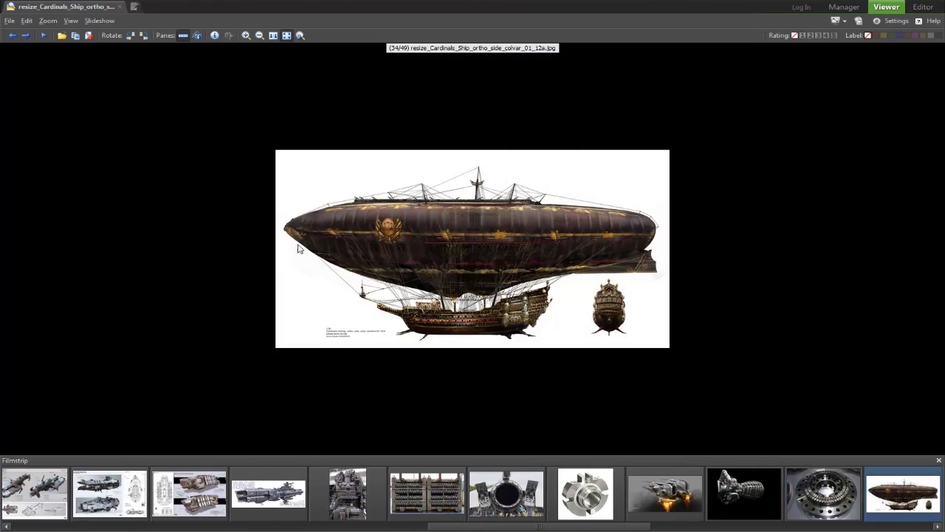
{"action": "scroll", "coordinate": [287, 241], "scroll_direction": "down", "scroll_amount": 3}
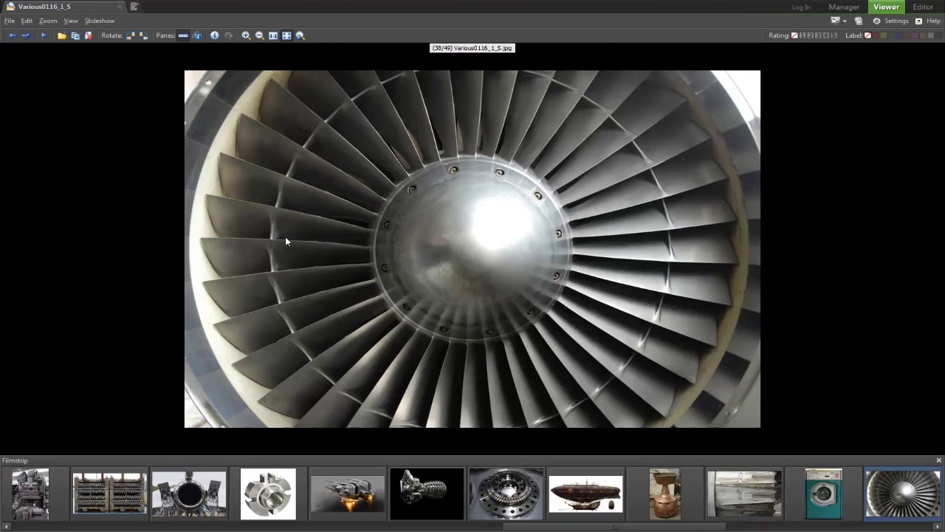
{"action": "scroll", "coordinate": [286, 242], "scroll_direction": "down", "scroll_amount": 1}
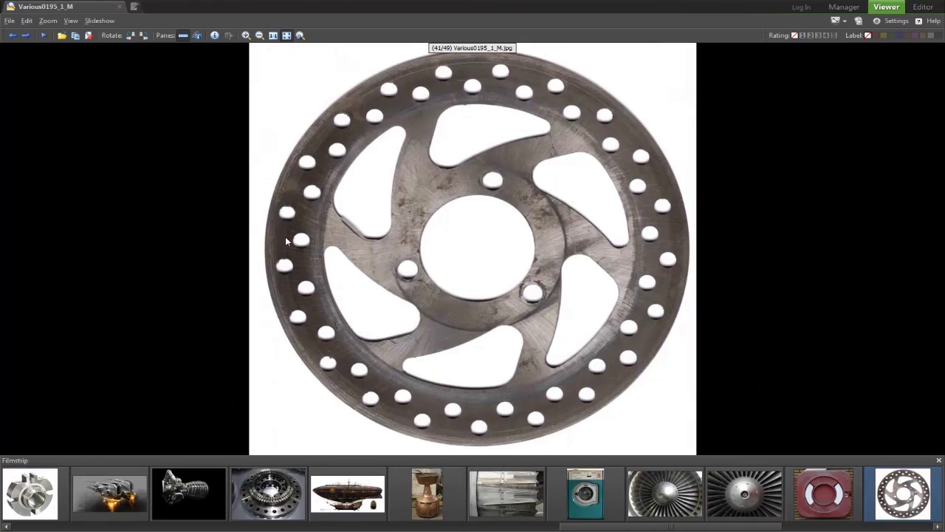
{"action": "scroll", "coordinate": [286, 242], "scroll_direction": "down", "scroll_amount": 3}
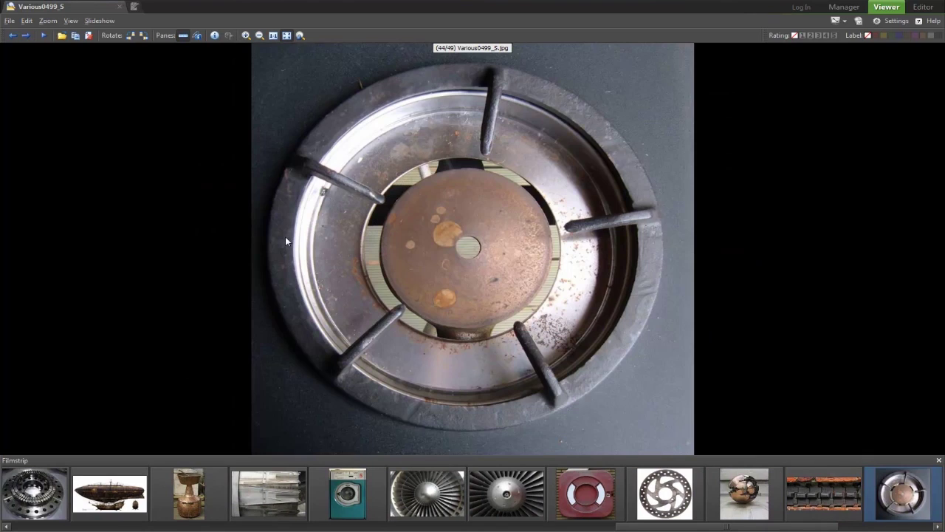
{"action": "scroll", "coordinate": [286, 241], "scroll_direction": "down", "scroll_amount": 3}
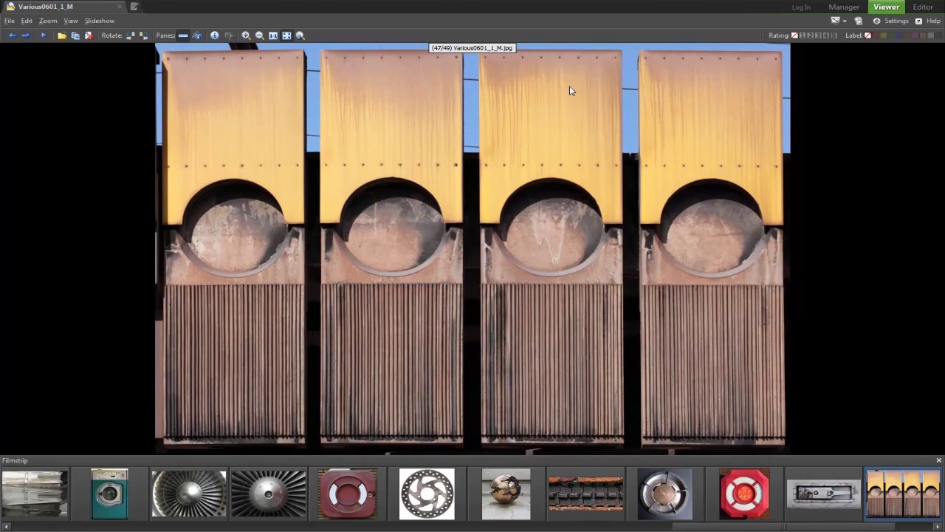
Switch to 3ds Max and create a flat box about 40 cm long and 20 cm wide on the grid.
{"action": "left_click_drag", "start_coordinate": [783, 1], "coordinate": [0, 44]}
{"action": "middle_click_drag", "start_coordinate": [415, 277], "coordinate": [433, 350], "text": "alt"}
{"action": "left_click", "coordinate": [851, 100]}
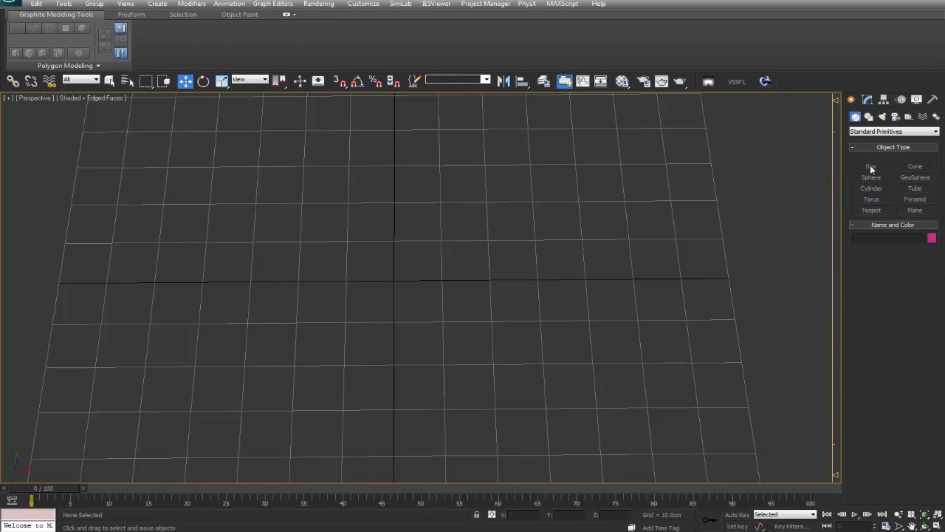
{"action": "left_click", "coordinate": [871, 167]}
{"action": "scroll", "coordinate": [371, 294], "scroll_direction": "down", "scroll_amount": 3}
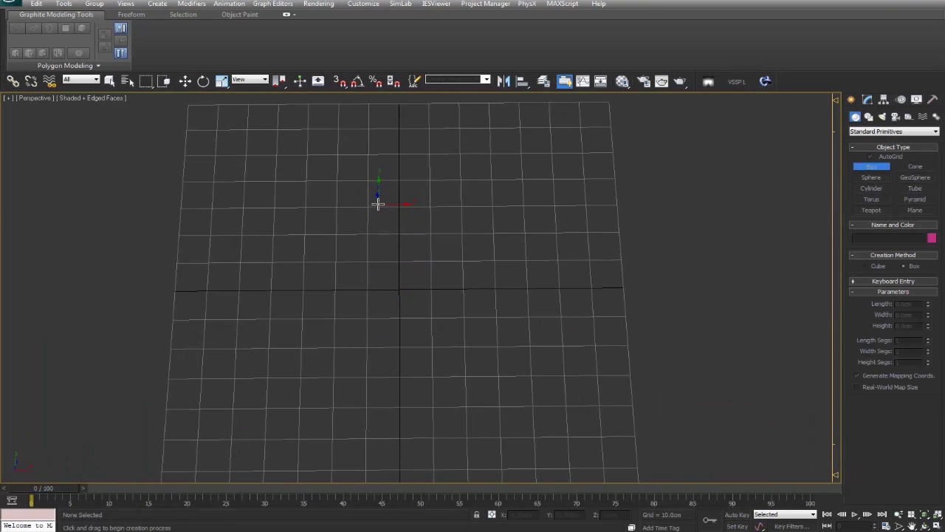
{"action": "left_click_drag", "start_coordinate": [370, 206], "coordinate": [433, 315]}
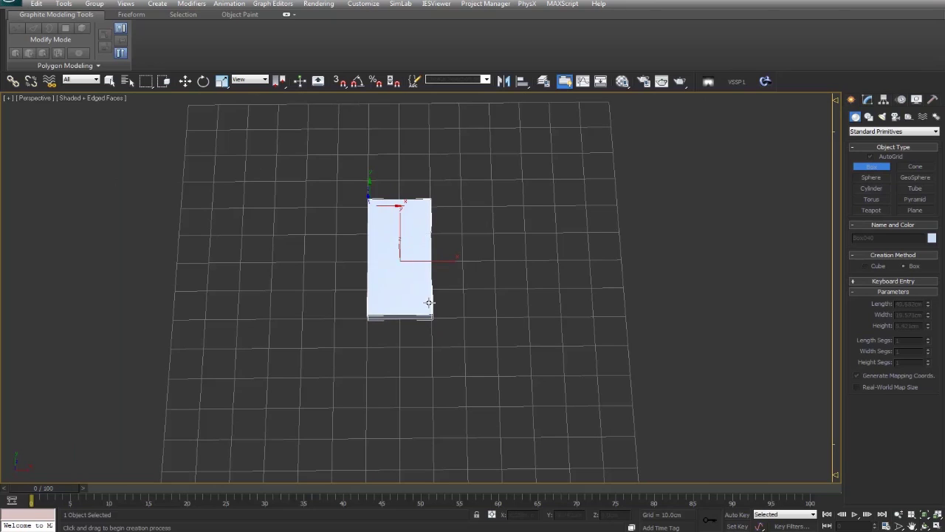
{"action": "left_click", "coordinate": [429, 302]}
{"action": "key", "text": "w"}
{"action": "middle_click_drag", "start_coordinate": [466, 324], "coordinate": [444, 301], "text": "alt"}
{"action": "scroll", "coordinate": [445, 306], "scroll_direction": "up", "scroll_amount": 3}
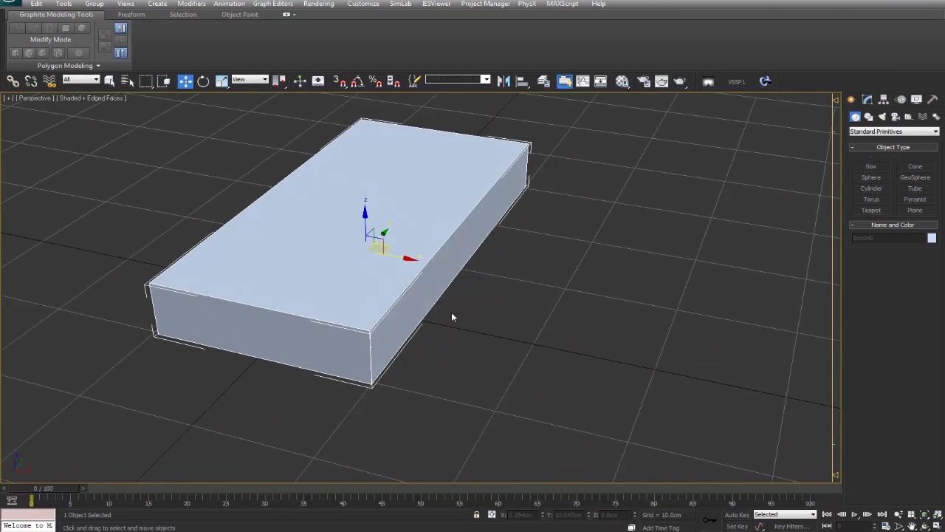
Convert the box to an Editable Poly.
{"action": "right_click", "coordinate": [384, 194]}
{"action": "mouse_move", "coordinate": [495, 294]}
{"action": "left_click", "coordinate": [337, 299]}
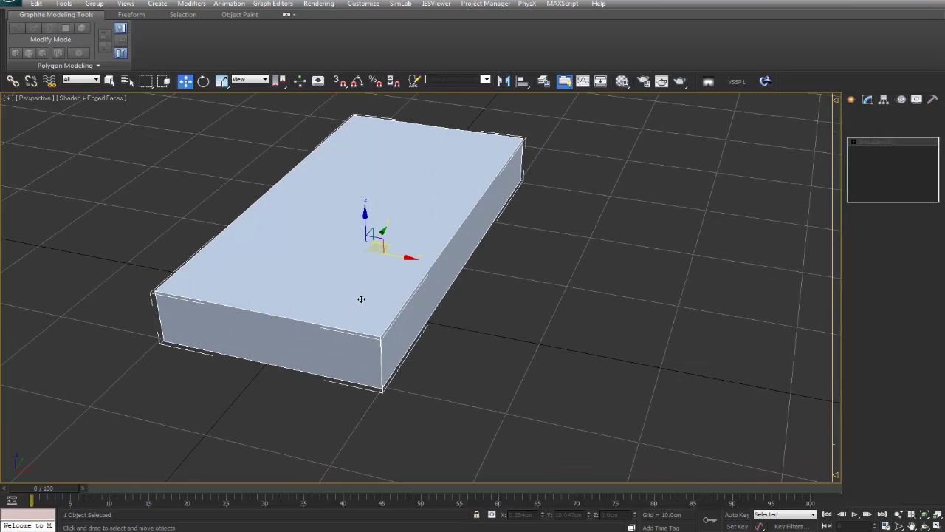
Connect the box's long edges with 3 segments in the top wireframe view, dividing its length into four sections.
{"action": "key", "text": "t"}
{"action": "scroll", "coordinate": [392, 287], "scroll_direction": "up", "scroll_amount": 6}
{"action": "scroll", "coordinate": [367, 336], "scroll_direction": "down", "scroll_amount": 2}
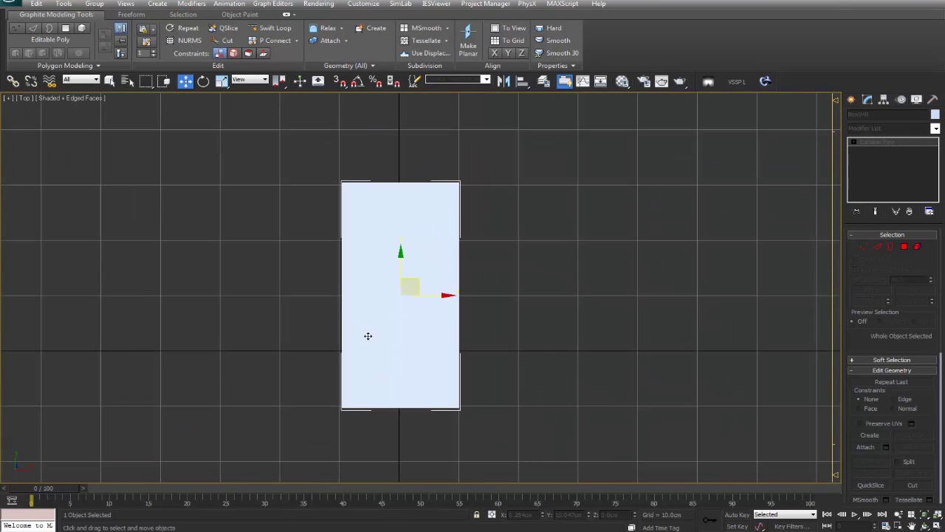
{"action": "left_click", "coordinate": [878, 247]}
{"action": "left_click_drag", "start_coordinate": [553, 279], "coordinate": [314, 301]}
{"action": "key", "text": "F3"}
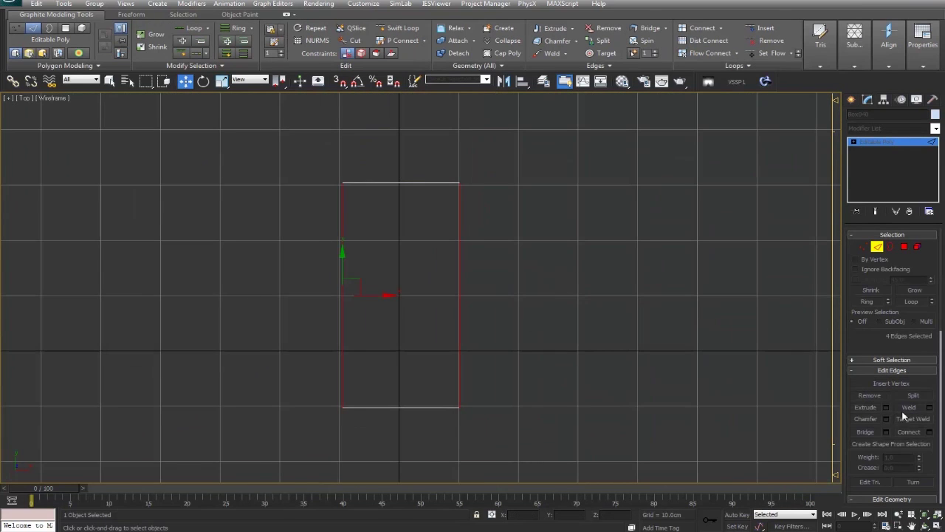
{"action": "left_click", "coordinate": [930, 433]}
{"action": "left_click", "coordinate": [432, 294]}
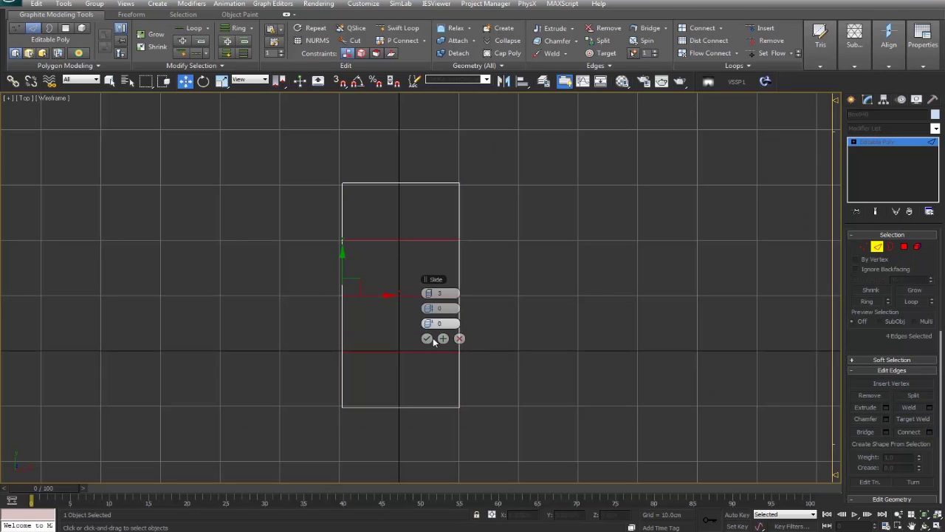
{"action": "left_click", "coordinate": [429, 339]}
{"action": "left_click", "coordinate": [436, 373]}
{"action": "scroll", "coordinate": [434, 378], "scroll_direction": "up", "scroll_amount": 2}
{"action": "middle_click_drag", "start_coordinate": [435, 294], "coordinate": [446, 318]}
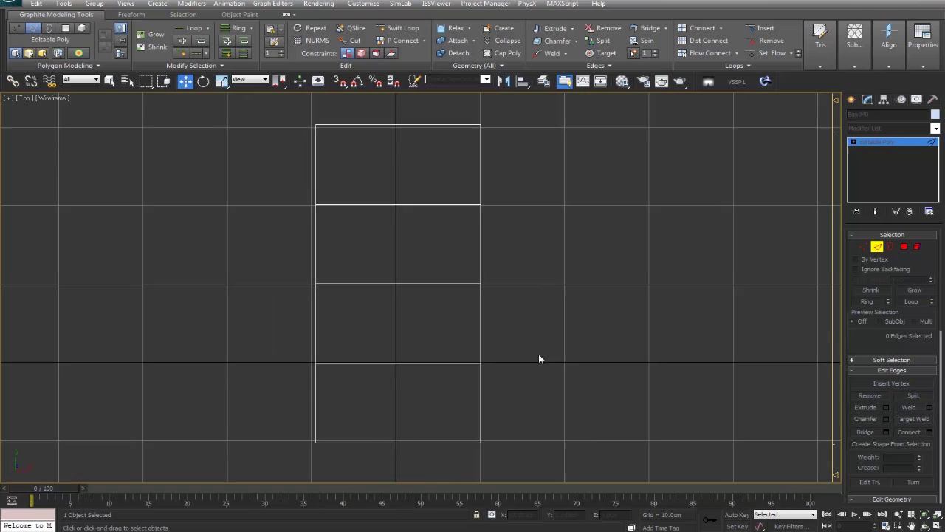
{"action": "mouse_move", "coordinate": [539, 355]}
{"action": "middle_mouse_down"}
{"action": "mouse_move", "coordinate": [545, 322]}
{"action": "mouse_move", "coordinate": [533, 341]}
{"action": "middle_mouse_up"}
{"action": "left_click", "coordinate": [876, 246]}
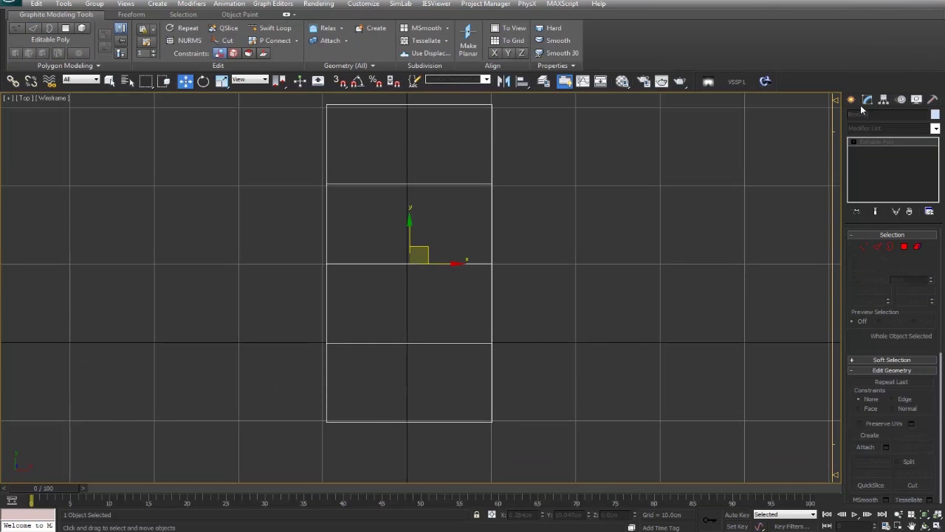
Start the Circle spline tool and expand its interpolation and rendering settings.
{"action": "left_click", "coordinate": [851, 99]}
{"action": "left_click", "coordinate": [871, 188]}
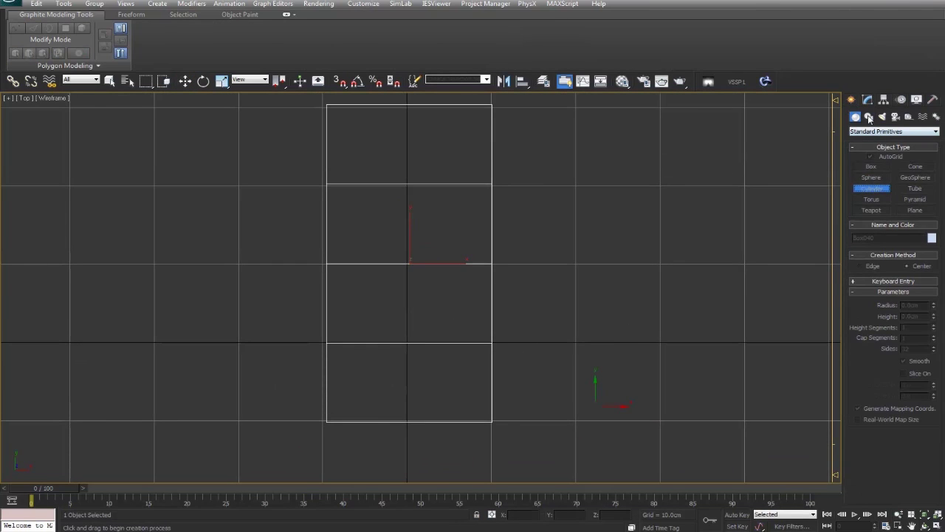
{"action": "left_click", "coordinate": [869, 118]}
{"action": "left_click", "coordinate": [871, 186]}
{"action": "middle_click_drag", "start_coordinate": [481, 264], "coordinate": [487, 207]}
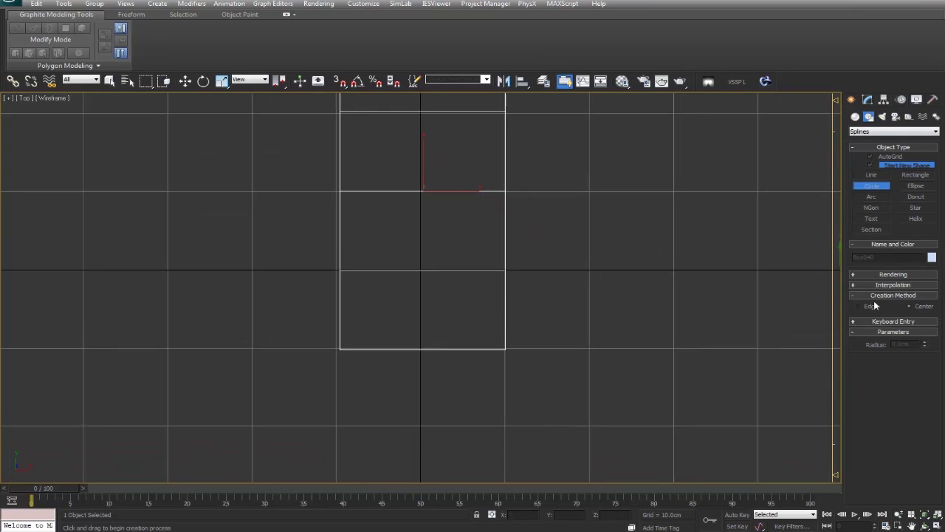
{"action": "left_click", "coordinate": [897, 283]}
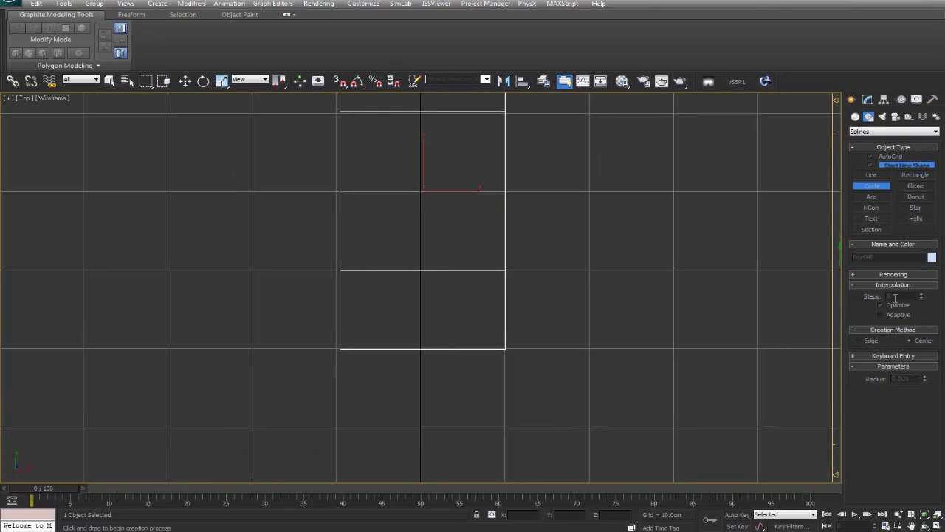
{"action": "left_click", "coordinate": [905, 356]}
{"action": "left_click", "coordinate": [901, 353]}
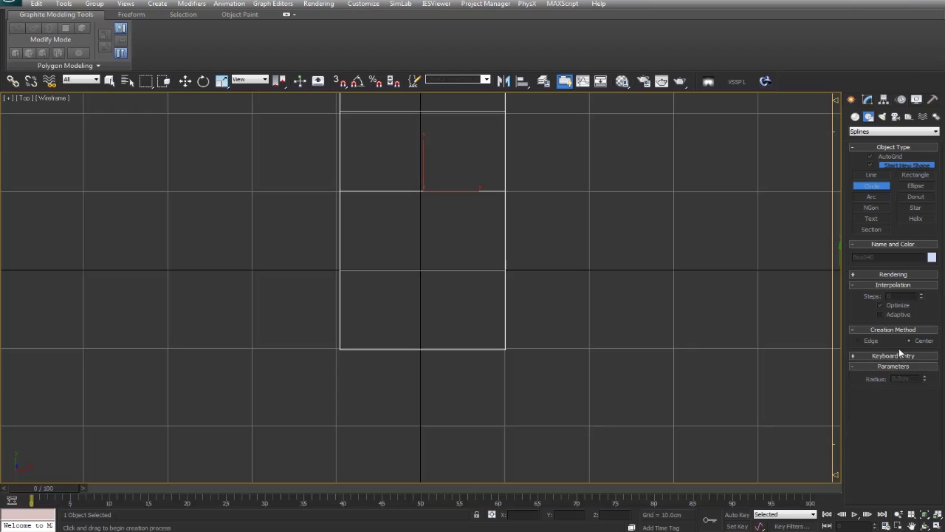
{"action": "left_click", "coordinate": [893, 274]}
{"action": "scroll", "coordinate": [880, 413], "scroll_direction": "down", "scroll_amount": 2}
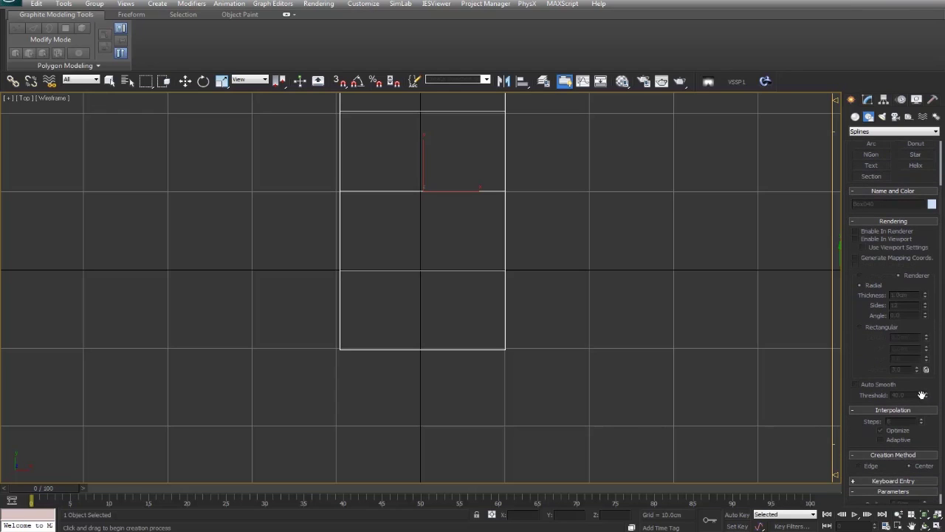
Set the circle's interpolation steps to 1, drawing and removing trial circles over the box to compare the settings.
{"action": "left_click_drag", "start_coordinate": [422, 220], "coordinate": [443, 255]}
{"action": "key", "text": "Delete"}
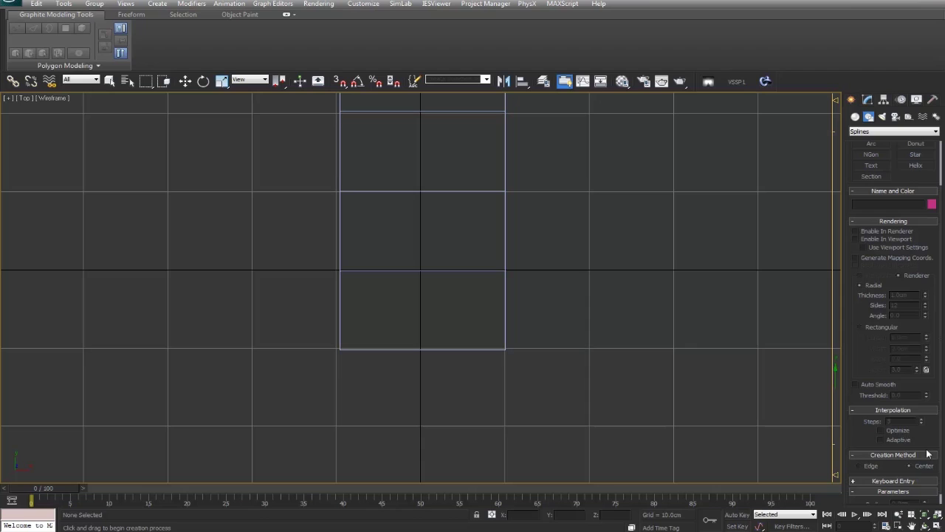
{"action": "left_click_drag", "start_coordinate": [419, 219], "coordinate": [445, 262]}
{"action": "key", "text": "Delete"}
{"action": "right_click", "coordinate": [922, 421]}
{"action": "key", "text": "ctrl+z"}
{"action": "left_click_drag", "start_coordinate": [413, 212], "coordinate": [449, 253]}
{"action": "key", "text": "ctrl+z"}
{"action": "left_click_drag", "start_coordinate": [414, 235], "coordinate": [449, 278]}
{"action": "key", "text": "ctrl+z"}
{"action": "middle_click_drag", "start_coordinate": [449, 278], "coordinate": [451, 256]}
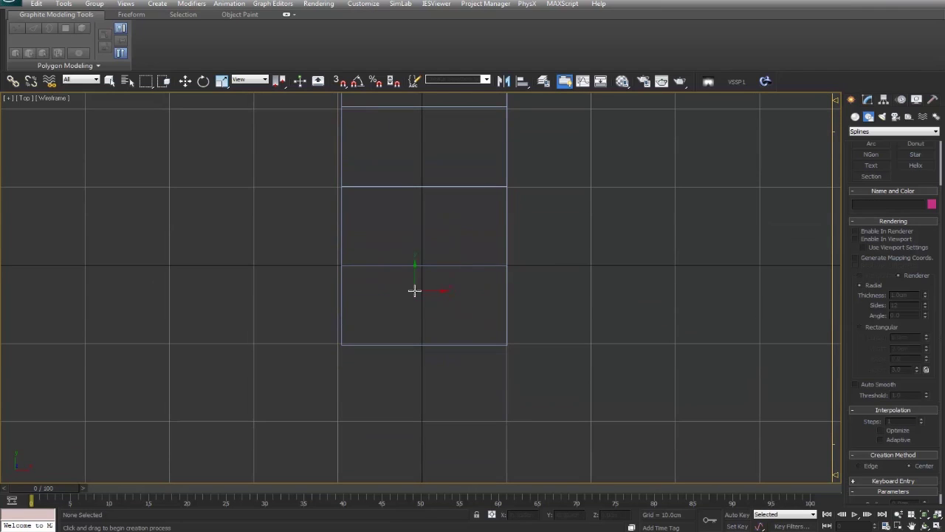
Draw an eight-sided circle inside the box's width near its lower end and centre it on the lowest cross edge.
{"action": "left_click_drag", "start_coordinate": [421, 303], "coordinate": [457, 359]}
{"action": "key", "text": "w"}
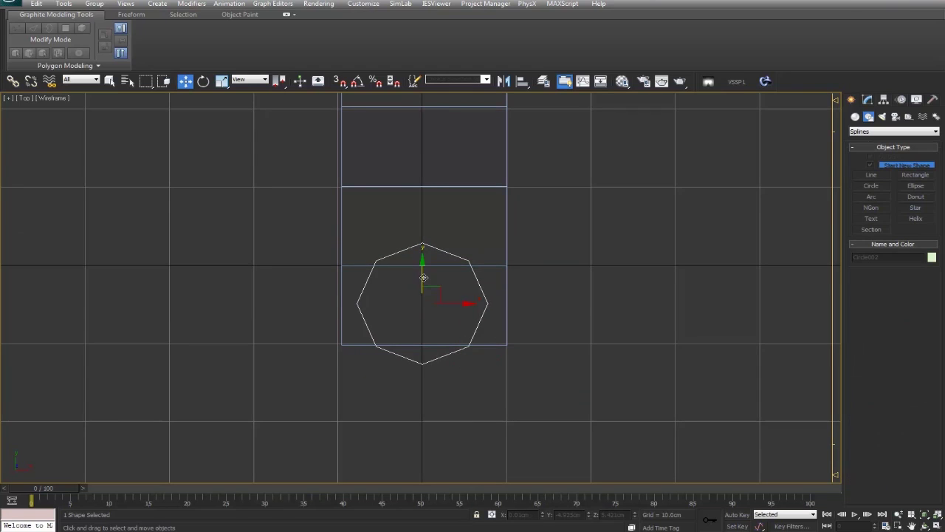
{"action": "left_click_drag", "start_coordinate": [424, 278], "coordinate": [436, 239]}
Select the box and delete its unneeded polygons below the top surface.
{"action": "left_click", "coordinate": [500, 311]}
{"action": "left_click", "coordinate": [506, 315]}
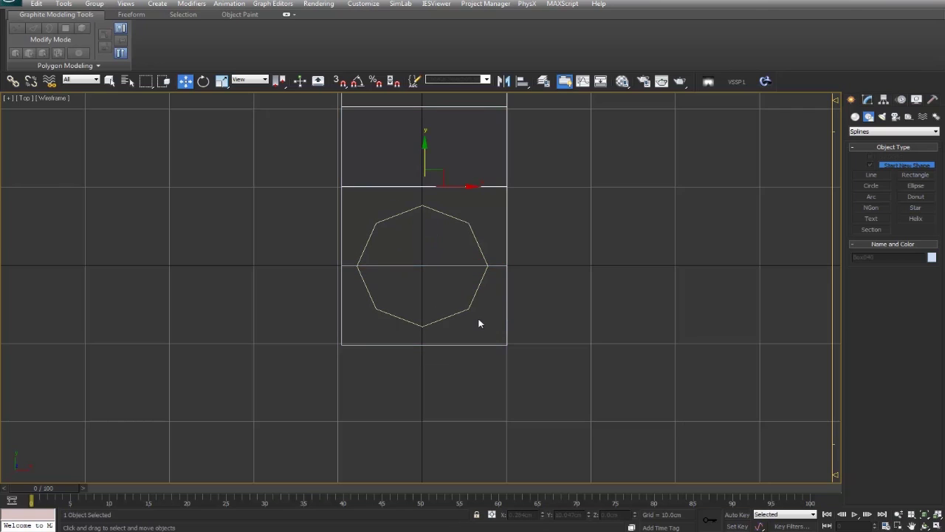
{"action": "middle_click_drag", "start_coordinate": [478, 317], "coordinate": [475, 322]}
{"action": "key", "text": "p"}
{"action": "key", "text": "z"}
{"action": "key", "text": "F3"}
{"action": "middle_click_drag", "start_coordinate": [411, 328], "coordinate": [546, 290], "text": "alt"}
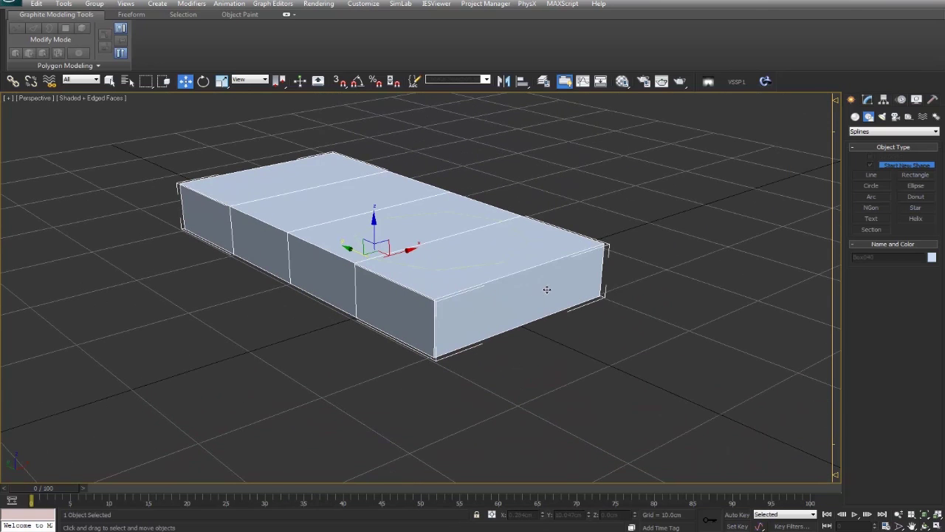
{"action": "left_click", "coordinate": [867, 101]}
{"action": "left_click", "coordinate": [904, 248]}
{"action": "middle_click_drag", "start_coordinate": [650, 275], "coordinate": [557, 249], "text": "alt"}
{"action": "key", "text": "F3"}
{"action": "left_click_drag", "start_coordinate": [191, 300], "coordinate": [190, 300]}
{"action": "key", "text": "Delete"}
{"action": "mouse_move", "coordinate": [350, 286]}
{"action": "middle_mouse_down", "text": "alt"}
{"action": "mouse_move", "coordinate": [394, 306]}
{"action": "mouse_move", "coordinate": [441, 301]}
{"action": "middle_mouse_up", "text": "alt"}
{"action": "key", "text": "F3"}
Switch the box to vertex editing in the top view and turn on 3D snapping to vertices.
{"action": "key", "text": "F3"}
{"action": "key", "text": "t"}
{"action": "scroll", "coordinate": [429, 258], "scroll_direction": "up", "scroll_amount": 8}
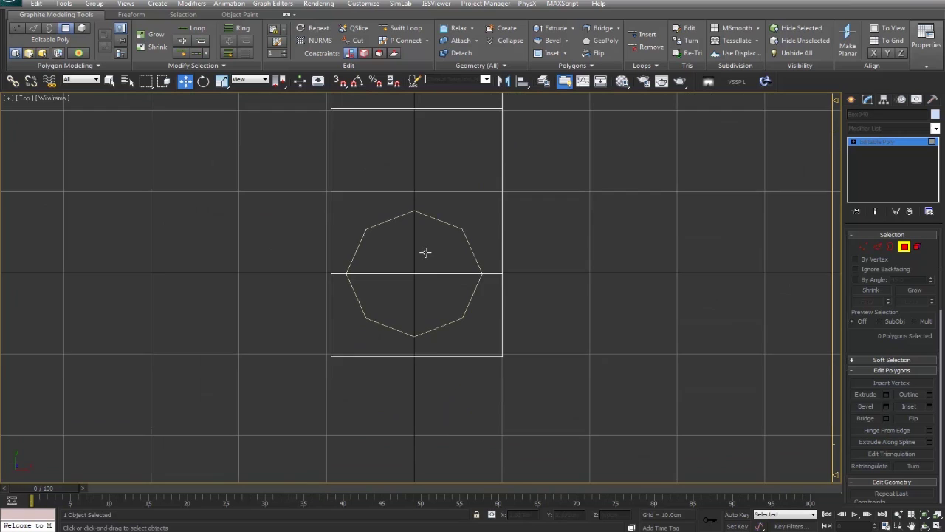
{"action": "right_click", "coordinate": [428, 275]}
{"action": "left_click", "coordinate": [655, 304]}
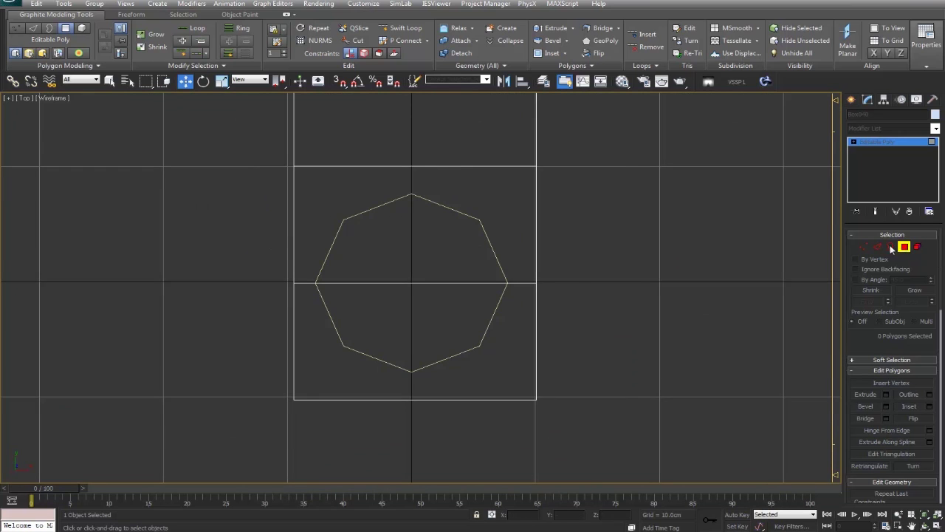
{"action": "left_click", "coordinate": [498, 302]}
{"action": "middle_click_drag", "start_coordinate": [498, 302], "coordinate": [511, 325]}
{"action": "left_click", "coordinate": [551, 303]}
{"action": "key", "text": "1"}
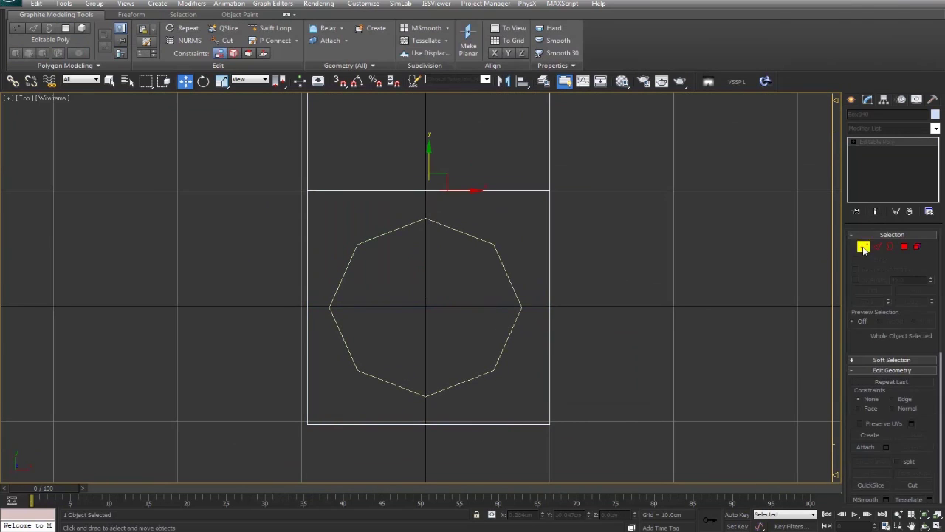
{"action": "middle_click_drag", "start_coordinate": [551, 267], "coordinate": [551, 279]}
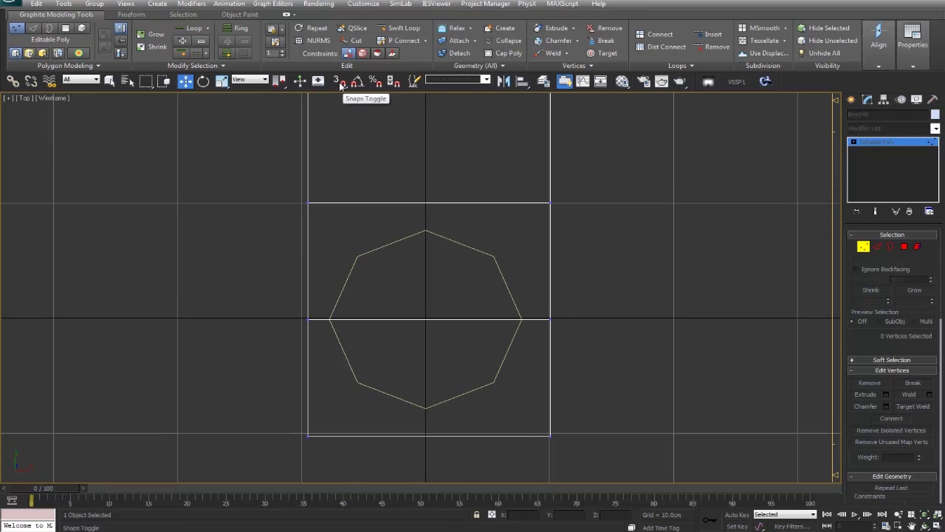
{"action": "right_click", "coordinate": [341, 82]}
{"action": "left_click", "coordinate": [538, 193]}
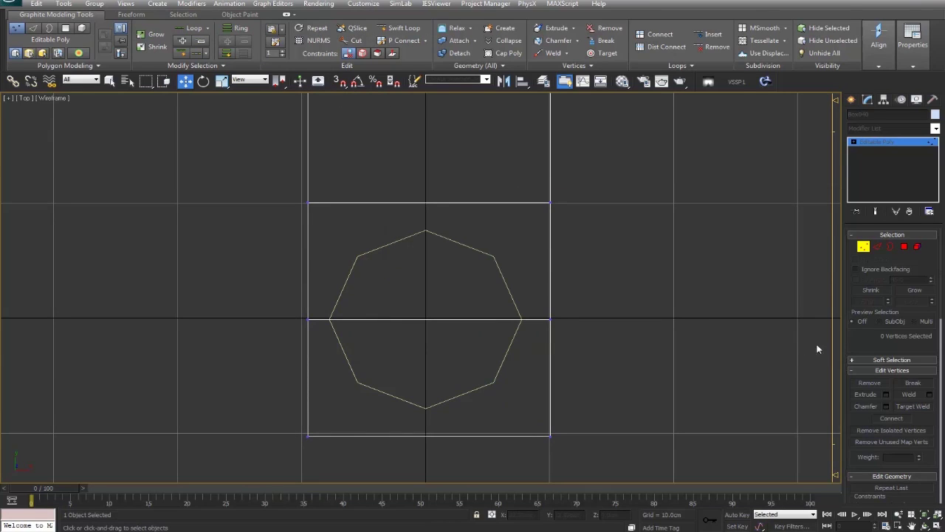
Cut the eight-sided outline into the box's top surface, snapping every cut point to the circle's vertices.
{"action": "scroll", "coordinate": [926, 263], "scroll_direction": "down", "scroll_amount": 5}
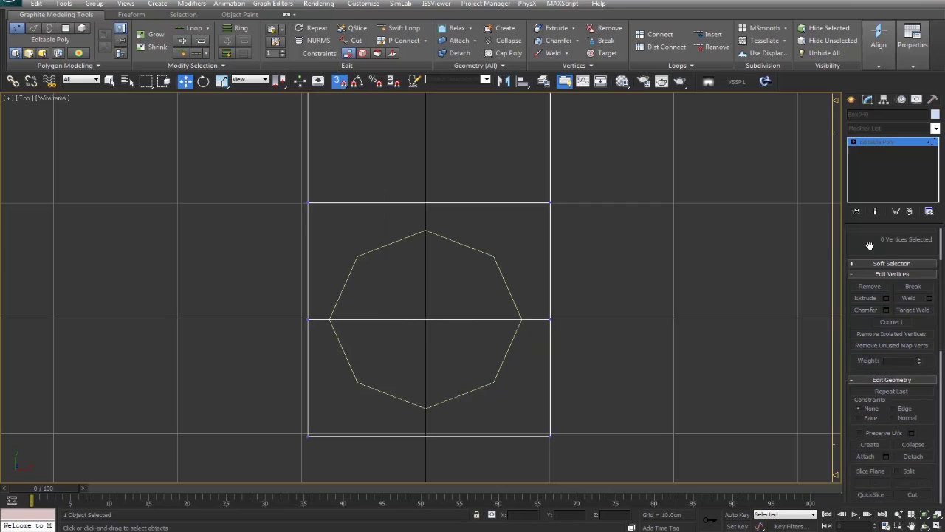
{"action": "left_click", "coordinate": [913, 491]}
{"action": "middle_click_drag", "start_coordinate": [405, 323], "coordinate": [405, 336]}
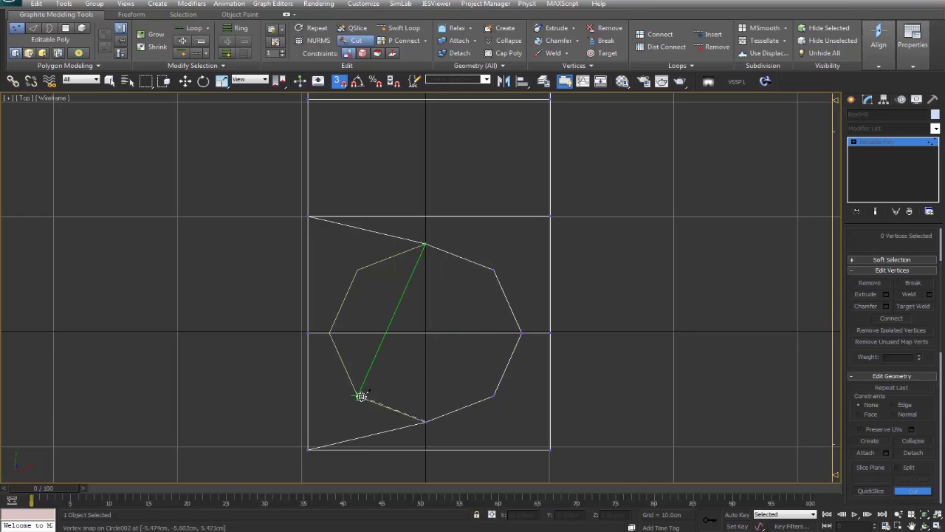
{"action": "left_click", "coordinate": [358, 272]}
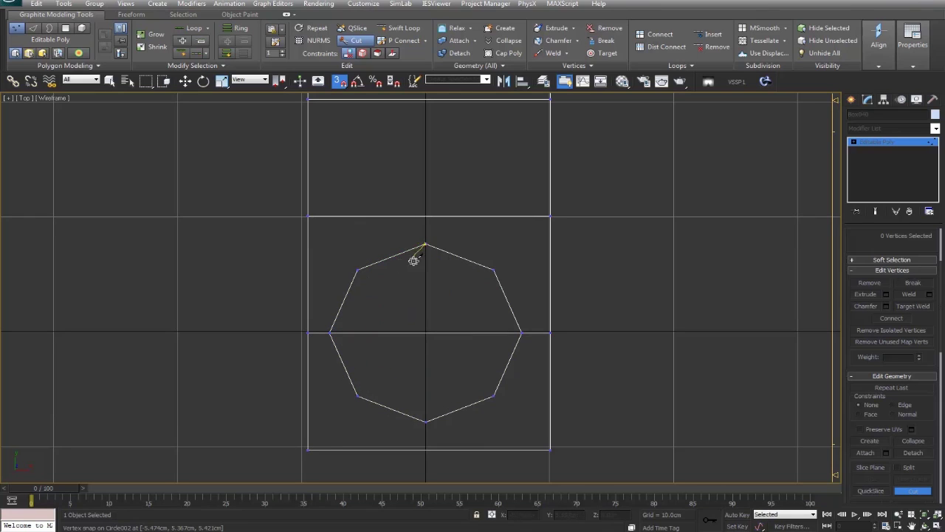
{"action": "right_click", "coordinate": [487, 302]}
{"action": "key", "text": "p"}
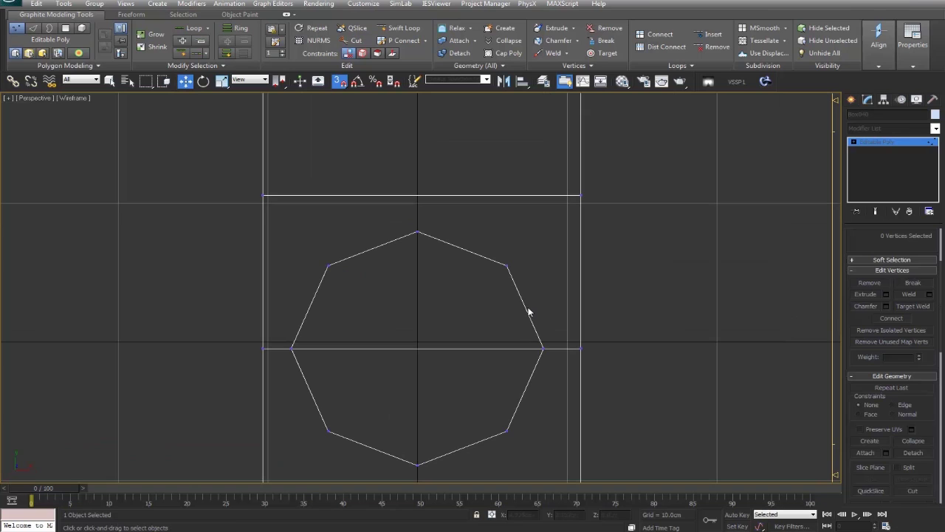
Leave vertex editing and delete the guide circle lying over the cut outline.
{"action": "scroll", "coordinate": [880, 256], "scroll_direction": "up", "scroll_amount": 3}
{"action": "left_click", "coordinate": [865, 231]}
{"action": "left_click", "coordinate": [519, 293]}
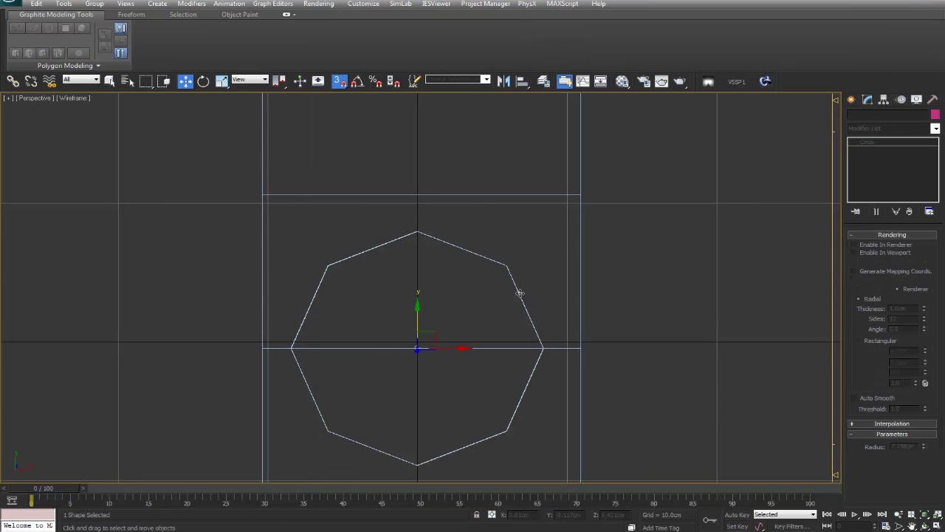
{"action": "scroll", "coordinate": [477, 298], "scroll_direction": "down", "scroll_amount": 4}
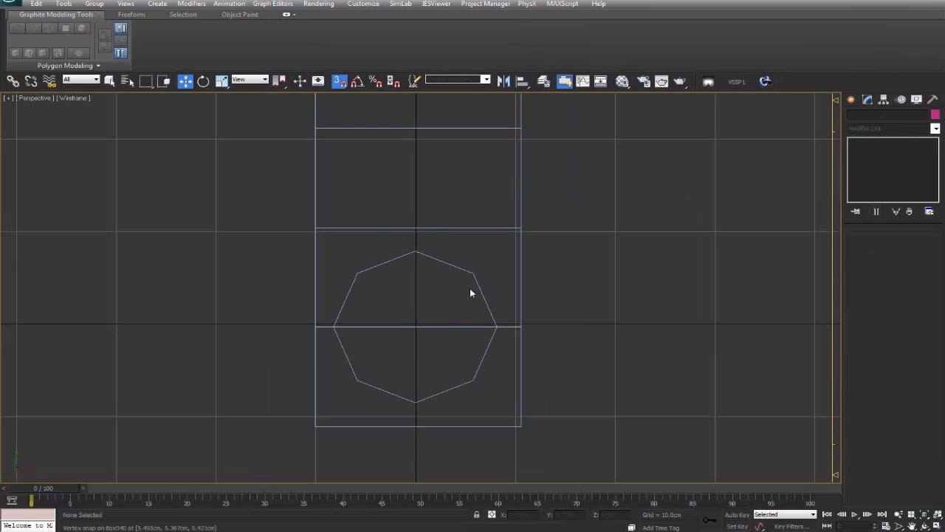
Delete the two polygons inside the octagonal cut to open a hole in the surface.
{"action": "left_click", "coordinate": [483, 291]}
{"action": "left_click", "coordinate": [904, 247]}
{"action": "left_click", "coordinate": [452, 303]}
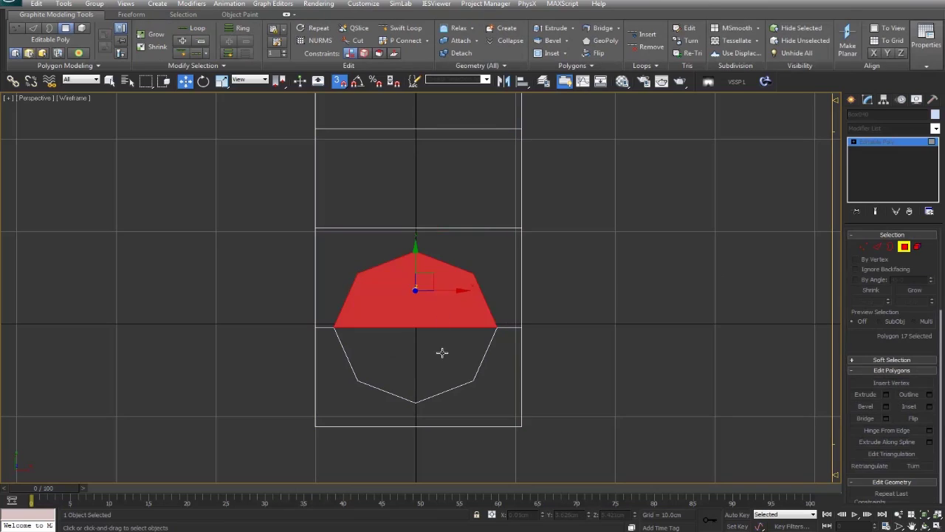
{"action": "left_click", "coordinate": [443, 351], "text": "ctrl"}
{"action": "key", "text": "Delete"}
{"action": "mouse_move", "coordinate": [443, 333]}
{"action": "middle_mouse_down"}
{"action": "mouse_move", "coordinate": [432, 343]}
{"action": "mouse_move", "coordinate": [473, 329]}
{"action": "mouse_move", "coordinate": [458, 274]}
{"action": "mouse_move", "coordinate": [419, 308]}
{"action": "mouse_move", "coordinate": [426, 328]}
{"action": "middle_mouse_up"}
{"action": "key", "text": "F3"}
{"action": "scroll", "coordinate": [434, 307], "scroll_direction": "up", "scroll_amount": 3}
{"action": "middle_click_drag", "start_coordinate": [425, 327], "coordinate": [432, 290]}
{"action": "key", "text": "t"}
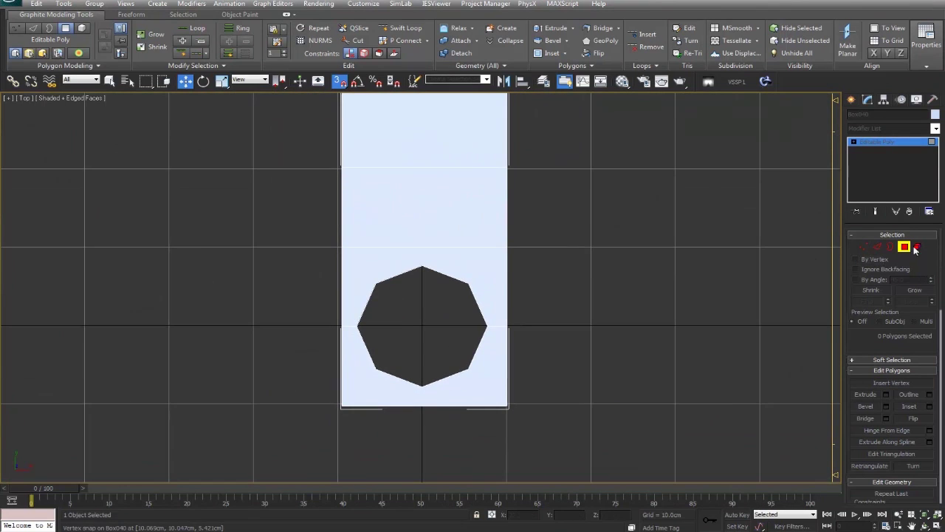
Apply a TurboSmooth modifier with 2 iterations to the object and return to its Editable Poly level.
{"action": "left_click", "coordinate": [904, 247]}
{"action": "left_click", "coordinate": [935, 128]}
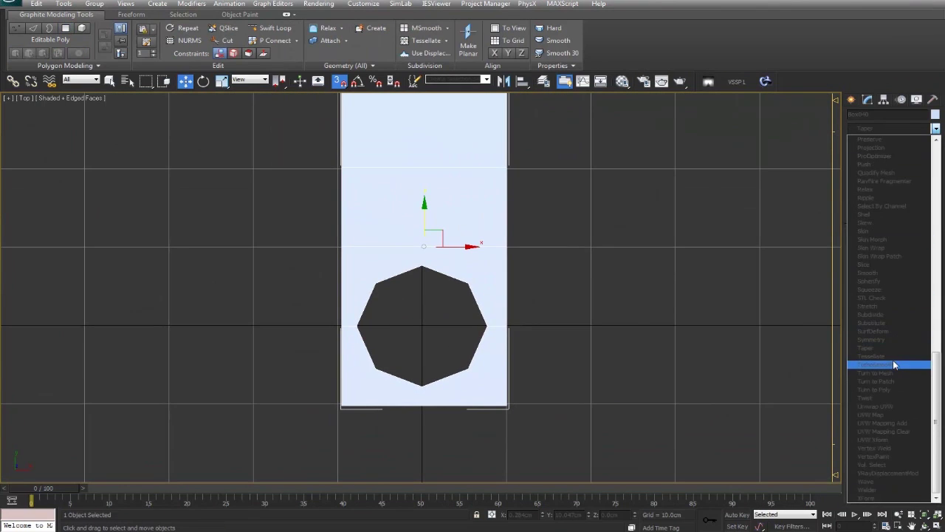
{"action": "left_click", "coordinate": [886, 363]}
{"action": "middle_click_drag", "start_coordinate": [633, 318], "coordinate": [635, 308]}
{"action": "left_click", "coordinate": [929, 250]}
{"action": "scroll", "coordinate": [562, 296], "scroll_direction": "up", "scroll_amount": 3}
{"action": "mouse_move", "coordinate": [563, 296]}
{"action": "middle_mouse_down"}
{"action": "mouse_move", "coordinate": [580, 267]}
{"action": "mouse_move", "coordinate": [567, 294]}
{"action": "middle_mouse_up"}
{"action": "key", "text": "F4"}
{"action": "left_click", "coordinate": [879, 149]}
{"action": "key", "text": "F4"}
{"action": "middle_click_drag", "start_coordinate": [517, 232], "coordinate": [516, 299]}
Assign the grey 01 - Default material to the object and close the Material Editor.
{"action": "key", "text": "m"}
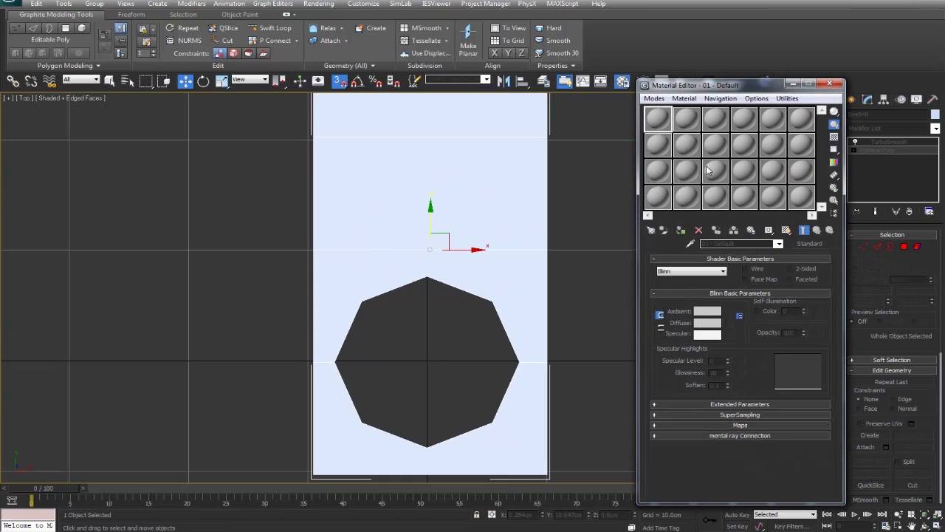
{"action": "left_click", "coordinate": [684, 233]}
{"action": "left_click", "coordinate": [830, 84]}
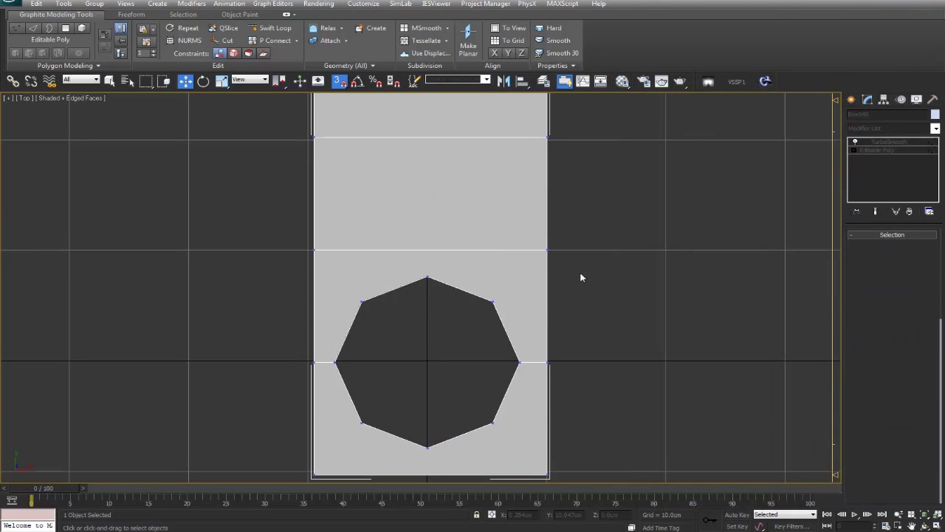
Connect the octagonal hole's two upper diagonal vertices to the nearest vertices on the plate's side edges.
{"action": "key", "text": "1"}
{"action": "scroll", "coordinate": [581, 274], "scroll_direction": "up", "scroll_amount": 2}
{"action": "middle_click_drag", "start_coordinate": [589, 272], "coordinate": [583, 186]}
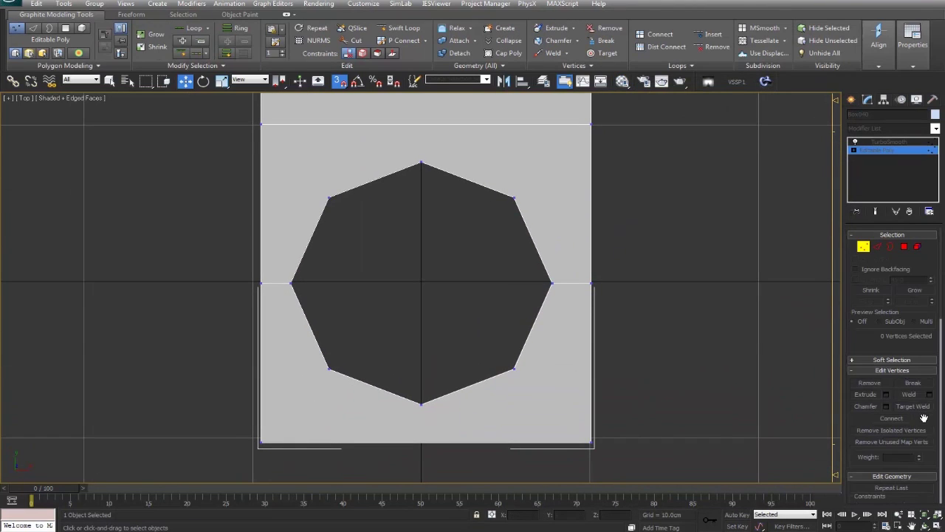
{"action": "middle_click_drag", "start_coordinate": [571, 266], "coordinate": [561, 323]}
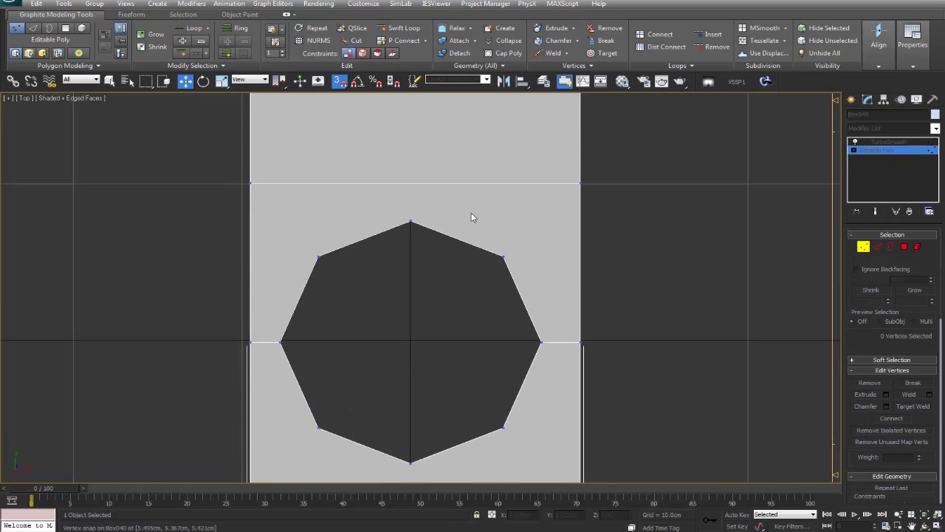
{"action": "left_click_drag", "start_coordinate": [540, 214], "coordinate": [540, 219], "text": "ctrl"}
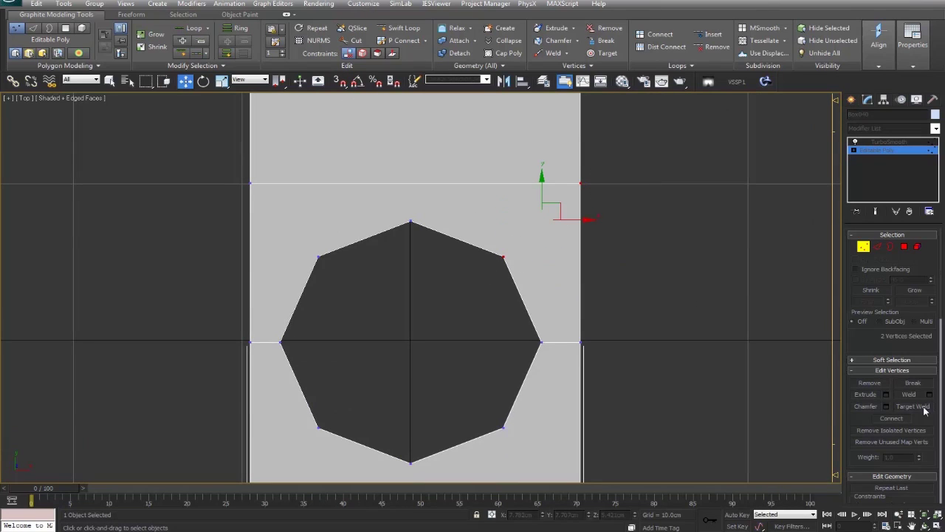
{"action": "left_click", "coordinate": [898, 418]}
{"action": "middle_click_drag", "start_coordinate": [429, 255], "coordinate": [503, 276]}
{"action": "left_click", "coordinate": [393, 278]}
{"action": "left_click", "coordinate": [325, 204], "text": "ctrl"}
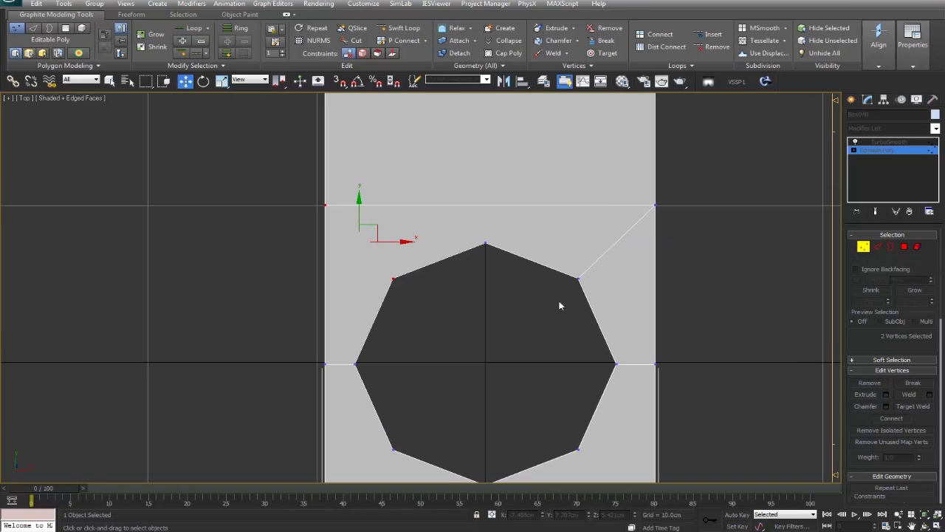
{"action": "left_click", "coordinate": [904, 418]}
Connect the hole's two lower diagonal vertices to the plate's lower corner vertices.
{"action": "middle_click_drag", "start_coordinate": [510, 334], "coordinate": [517, 245]}
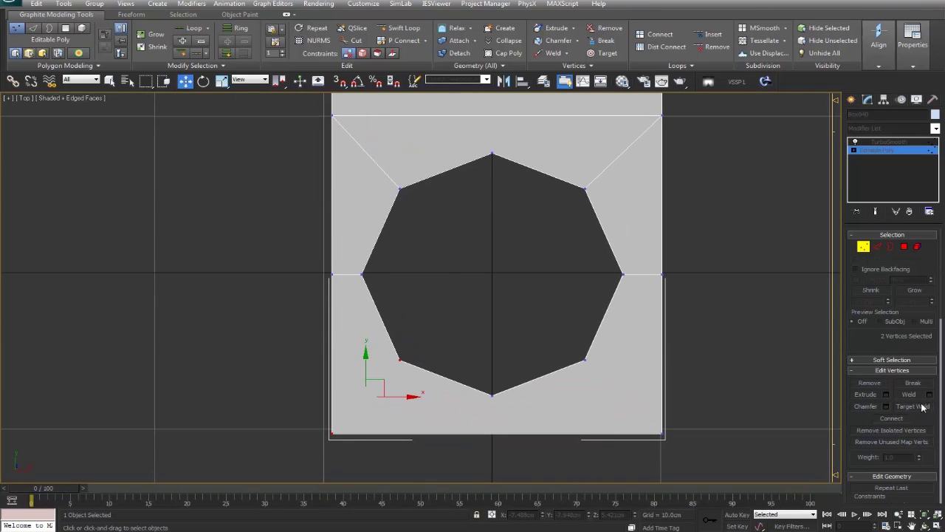
{"action": "left_click", "coordinate": [899, 419]}
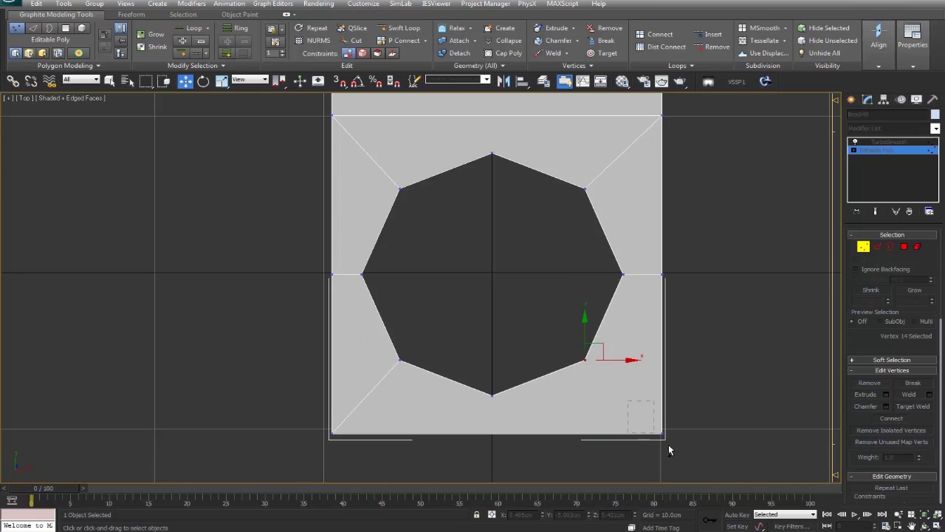
{"action": "left_click", "coordinate": [894, 420]}
{"action": "middle_click_drag", "start_coordinate": [597, 370], "coordinate": [576, 354]}
Examine the TurboSmoothed hole and surrounding mesh in wireframe and in the shaded perspective view.
{"action": "key", "text": "F3"}
{"action": "left_click", "coordinate": [675, 353]}
{"action": "middle_click_drag", "start_coordinate": [676, 353], "coordinate": [678, 379]}
{"action": "left_click", "coordinate": [794, 290]}
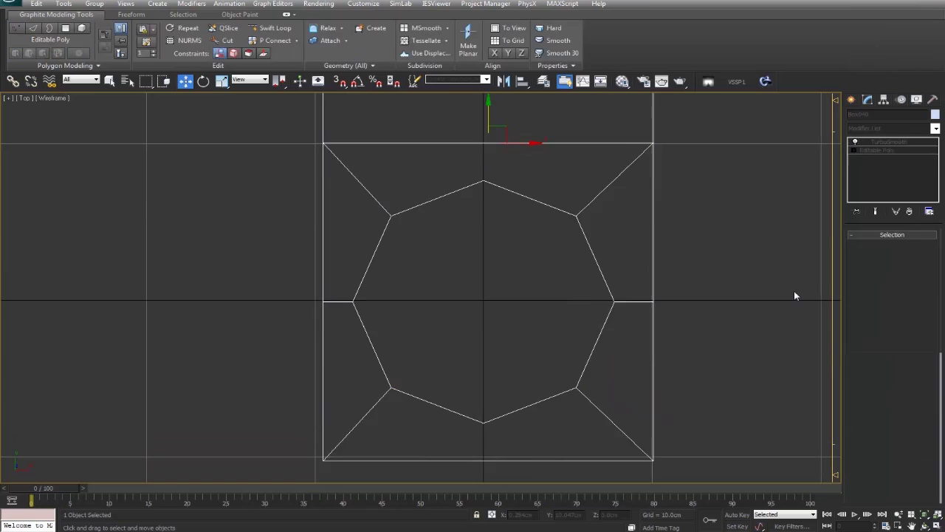
{"action": "key", "text": "F3"}
{"action": "key", "text": "p"}
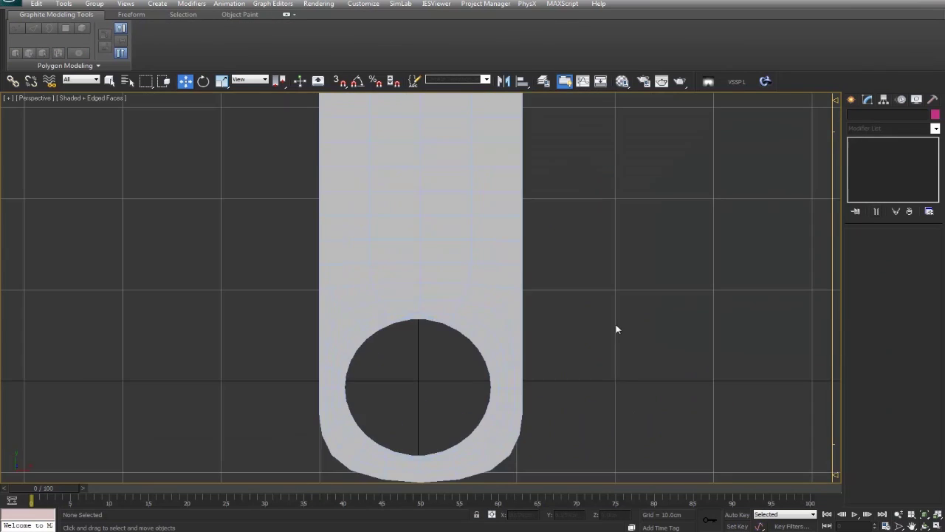
{"action": "middle_click_drag", "start_coordinate": [616, 327], "coordinate": [567, 301], "text": "alt"}
{"action": "scroll", "coordinate": [645, 278], "scroll_direction": "up", "scroll_amount": 3}
{"action": "left_click", "coordinate": [634, 286]}
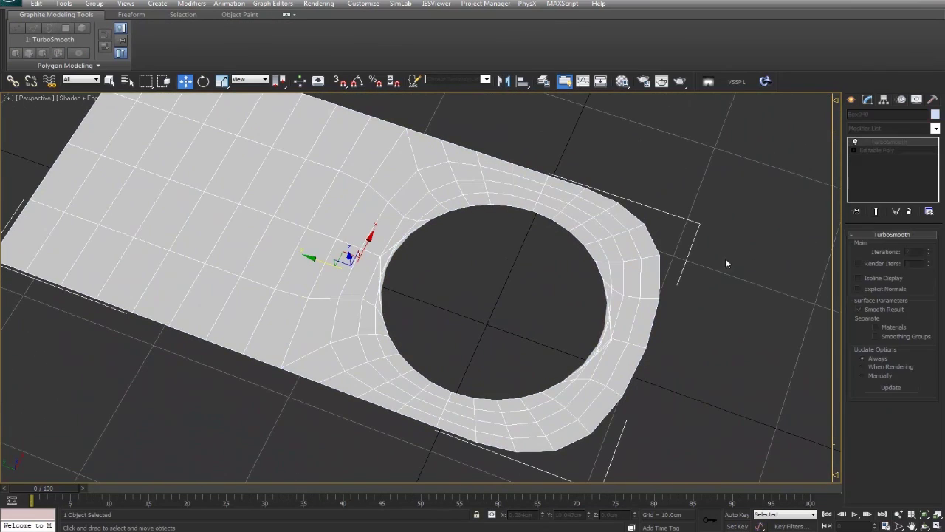
Delete the plate's lower corner vertices and the leftover vertices of the hole's lower half, leaving a half-hole between two legs.
{"action": "left_click", "coordinate": [879, 151]}
{"action": "middle_click_drag", "start_coordinate": [628, 294], "coordinate": [563, 290], "text": "alt"}
{"action": "scroll", "coordinate": [544, 276], "scroll_direction": "down", "scroll_amount": 2}
{"action": "middle_click_drag", "start_coordinate": [563, 289], "coordinate": [594, 292]}
{"action": "scroll", "coordinate": [568, 266], "scroll_direction": "up", "scroll_amount": 3}
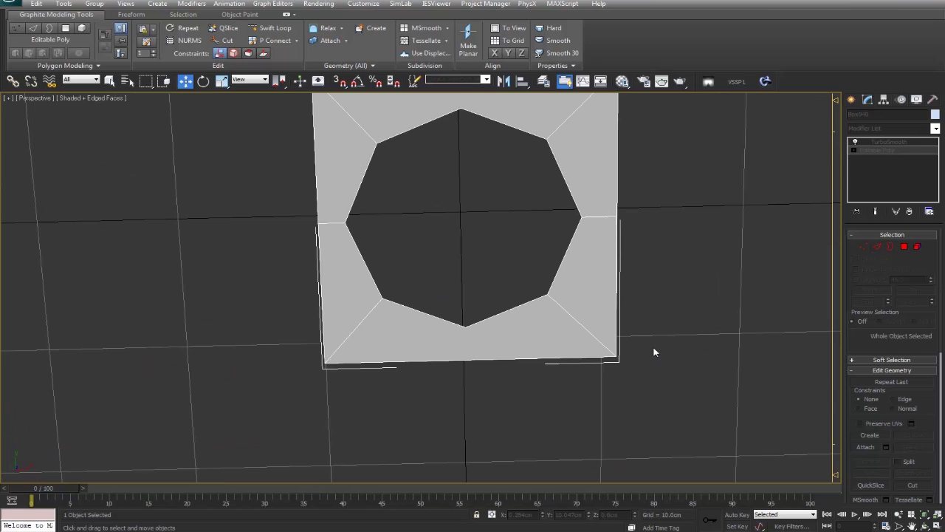
{"action": "left_click", "coordinate": [866, 248]}
{"action": "left_click_drag", "start_coordinate": [643, 341], "coordinate": [288, 391]}
{"action": "key", "text": "Delete"}
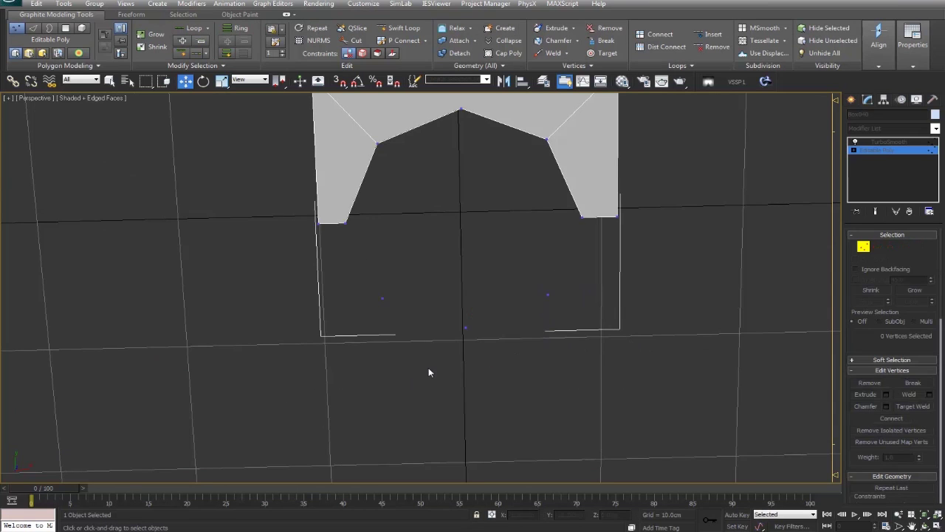
{"action": "middle_click_drag", "start_coordinate": [494, 335], "coordinate": [489, 387]}
{"action": "key", "text": "Delete"}
{"action": "left_click", "coordinate": [864, 247]}
Examine the TurboSmoothed half-hole end with the edge display switched off.
{"action": "left_click", "coordinate": [657, 294]}
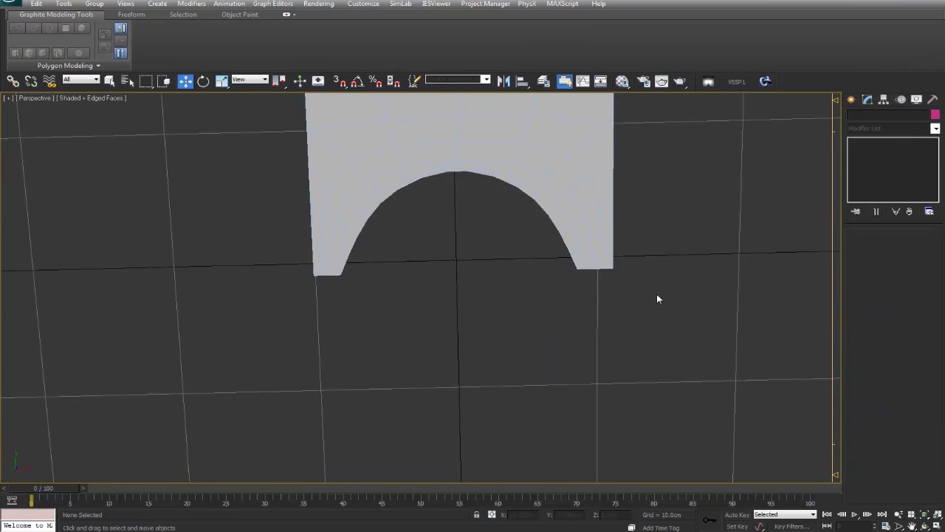
{"action": "middle_click_drag", "start_coordinate": [654, 294], "coordinate": [652, 346]}
{"action": "left_click", "coordinate": [582, 283]}
{"action": "scroll", "coordinate": [581, 292], "scroll_direction": "down", "scroll_amount": 3}
{"action": "middle_click_drag", "start_coordinate": [578, 308], "coordinate": [577, 327]}
{"action": "key", "text": "F4"}
{"action": "scroll", "coordinate": [574, 326], "scroll_direction": "up", "scroll_amount": 2}
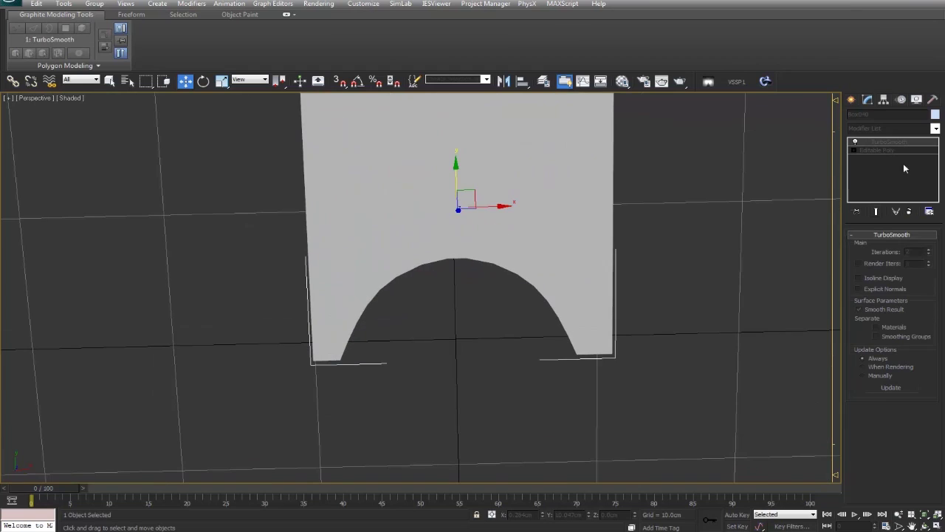
Select the open end edges of both legs and extend them slightly outward as new narrow polygons.
{"action": "left_click", "coordinate": [868, 150]}
{"action": "left_click", "coordinate": [878, 248]}
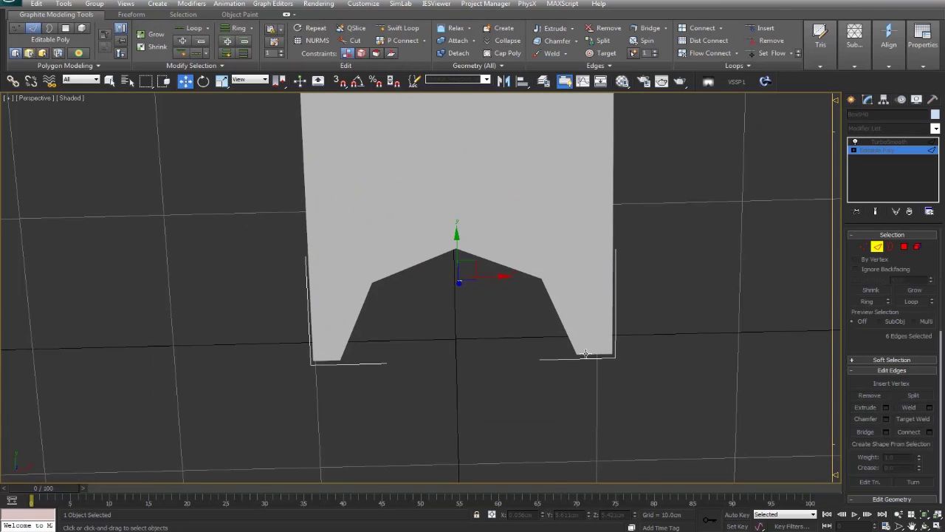
{"action": "key", "text": "F3"}
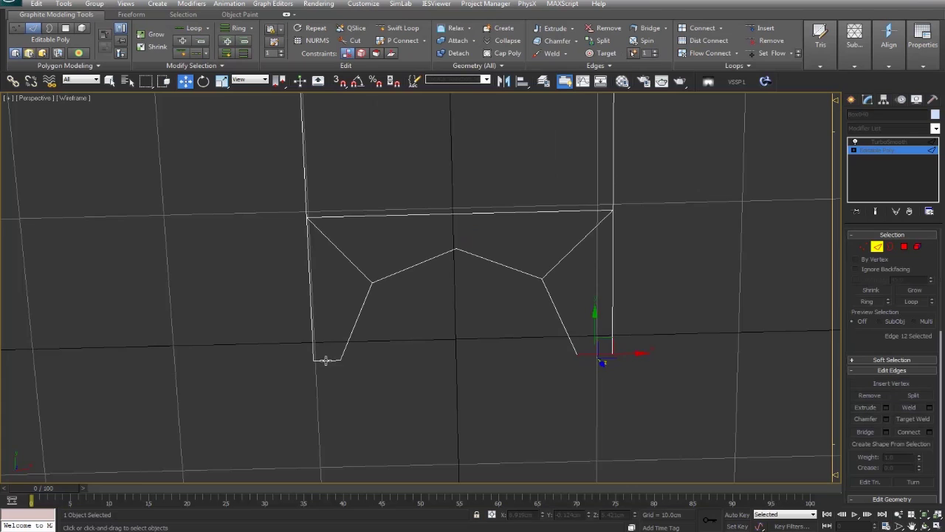
{"action": "left_click", "coordinate": [325, 360], "text": "ctrl"}
{"action": "middle_click_drag", "start_coordinate": [325, 360], "coordinate": [508, 310], "text": "alt"}
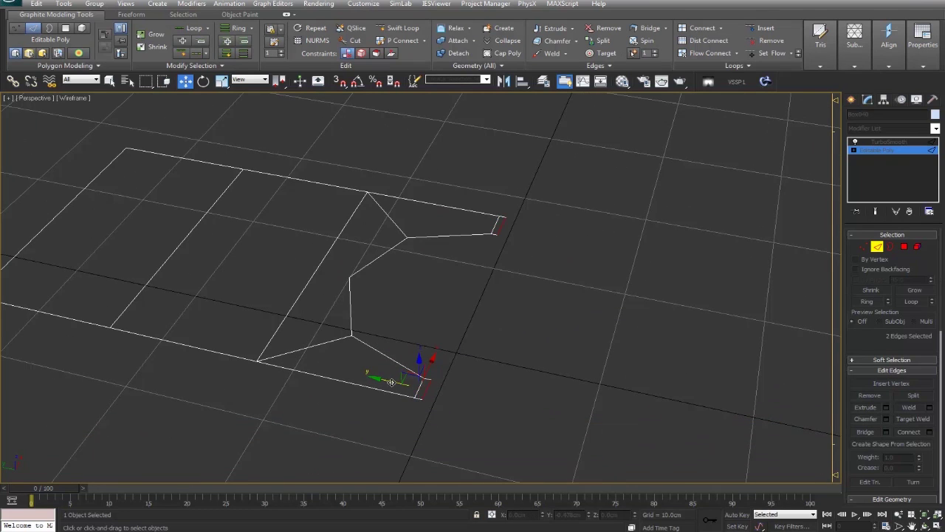
{"action": "left_click", "coordinate": [879, 250]}
{"action": "left_click", "coordinate": [589, 300]}
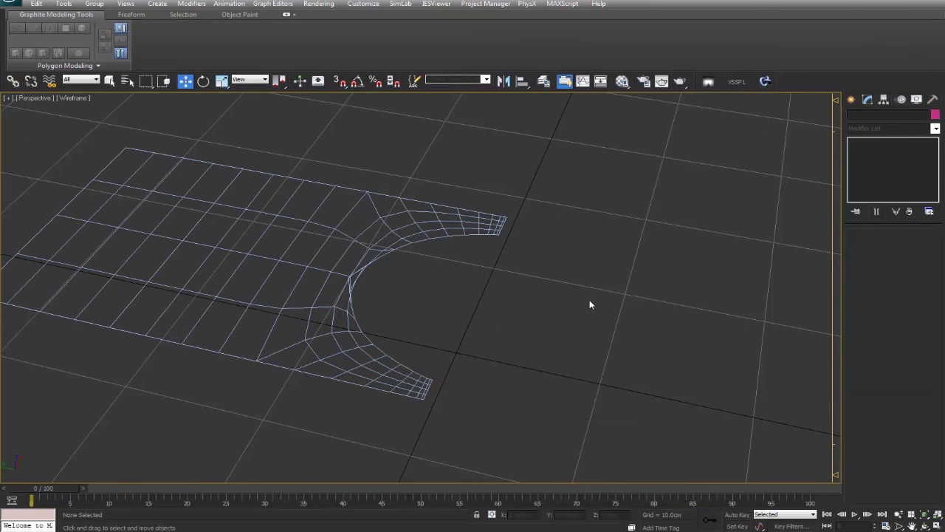
Select all of the plate's polygons and extrude them by 10 cm.
{"action": "key", "text": "F3"}
{"action": "mouse_move", "coordinate": [586, 299]}
{"action": "middle_mouse_down", "text": "alt"}
{"action": "mouse_move", "coordinate": [502, 344]}
{"action": "mouse_move", "coordinate": [500, 319]}
{"action": "mouse_move", "coordinate": [569, 270]}
{"action": "mouse_move", "coordinate": [637, 302]}
{"action": "mouse_move", "coordinate": [502, 288]}
{"action": "mouse_move", "coordinate": [538, 264]}
{"action": "mouse_move", "coordinate": [566, 260]}
{"action": "middle_mouse_up", "text": "alt"}
{"action": "scroll", "coordinate": [499, 318], "scroll_direction": "up", "scroll_amount": 2}
{"action": "left_click", "coordinate": [502, 288]}
{"action": "left_click", "coordinate": [899, 152]}
{"action": "left_click", "coordinate": [903, 247]}
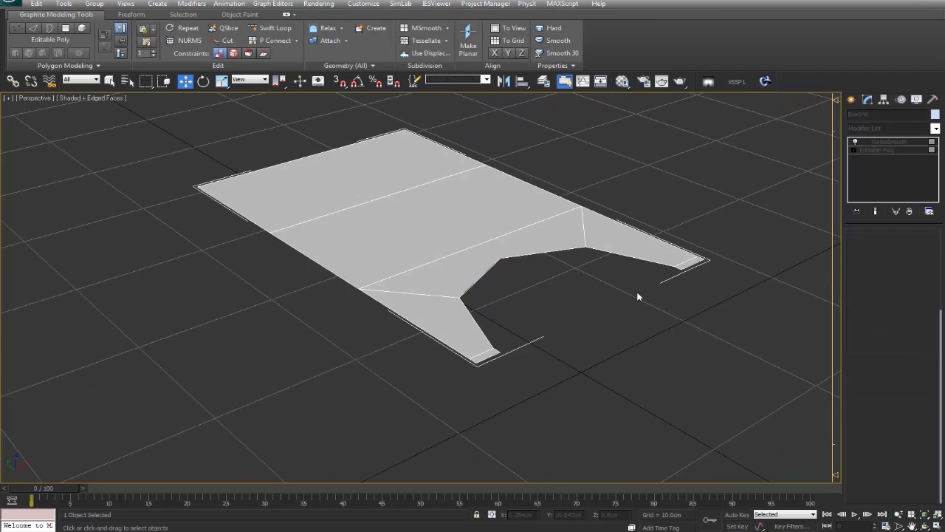
{"action": "middle_click_drag", "start_coordinate": [637, 293], "coordinate": [509, 236], "text": "alt"}
{"action": "left_click", "coordinate": [509, 237]}
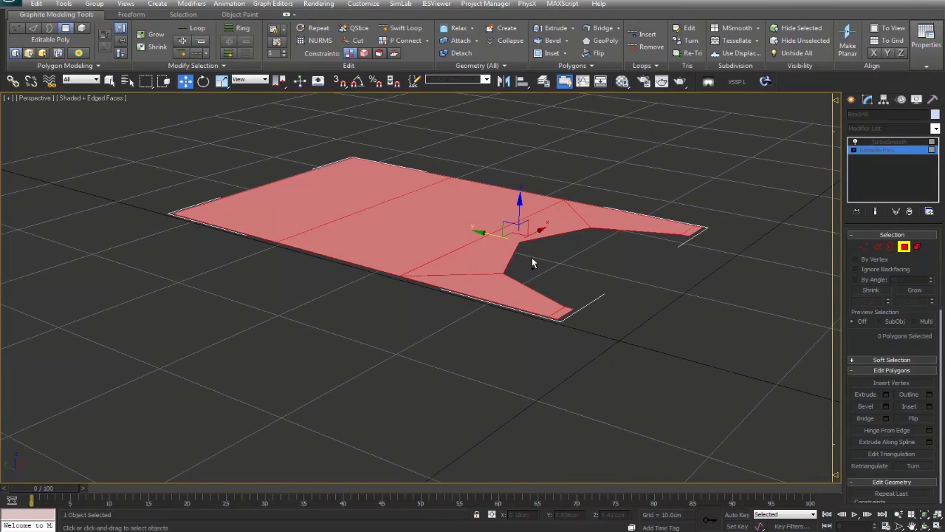
{"action": "left_click", "coordinate": [888, 396]}
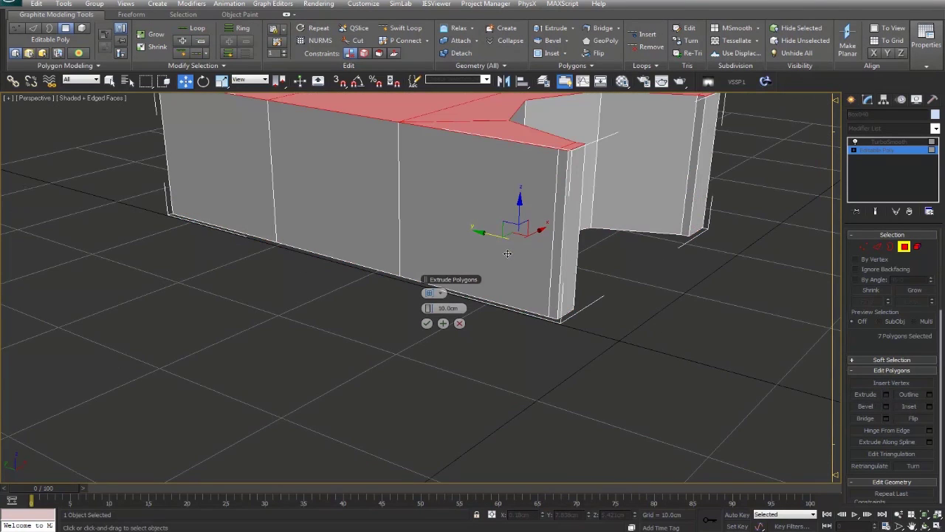
{"action": "left_click", "coordinate": [427, 323]}
Move the extruded top polygons down 9.75 cm to form a thin plate and view the smoothed result.
{"action": "middle_click_drag", "start_coordinate": [510, 247], "coordinate": [508, 315], "text": "alt"}
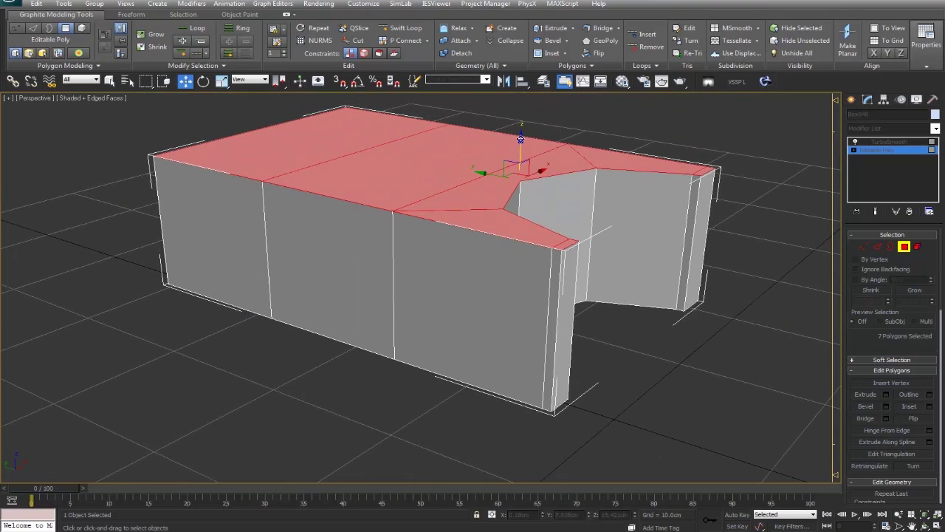
{"action": "left_click_drag", "start_coordinate": [521, 138], "coordinate": [520, 273]}
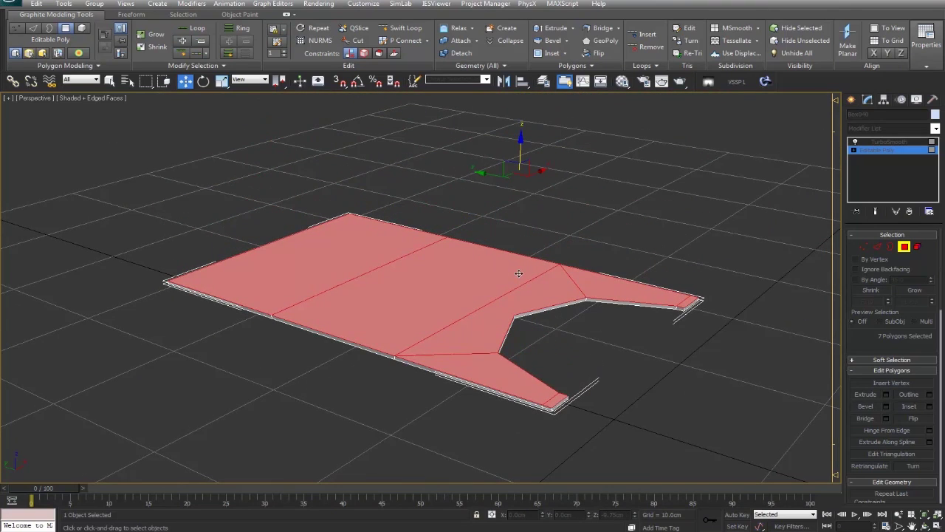
{"action": "middle_click_drag", "start_coordinate": [519, 273], "coordinate": [499, 286], "text": "alt"}
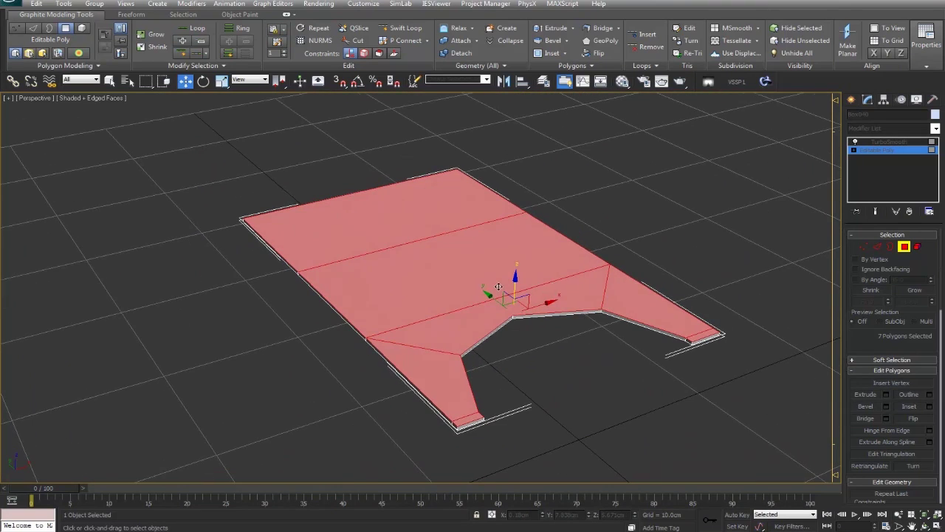
{"action": "left_click", "coordinate": [719, 254]}
{"action": "middle_click_drag", "start_coordinate": [720, 254], "coordinate": [622, 284], "text": "alt"}
{"action": "left_click", "coordinate": [524, 220]}
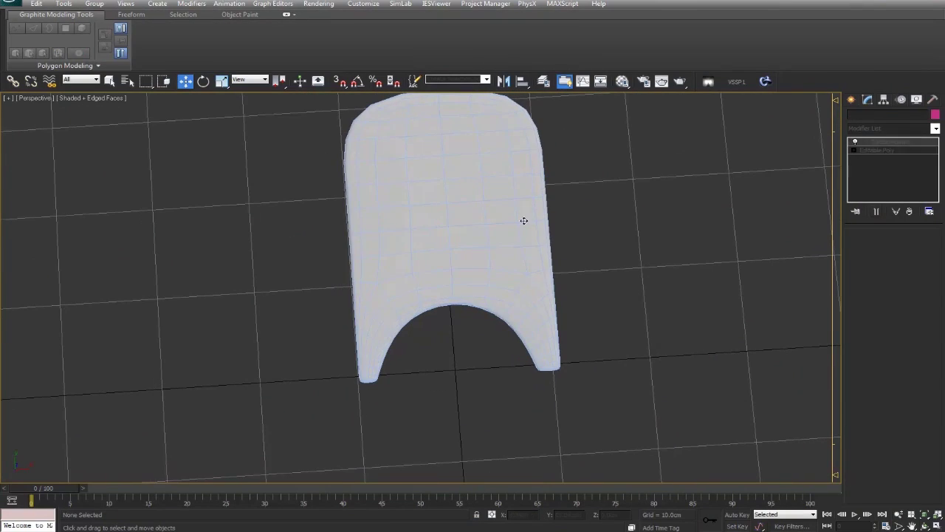
Select the open border around the underside of the plate's base mesh and move it slightly down to deepen the side walls.
{"action": "left_click", "coordinate": [895, 151]}
{"action": "middle_click_drag", "start_coordinate": [667, 179], "coordinate": [654, 214], "text": "alt"}
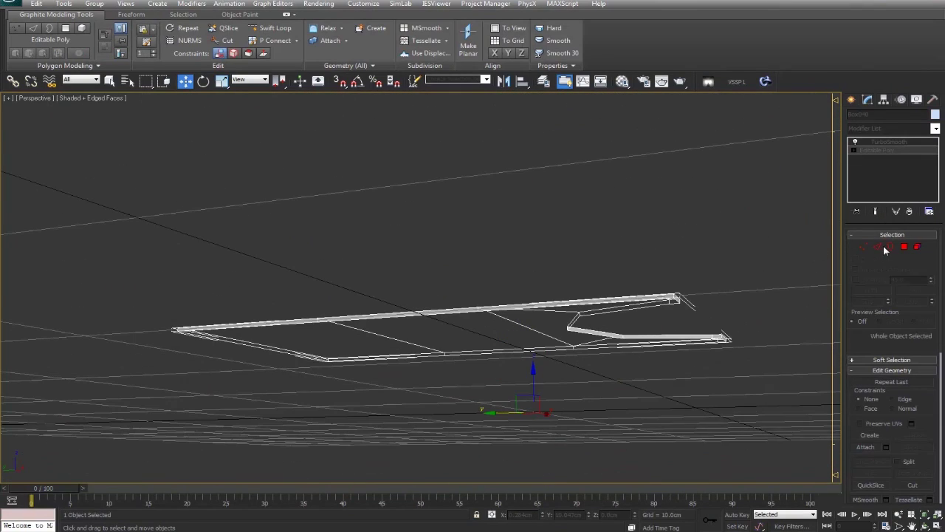
{"action": "left_click", "coordinate": [890, 249]}
{"action": "left_click", "coordinate": [593, 310]}
{"action": "middle_click_drag", "start_coordinate": [594, 310], "coordinate": [501, 291], "text": "alt"}
{"action": "scroll", "coordinate": [522, 283], "scroll_direction": "up", "scroll_amount": 3}
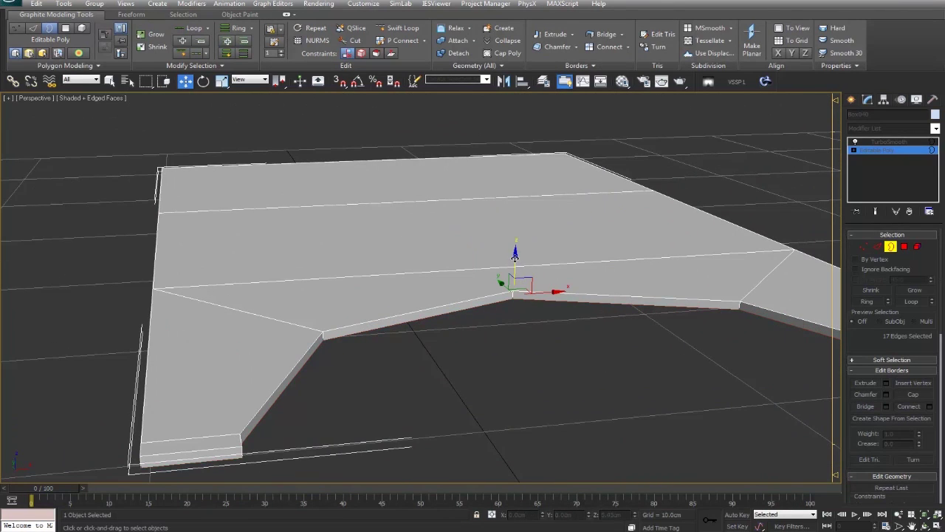
{"action": "left_click_drag", "start_coordinate": [514, 253], "coordinate": [515, 269]}
{"action": "middle_click_drag", "start_coordinate": [413, 340], "coordinate": [561, 343], "text": "alt"}
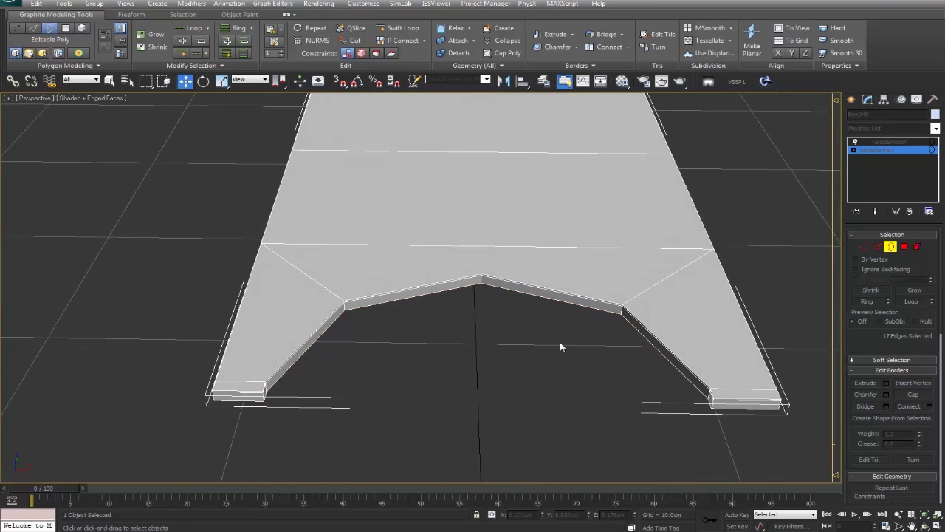
Cut a centre line along the plate from the arch's peak to the far end and down its side wall.
{"action": "left_click", "coordinate": [863, 246]}
{"action": "scroll", "coordinate": [481, 280], "scroll_direction": "up", "scroll_amount": 6}
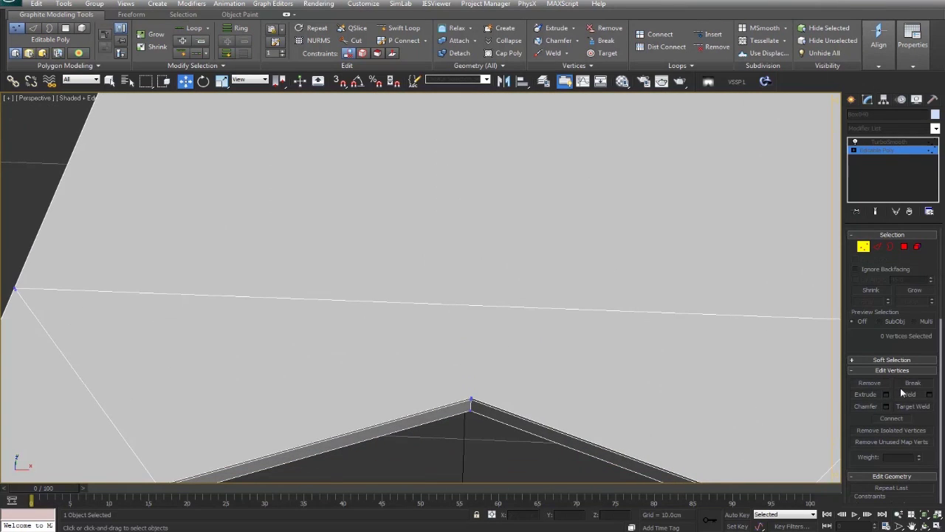
{"action": "scroll", "coordinate": [923, 418], "scroll_direction": "down", "scroll_amount": 5}
{"action": "scroll", "coordinate": [472, 369], "scroll_direction": "down", "scroll_amount": 5}
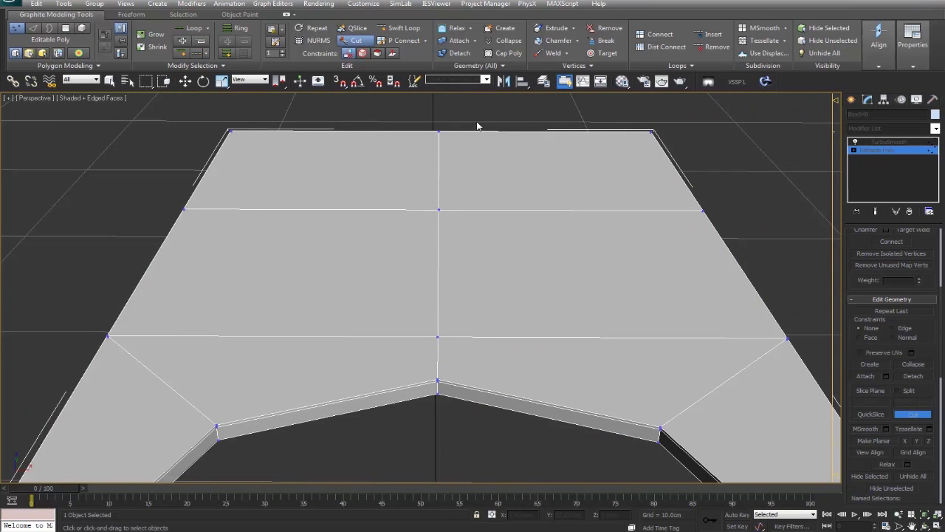
{"action": "scroll", "coordinate": [480, 280], "scroll_direction": "down", "scroll_amount": 2}
{"action": "middle_click_drag", "start_coordinate": [481, 280], "coordinate": [484, 311], "text": "alt"}
{"action": "scroll", "coordinate": [476, 342], "scroll_direction": "up", "scroll_amount": 2}
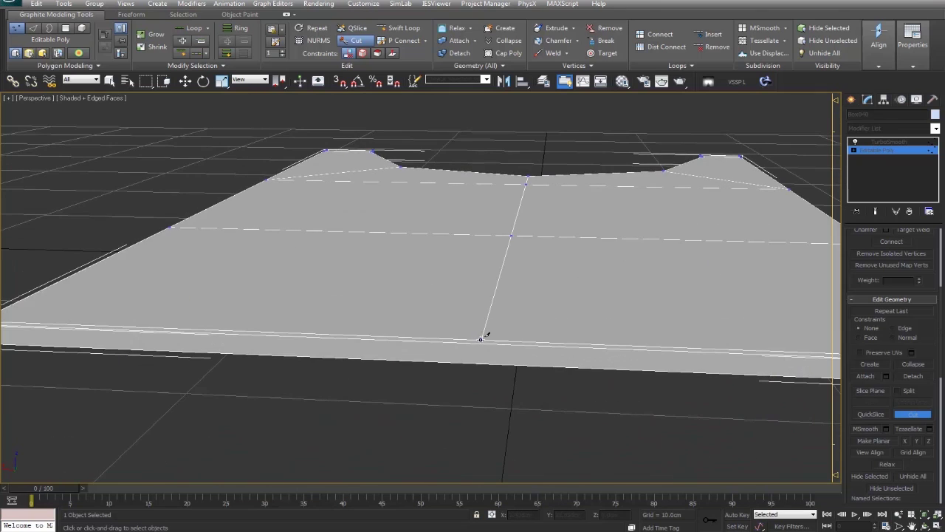
{"action": "scroll", "coordinate": [494, 390], "scroll_direction": "down", "scroll_amount": 3}
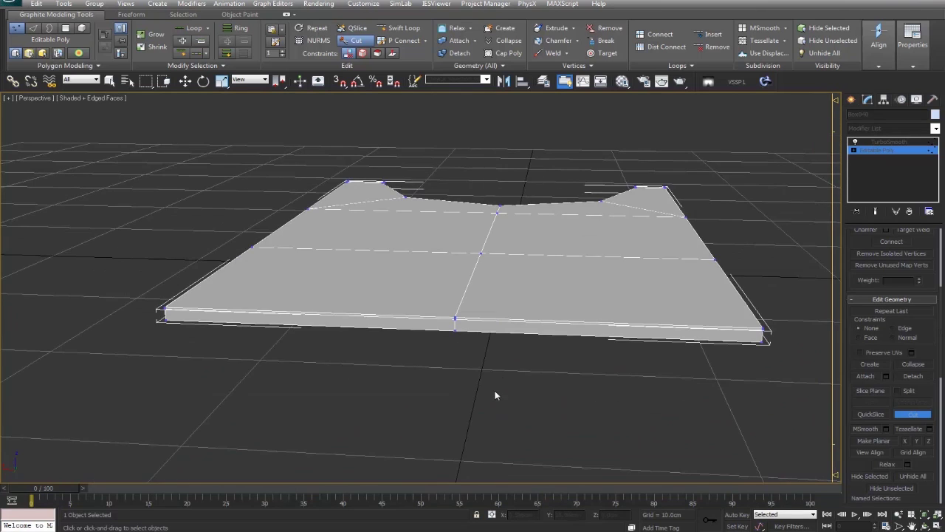
{"action": "middle_click_drag", "start_coordinate": [496, 393], "coordinate": [399, 388], "text": "alt"}
{"action": "right_click", "coordinate": [422, 386]}
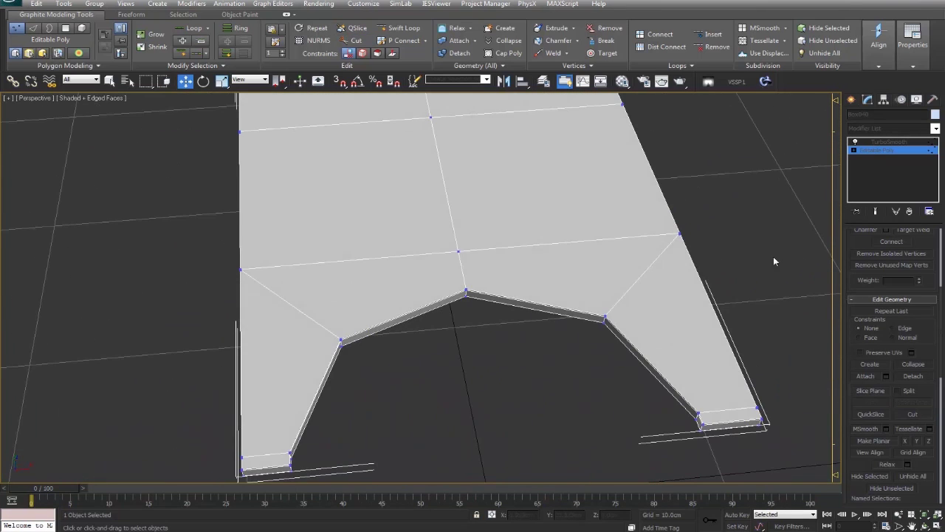
Examine the TurboSmoothed arch with the edge display off, and return to the base mesh with edges shown.
{"action": "left_click", "coordinate": [888, 143]}
{"action": "key", "text": "F4"}
{"action": "middle_click_drag", "start_coordinate": [611, 338], "coordinate": [508, 335], "text": "alt"}
{"action": "left_click", "coordinate": [879, 150]}
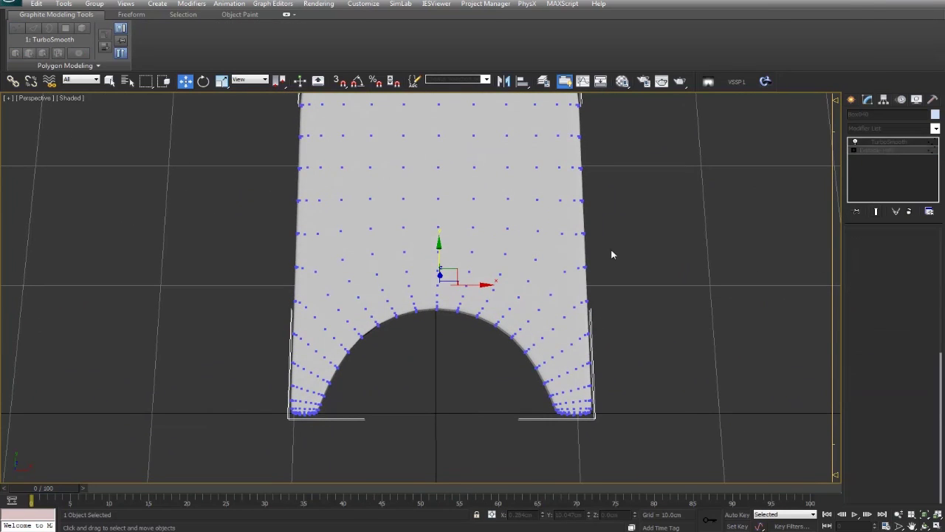
{"action": "scroll", "coordinate": [443, 325], "scroll_direction": "up", "scroll_amount": 2}
{"action": "middle_click_drag", "start_coordinate": [415, 365], "coordinate": [486, 311]}
{"action": "scroll", "coordinate": [463, 304], "scroll_direction": "up", "scroll_amount": 2}
{"action": "key", "text": "F4"}
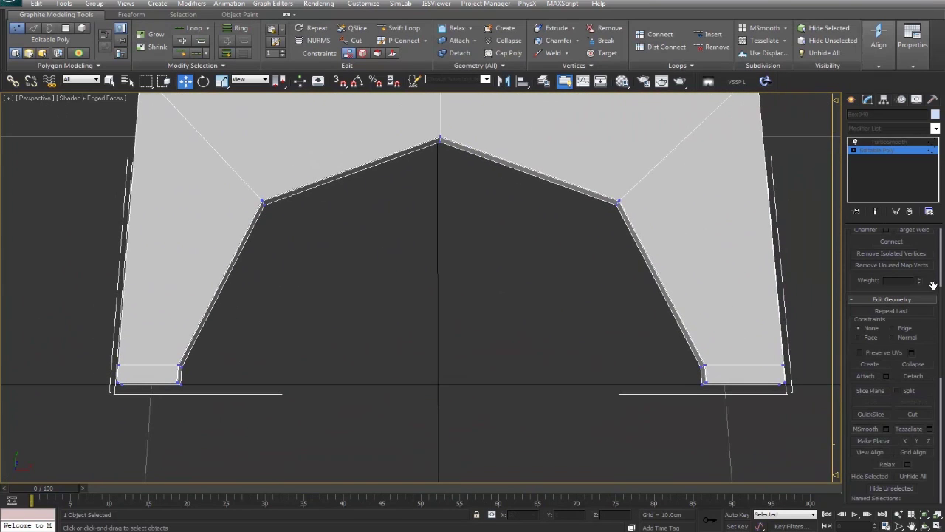
Insert a SwiftLoop support loop close to the legs' outer edges and across the plate above the arch.
{"action": "left_click_drag", "start_coordinate": [853, 237], "coordinate": [859, 389]}
{"action": "left_click_drag", "start_coordinate": [872, 262], "coordinate": [877, 292]}
{"action": "left_click", "coordinate": [878, 249]}
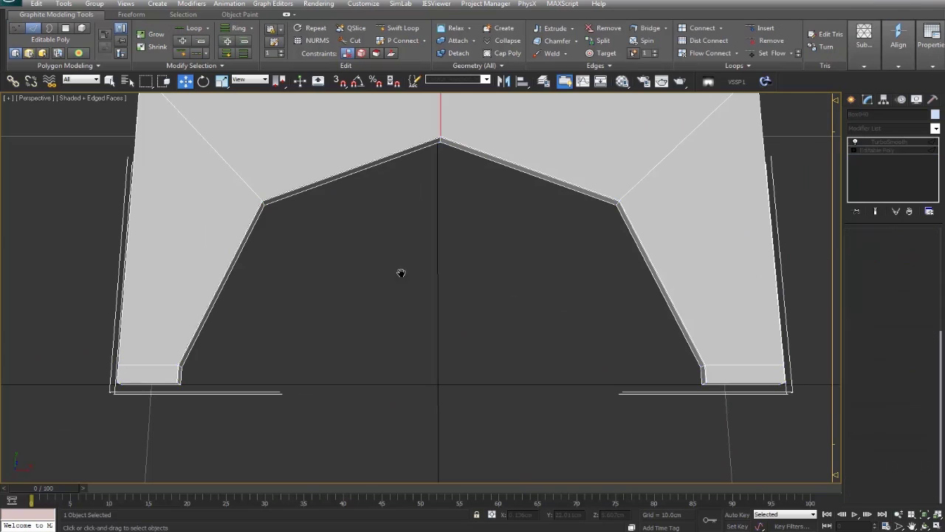
{"action": "middle_click_drag", "start_coordinate": [401, 272], "coordinate": [523, 305]}
{"action": "left_click", "coordinate": [252, 171]}
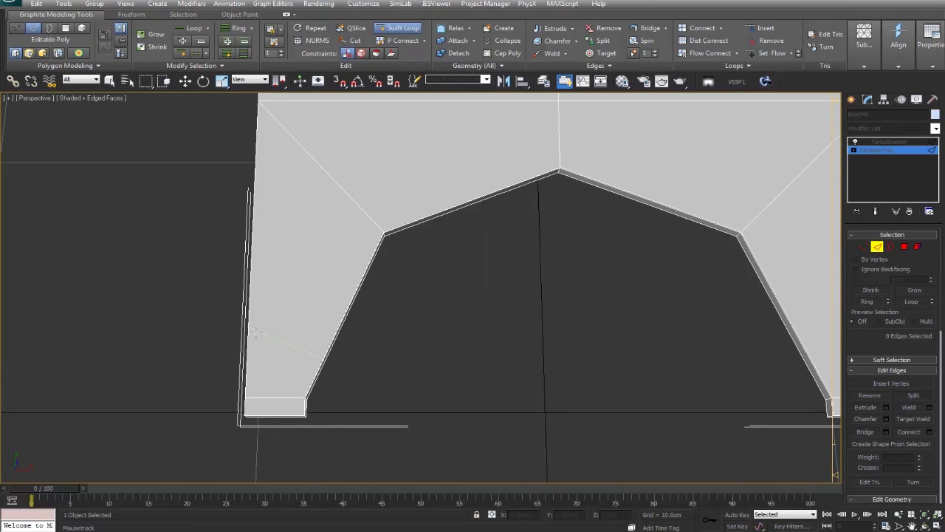
{"action": "middle_click_drag", "start_coordinate": [265, 356], "coordinate": [309, 357], "text": "alt"}
{"action": "scroll", "coordinate": [309, 357], "scroll_direction": "down", "scroll_amount": 4}
{"action": "middle_click_drag", "start_coordinate": [368, 306], "coordinate": [358, 348]}
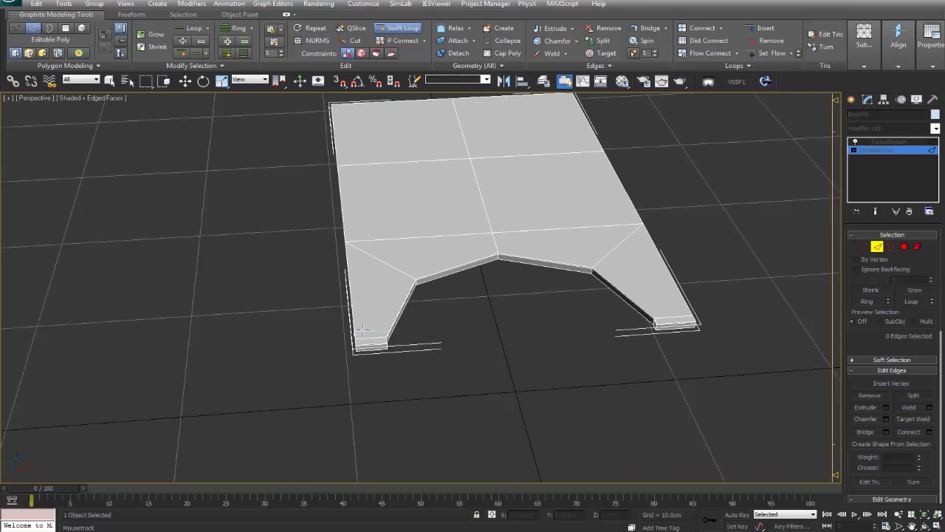
{"action": "scroll", "coordinate": [362, 331], "scroll_direction": "down", "scroll_amount": 1}
{"action": "scroll", "coordinate": [347, 344], "scroll_direction": "up", "scroll_amount": 3}
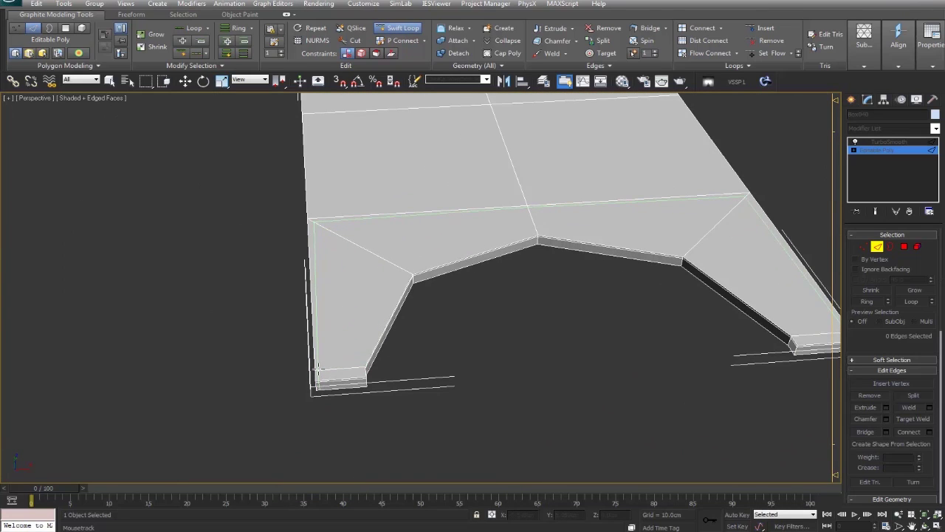
{"action": "middle_click_drag", "start_coordinate": [563, 360], "coordinate": [362, 365]}
{"action": "key", "text": "w"}
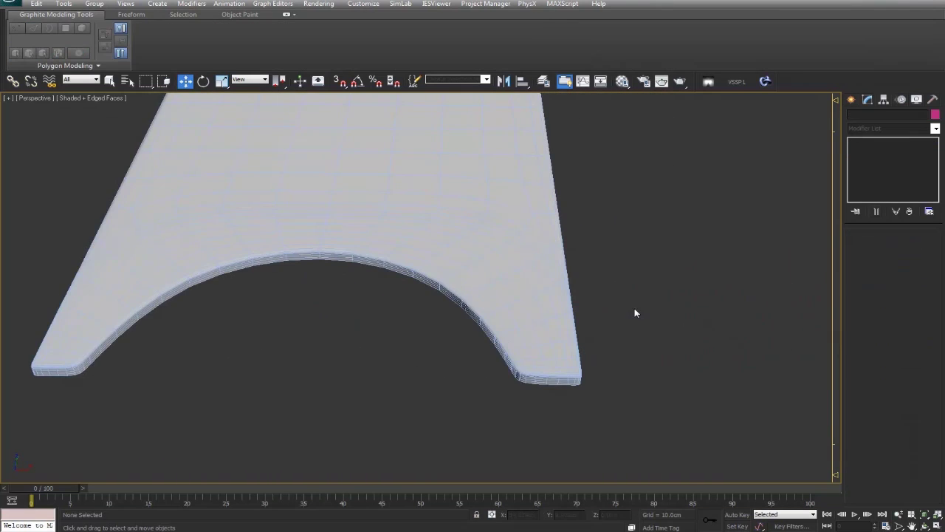
Inspect the smoothed leg ends and outer edges, and return to the plate's base mesh.
{"action": "mouse_move", "coordinate": [635, 312]}
{"action": "middle_mouse_down", "text": "alt"}
{"action": "mouse_move", "coordinate": [510, 315]}
{"action": "mouse_move", "coordinate": [578, 330]}
{"action": "mouse_move", "coordinate": [508, 324]}
{"action": "mouse_move", "coordinate": [496, 292]}
{"action": "mouse_move", "coordinate": [441, 310]}
{"action": "mouse_move", "coordinate": [420, 333]}
{"action": "mouse_move", "coordinate": [531, 380]}
{"action": "mouse_move", "coordinate": [559, 350]}
{"action": "mouse_move", "coordinate": [471, 332]}
{"action": "mouse_move", "coordinate": [629, 340]}
{"action": "middle_mouse_up", "text": "alt"}
{"action": "scroll", "coordinate": [496, 293], "scroll_direction": "up", "scroll_amount": 2}
{"action": "left_click", "coordinate": [497, 291]}
{"action": "left_click", "coordinate": [877, 150]}
{"action": "key", "text": "F4"}
{"action": "scroll", "coordinate": [591, 259], "scroll_direction": "up", "scroll_amount": 2}
{"action": "scroll", "coordinate": [446, 337], "scroll_direction": "down", "scroll_amount": 2}
{"action": "scroll", "coordinate": [628, 340], "scroll_direction": "down", "scroll_amount": 3}
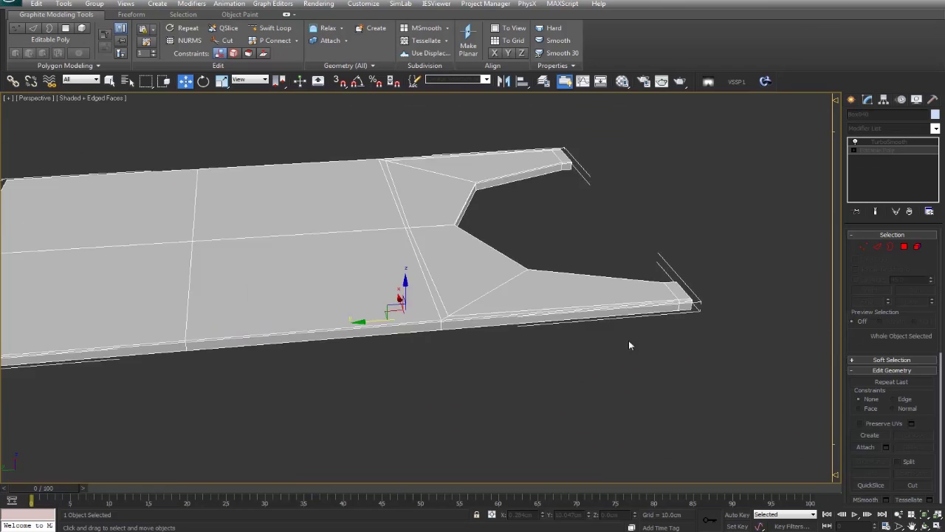
Insert SwiftLoop support loops close to the plate's far end edge and its two long sides.
{"action": "middle_click_drag", "start_coordinate": [288, 325], "coordinate": [493, 300]}
{"action": "scroll", "coordinate": [426, 318], "scroll_direction": "up", "scroll_amount": 2}
{"action": "left_click", "coordinate": [877, 248]}
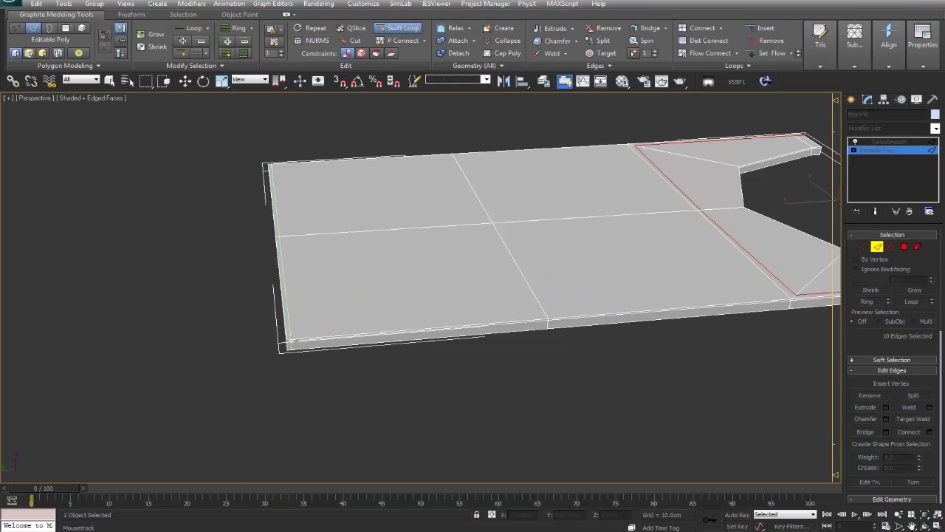
{"action": "left_click", "coordinate": [291, 341]}
{"action": "middle_click_drag", "start_coordinate": [310, 350], "coordinate": [454, 412], "text": "alt"}
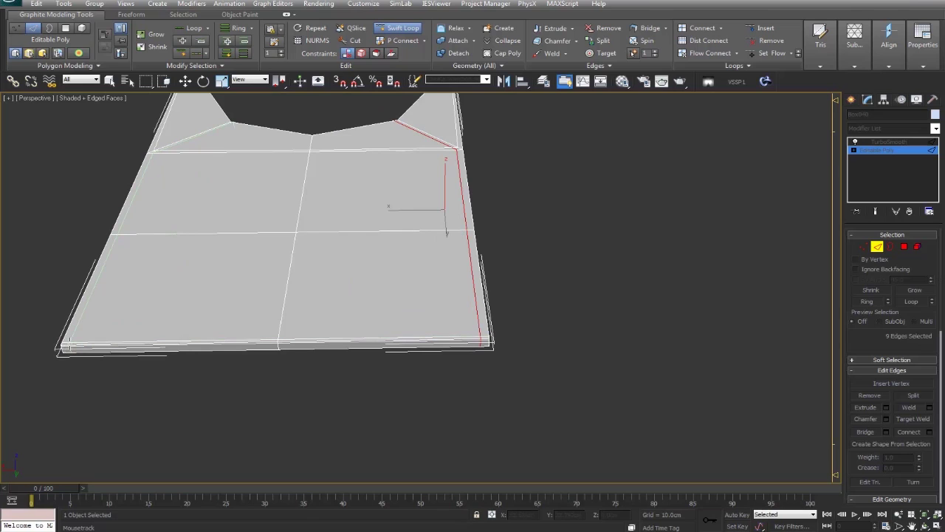
{"action": "left_click", "coordinate": [882, 249]}
Examine the smoothed plate's sharpened outer corners with the edge display off and on.
{"action": "left_click", "coordinate": [632, 308]}
{"action": "key", "text": "F4"}
{"action": "middle_click_drag", "start_coordinate": [631, 306], "coordinate": [411, 209]}
{"action": "scroll", "coordinate": [546, 339], "scroll_direction": "down", "scroll_amount": 4}
{"action": "left_click", "coordinate": [452, 241]}
{"action": "scroll", "coordinate": [472, 247], "scroll_direction": "up", "scroll_amount": 3}
{"action": "key", "text": "F4"}
{"action": "middle_click_drag", "start_coordinate": [561, 259], "coordinate": [513, 272]}
{"action": "scroll", "coordinate": [512, 272], "scroll_direction": "up", "scroll_amount": 3}
Insert a SwiftLoop support loop close to the arch's inner edge, running from one leg end to the other.
{"action": "left_click", "coordinate": [883, 150]}
{"action": "middle_click_drag", "start_coordinate": [583, 295], "coordinate": [513, 249]}
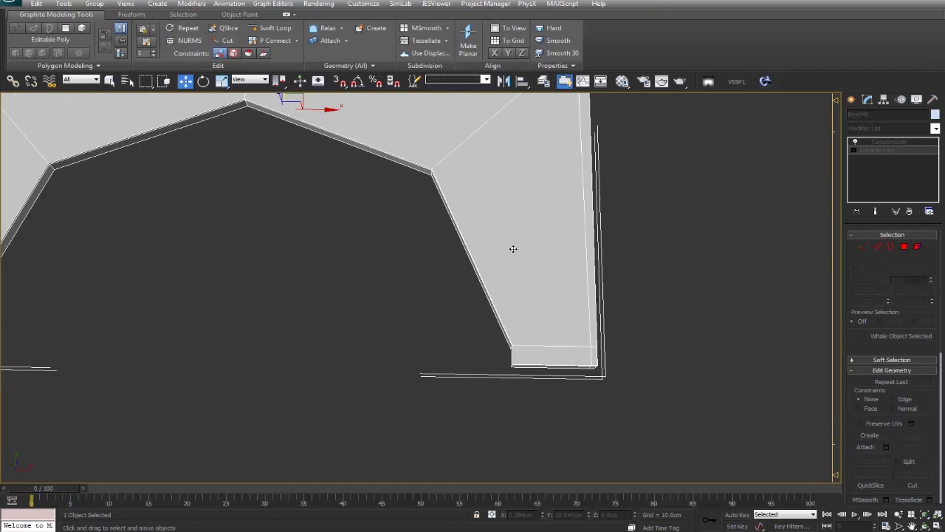
{"action": "scroll", "coordinate": [513, 249], "scroll_direction": "up", "scroll_amount": 2}
{"action": "left_click", "coordinate": [877, 247]}
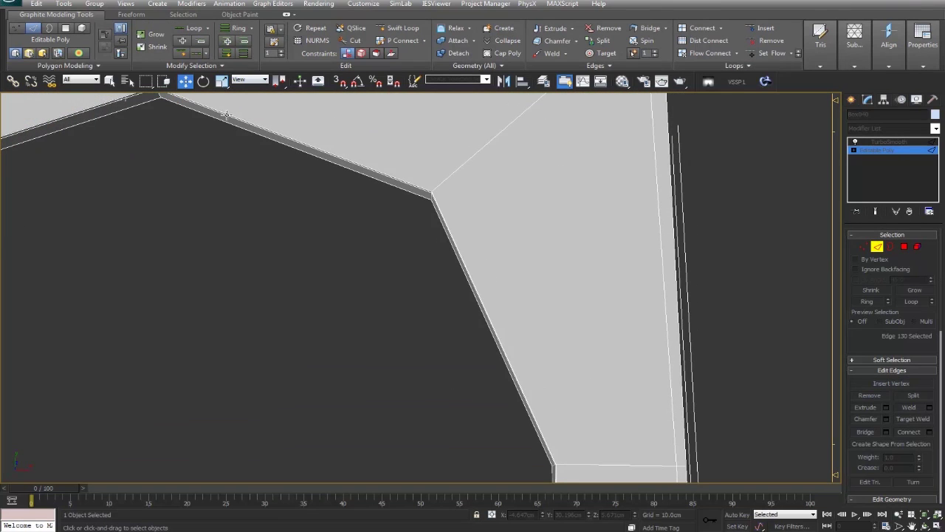
{"action": "scroll", "coordinate": [493, 286], "scroll_direction": "down", "scroll_amount": 2}
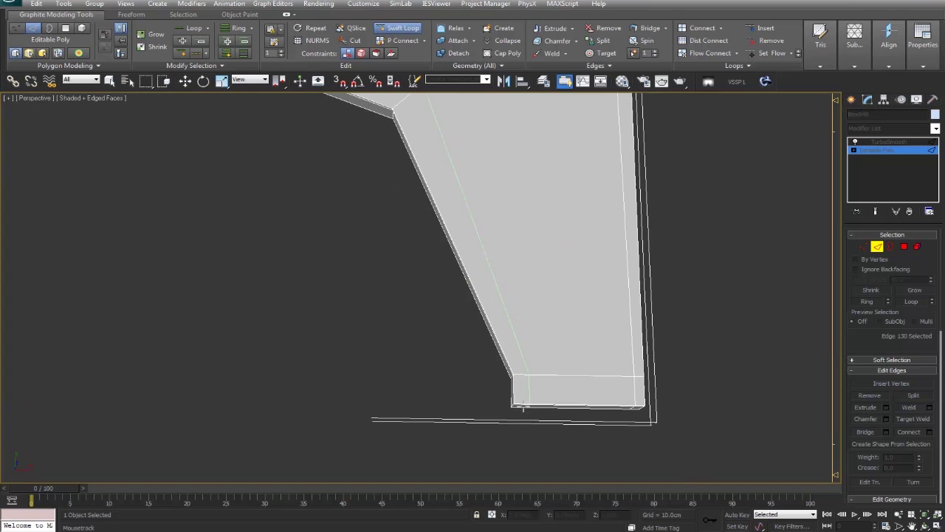
{"action": "middle_click_drag", "start_coordinate": [357, 362], "coordinate": [522, 363]}
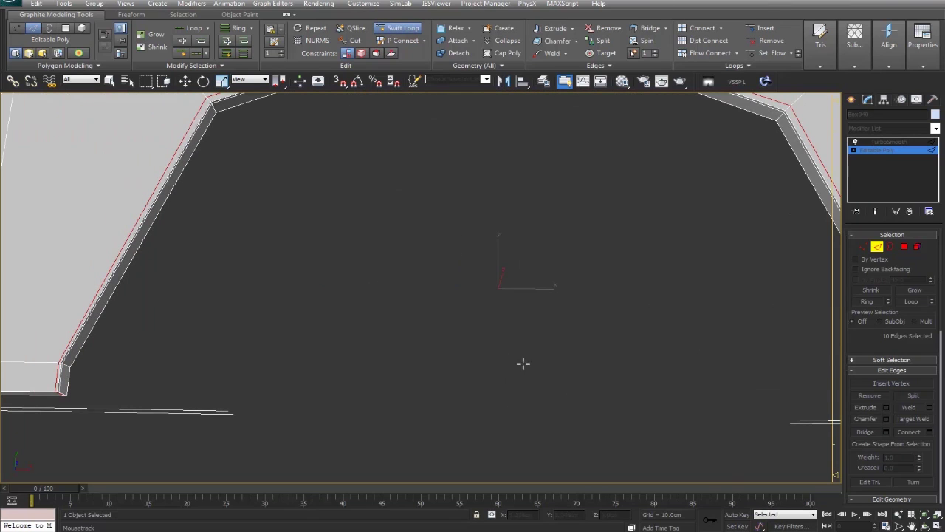
{"action": "left_click", "coordinate": [875, 247]}
{"action": "left_click", "coordinate": [687, 308]}
Examine the smoothed plate from several angles to check the arch rim and the far corners.
{"action": "scroll", "coordinate": [591, 325], "scroll_direction": "down", "scroll_amount": 4}
{"action": "middle_click_drag", "start_coordinate": [586, 326], "coordinate": [642, 222], "text": "alt"}
{"action": "left_click", "coordinate": [646, 218]}
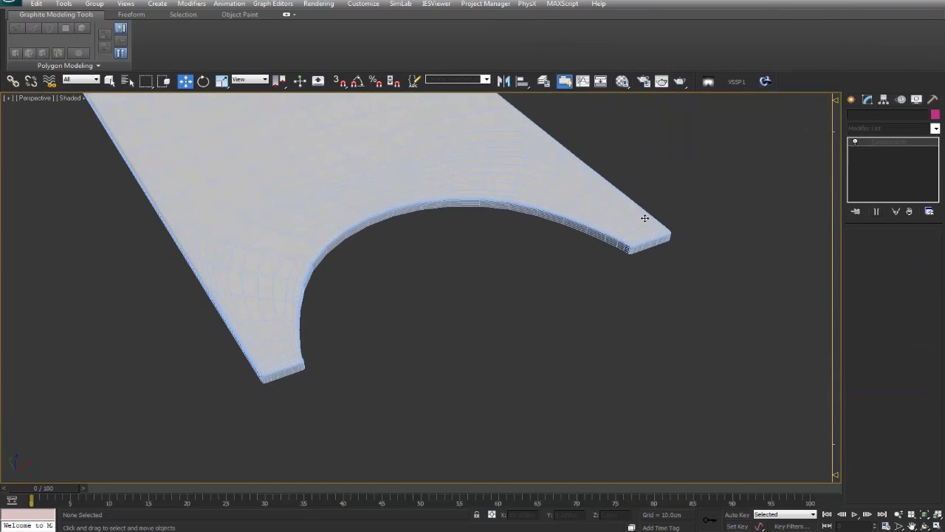
{"action": "mouse_move", "coordinate": [585, 300]}
{"action": "middle_mouse_down", "text": "alt"}
{"action": "mouse_move", "coordinate": [614, 276]}
{"action": "mouse_move", "coordinate": [544, 291]}
{"action": "mouse_move", "coordinate": [555, 321]}
{"action": "mouse_move", "coordinate": [576, 289]}
{"action": "mouse_move", "coordinate": [583, 340]}
{"action": "middle_mouse_up", "text": "alt"}
{"action": "scroll", "coordinate": [574, 331], "scroll_direction": "down", "scroll_amount": 5}
{"action": "scroll", "coordinate": [520, 310], "scroll_direction": "up", "scroll_amount": 2}
{"action": "middle_click_drag", "start_coordinate": [520, 311], "coordinate": [511, 257], "text": "alt"}
Insert a SwiftLoop edge loop around the plate's side walls, placing it at the far corner of the base mesh.
{"action": "left_click", "coordinate": [881, 153]}
{"action": "key", "text": "2"}
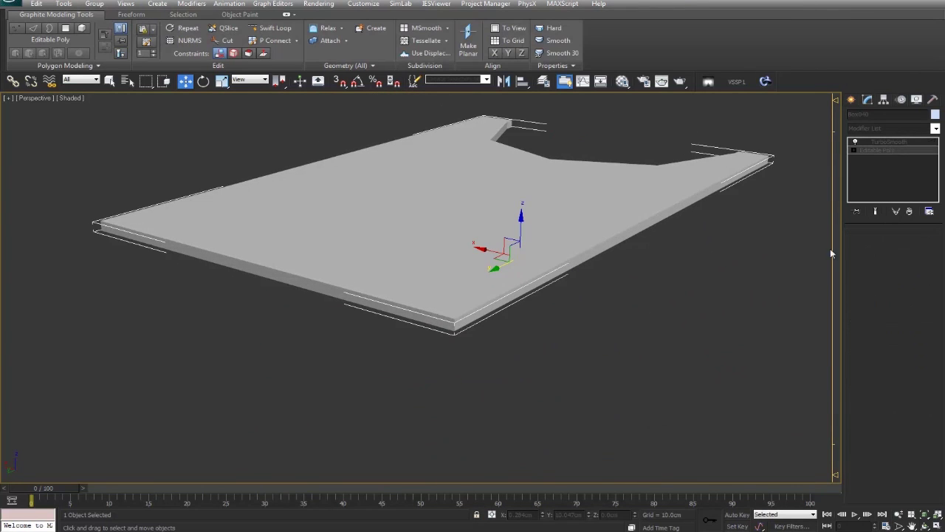
{"action": "key", "text": "F4"}
{"action": "scroll", "coordinate": [537, 260], "scroll_direction": "up", "scroll_amount": 3}
{"action": "scroll", "coordinate": [537, 260], "scroll_direction": "up", "scroll_amount": 6}
{"action": "scroll", "coordinate": [532, 192], "scroll_direction": "down", "scroll_amount": 4}
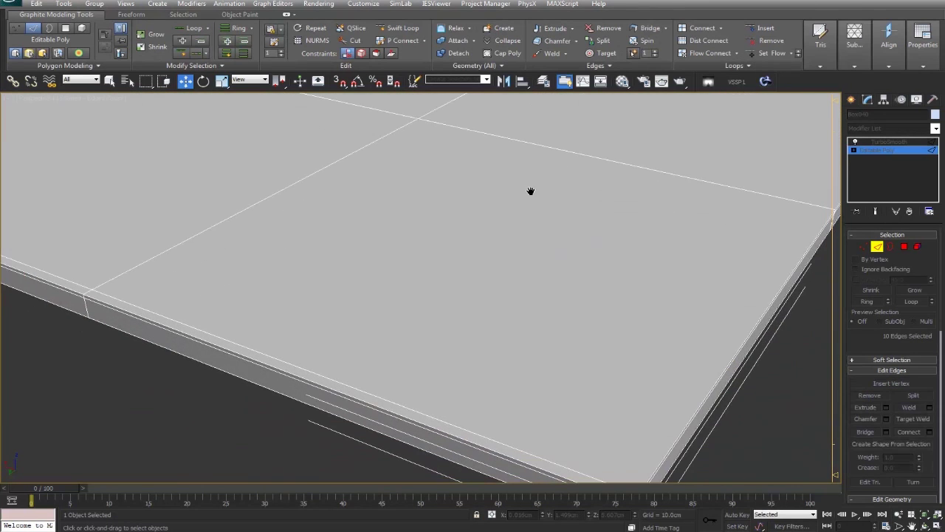
{"action": "middle_click_drag", "start_coordinate": [624, 367], "coordinate": [650, 378], "text": "alt"}
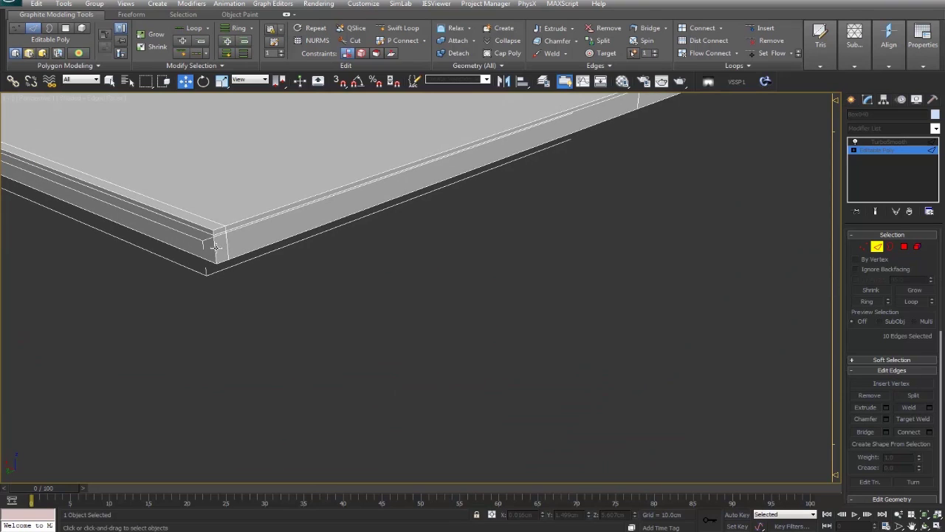
{"action": "left_click", "coordinate": [215, 248]}
{"action": "middle_click_drag", "start_coordinate": [216, 247], "coordinate": [542, 328]}
{"action": "scroll", "coordinate": [542, 327], "scroll_direction": "down", "scroll_amount": 3}
{"action": "middle_click_drag", "start_coordinate": [462, 326], "coordinate": [595, 254], "text": "alt"}
{"action": "scroll", "coordinate": [500, 323], "scroll_direction": "down", "scroll_amount": 1}
{"action": "left_click", "coordinate": [879, 248]}
Select the open border on the plate's underside again and pull it slightly further down.
{"action": "middle_click_drag", "start_coordinate": [736, 313], "coordinate": [772, 303]}
{"action": "scroll", "coordinate": [739, 314], "scroll_direction": "down", "scroll_amount": 3}
{"action": "middle_click_drag", "start_coordinate": [605, 342], "coordinate": [653, 304], "text": "alt"}
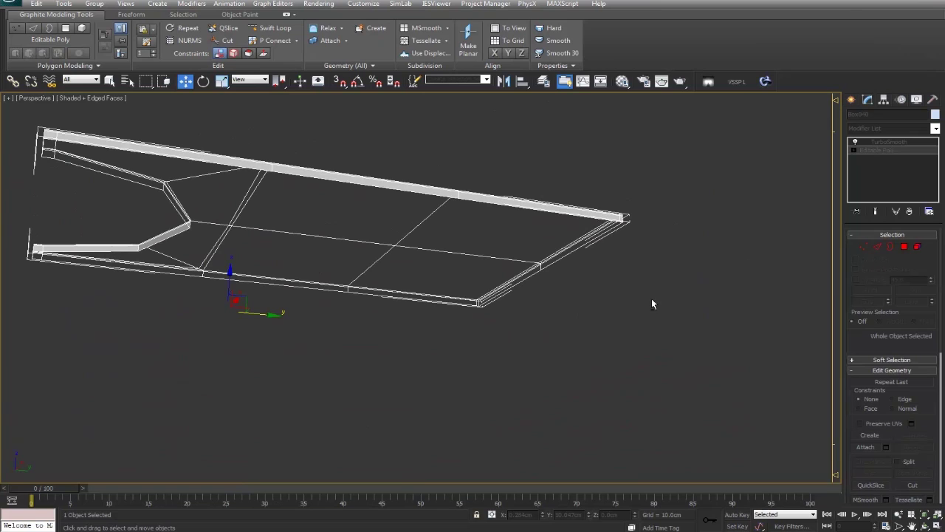
{"action": "left_click", "coordinate": [890, 249]}
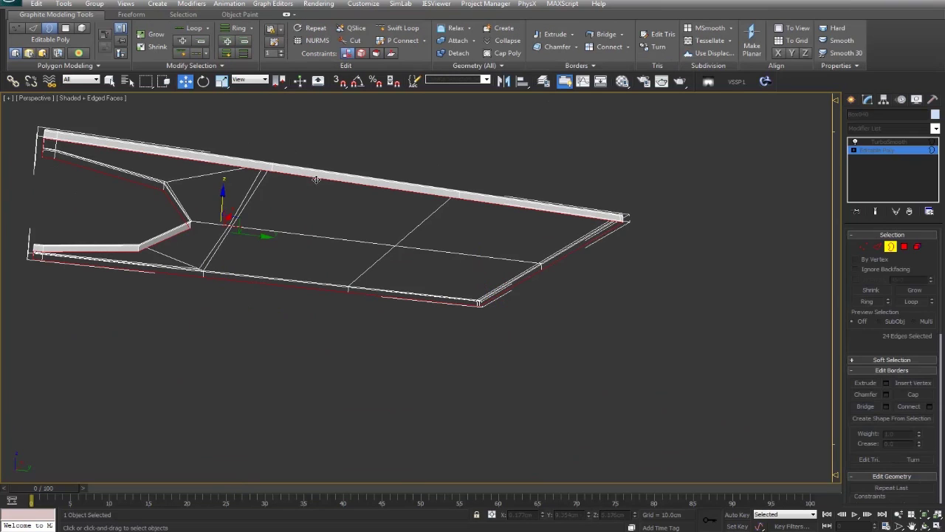
{"action": "left_click_drag", "start_coordinate": [223, 200], "coordinate": [223, 204]}
{"action": "middle_click_drag", "start_coordinate": [290, 270], "coordinate": [430, 341], "text": "alt"}
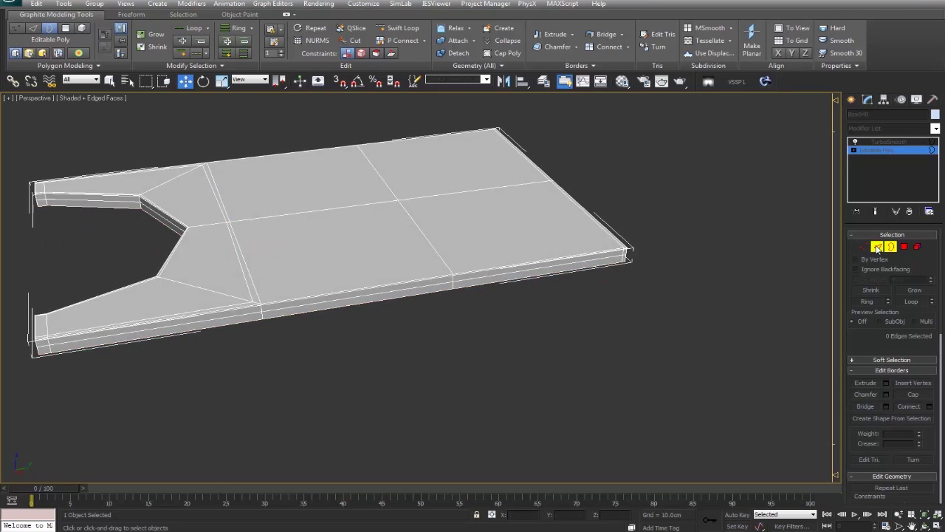
Connect the lengthwise edges of the plate's two main sections with 1 segment, pinch 0 and slide 0.
{"action": "left_click", "coordinate": [878, 247]}
{"action": "middle_click_drag", "start_coordinate": [414, 185], "coordinate": [314, 118], "text": "alt"}
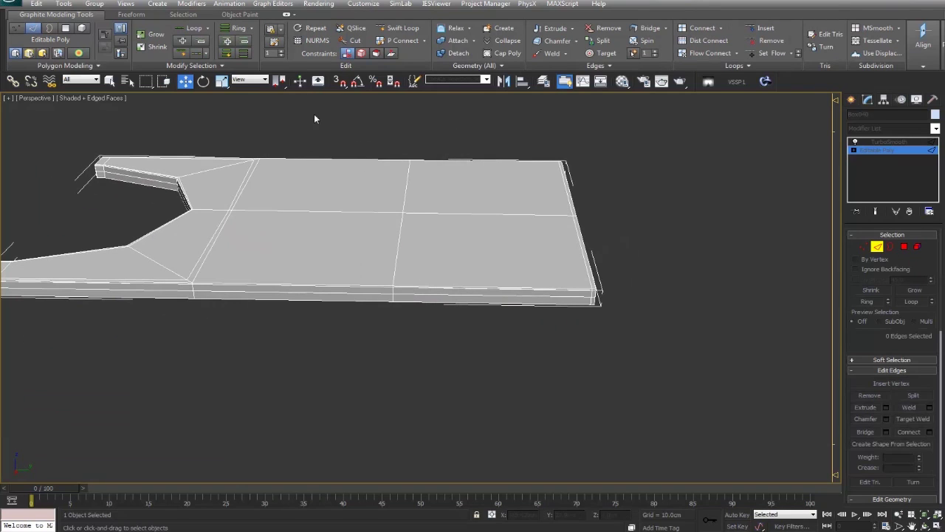
{"action": "left_click", "coordinate": [927, 431]}
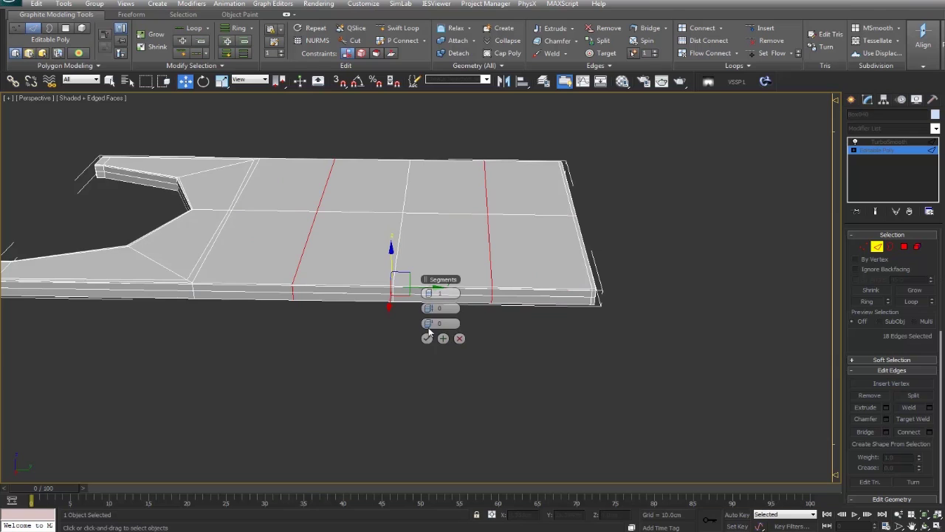
{"action": "middle_click_drag", "start_coordinate": [412, 373], "coordinate": [596, 382], "text": "alt"}
{"action": "left_click", "coordinate": [878, 247]}
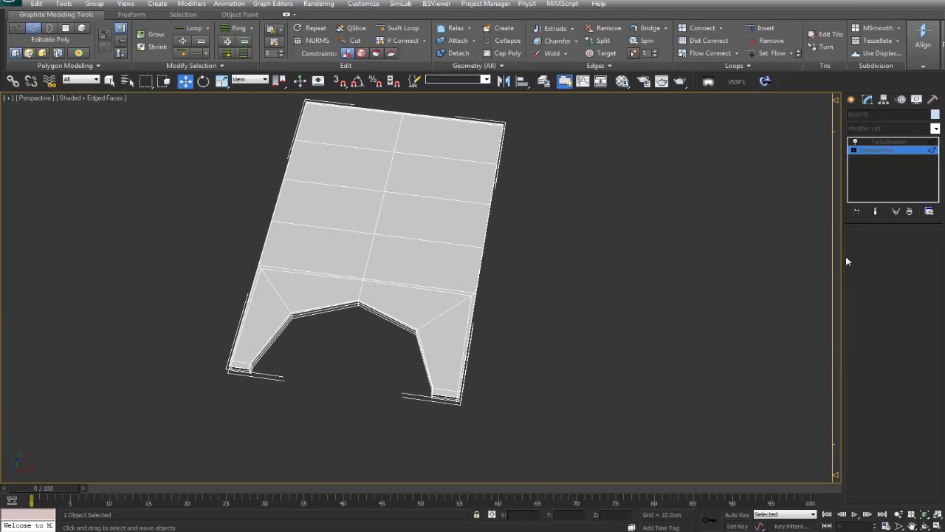
Hide the edge display, show the model in the Top view and select the smoothed plate.
{"action": "left_click", "coordinate": [578, 314]}
{"action": "middle_click_drag", "start_coordinate": [578, 313], "coordinate": [512, 346], "text": "alt"}
{"action": "key", "text": "F4"}
{"action": "scroll", "coordinate": [514, 339], "scroll_direction": "down", "scroll_amount": 3}
{"action": "key", "text": "f"}
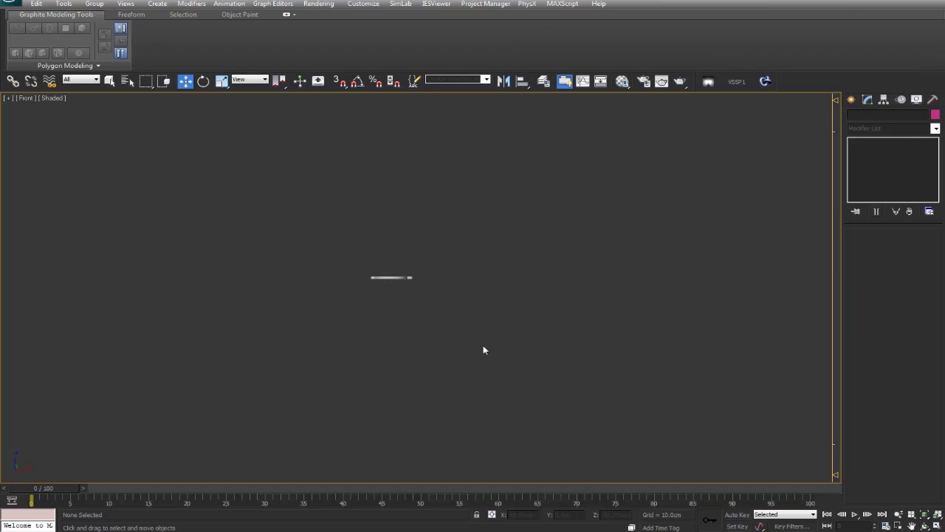
{"action": "key", "text": "t"}
{"action": "scroll", "coordinate": [483, 345], "scroll_direction": "up", "scroll_amount": 8}
{"action": "left_click", "coordinate": [426, 305]}
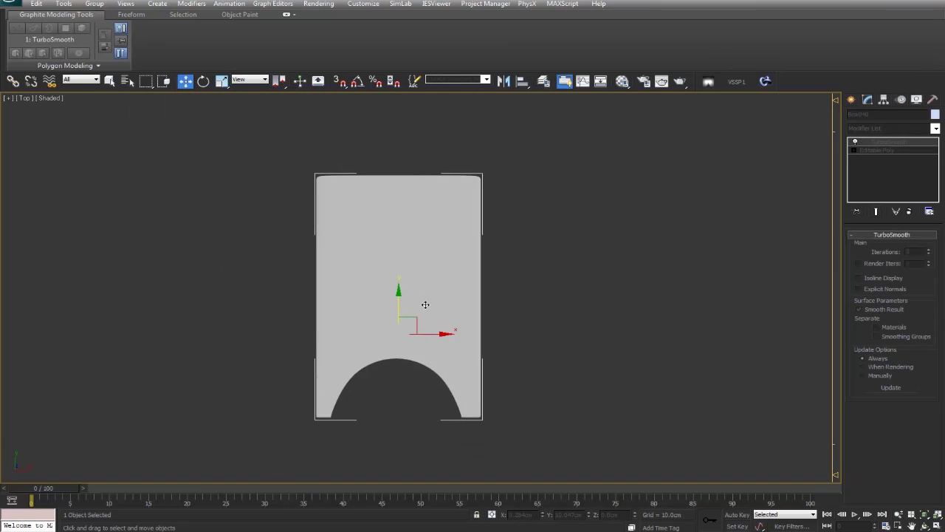
{"action": "middle_click_drag", "start_coordinate": [426, 304], "coordinate": [432, 272]}
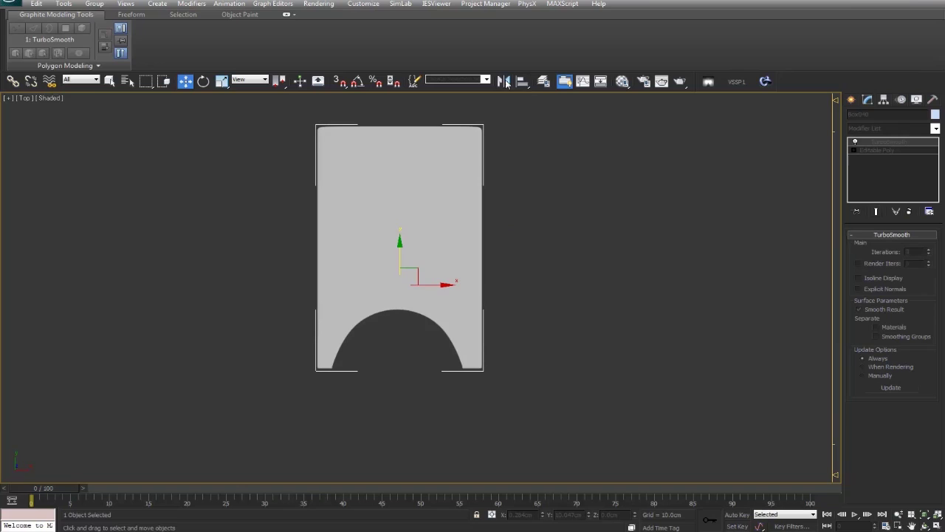
Mirror the smoothed plate across the Y axis with the clone option set to Copy.
{"action": "left_click", "coordinate": [505, 82]}
{"action": "left_click", "coordinate": [455, 225]}
{"action": "left_click_drag", "start_coordinate": [458, 178], "coordinate": [618, 186]}
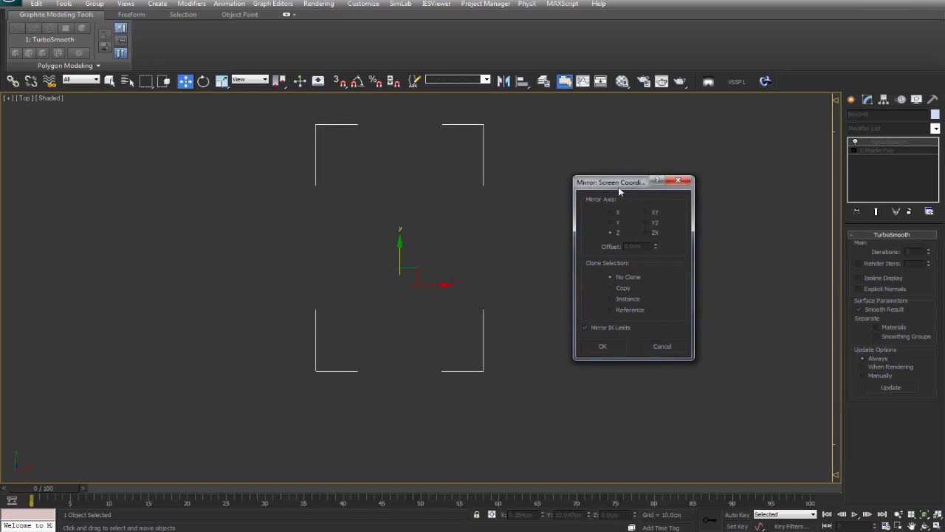
{"action": "left_click", "coordinate": [617, 224]}
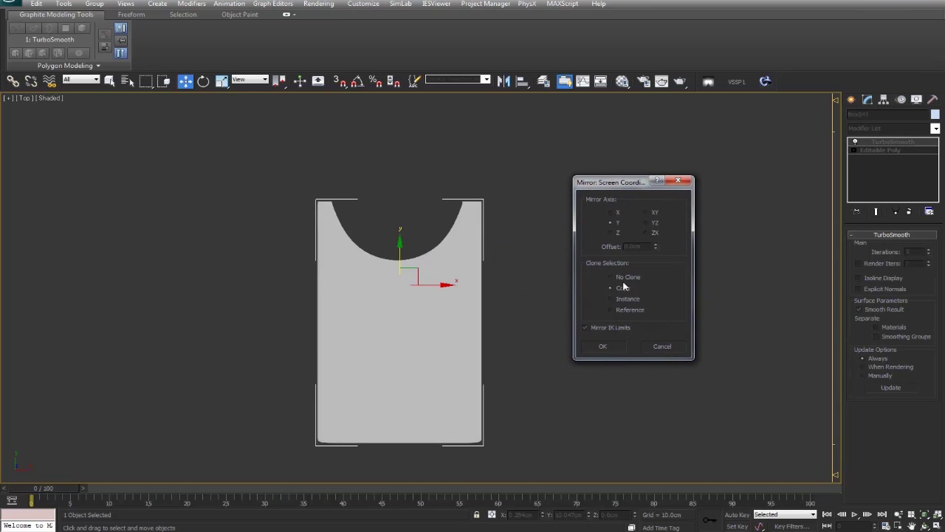
{"action": "left_click", "coordinate": [592, 348]}
Move the mirrored copy down along Y until its half-circle cutout faces the original's, leaving a narrow gap between the plates.
{"action": "middle_click_drag", "start_coordinate": [465, 117], "coordinate": [460, 160]}
{"action": "left_click", "coordinate": [447, 191]}
{"action": "scroll", "coordinate": [444, 196], "scroll_direction": "down", "scroll_amount": 2}
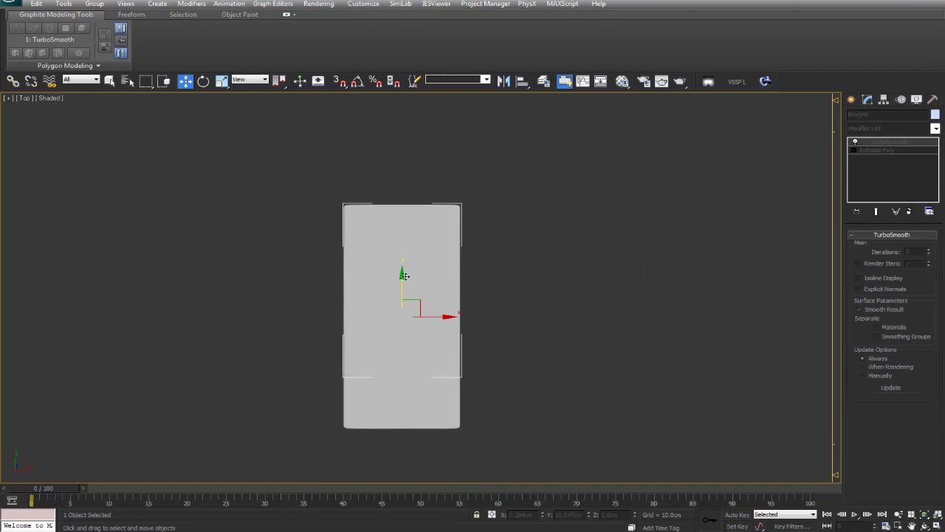
{"action": "key", "text": "F4"}
{"action": "left_click_drag", "start_coordinate": [402, 354], "coordinate": [426, 268]}
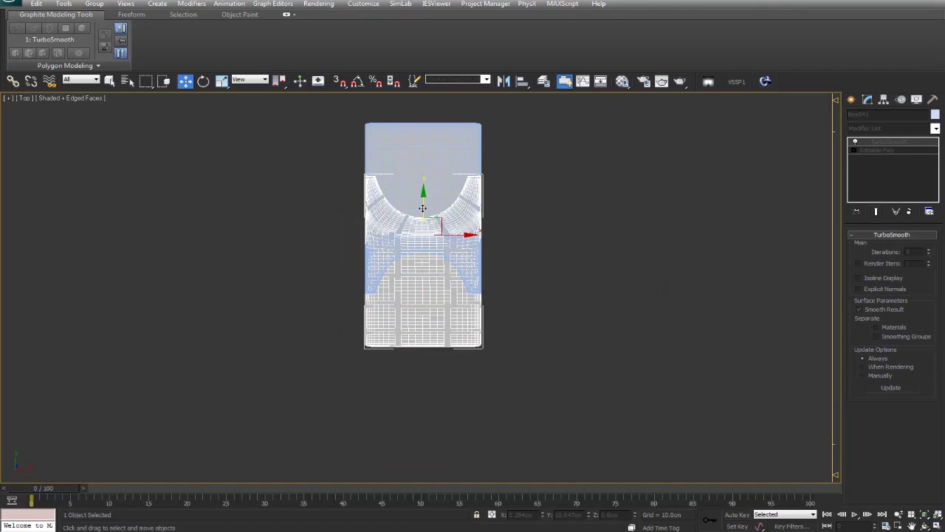
{"action": "left_click_drag", "start_coordinate": [423, 208], "coordinate": [423, 320]}
Inspect the two facing plates and their shared round opening in the Perspective view with the edge display hidden.
{"action": "middle_click_drag", "start_coordinate": [512, 337], "coordinate": [584, 221]}
{"action": "scroll", "coordinate": [510, 316], "scroll_direction": "up", "scroll_amount": 3}
{"action": "key", "text": "p"}
{"action": "key", "text": "z"}
{"action": "left_click", "coordinate": [583, 219]}
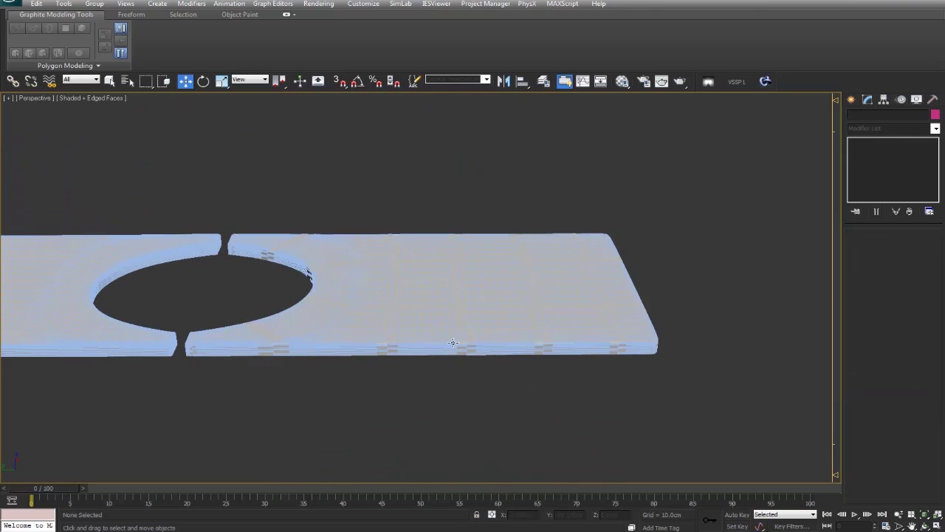
{"action": "scroll", "coordinate": [507, 345], "scroll_direction": "down", "scroll_amount": 3}
{"action": "middle_click_drag", "start_coordinate": [451, 341], "coordinate": [448, 291]}
{"action": "key", "text": "F4"}
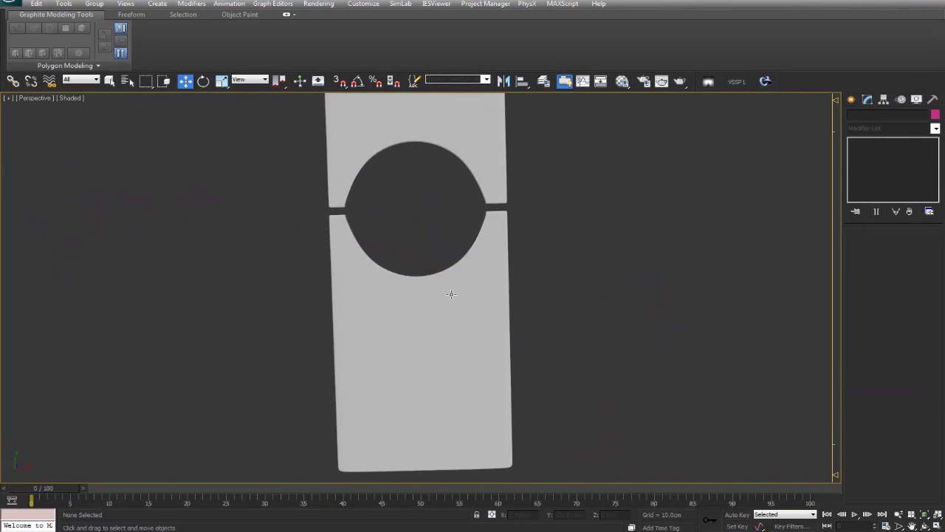
Create a thin cylinder of about 7 cm radius in the centre of the round opening in the Top view.
{"action": "left_click", "coordinate": [418, 257]}
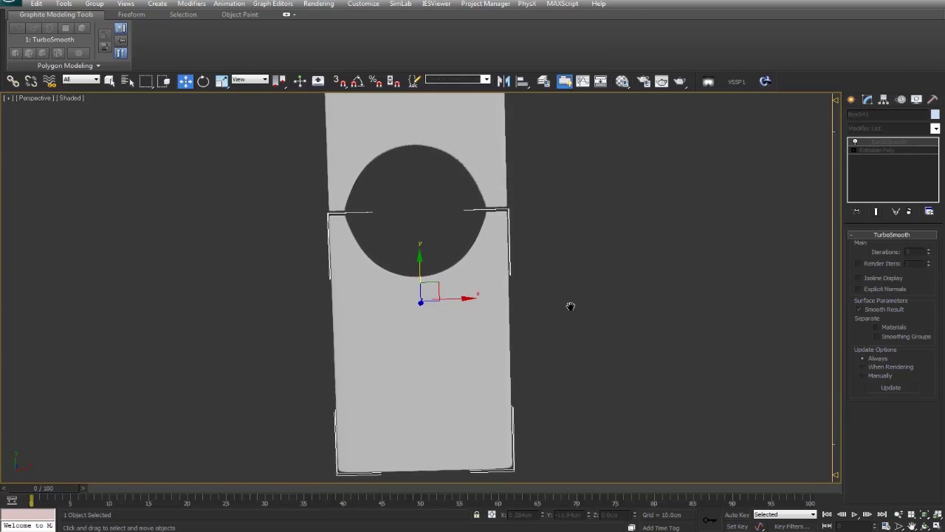
{"action": "key", "text": "t"}
{"action": "scroll", "coordinate": [542, 339], "scroll_direction": "up", "scroll_amount": 4}
{"action": "middle_click_drag", "start_coordinate": [654, 327], "coordinate": [652, 342]}
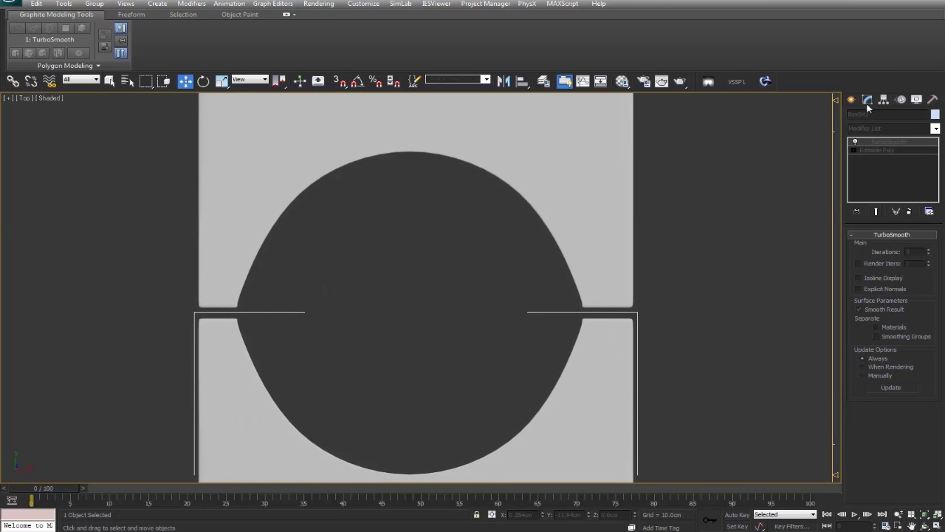
{"action": "left_click", "coordinate": [851, 99]}
{"action": "left_click", "coordinate": [855, 117]}
{"action": "left_click", "coordinate": [878, 189]}
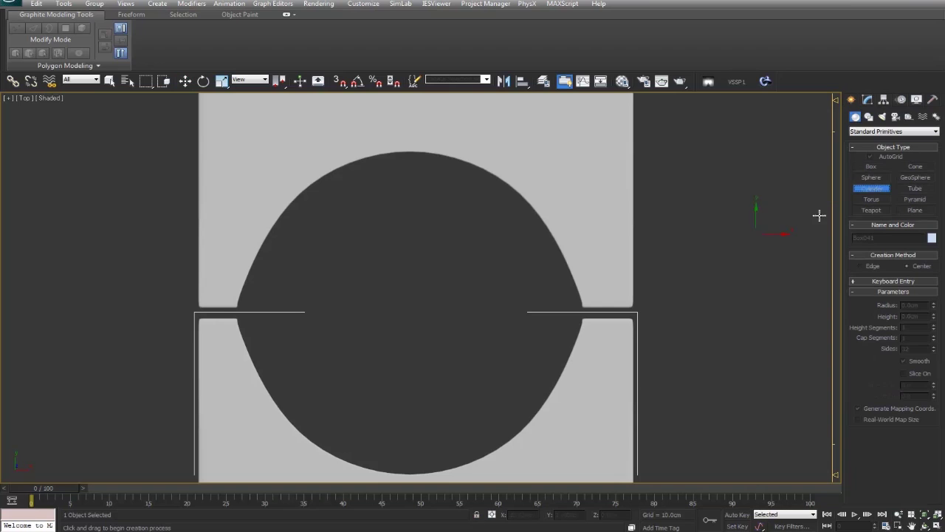
{"action": "left_click_drag", "start_coordinate": [407, 313], "coordinate": [489, 423]}
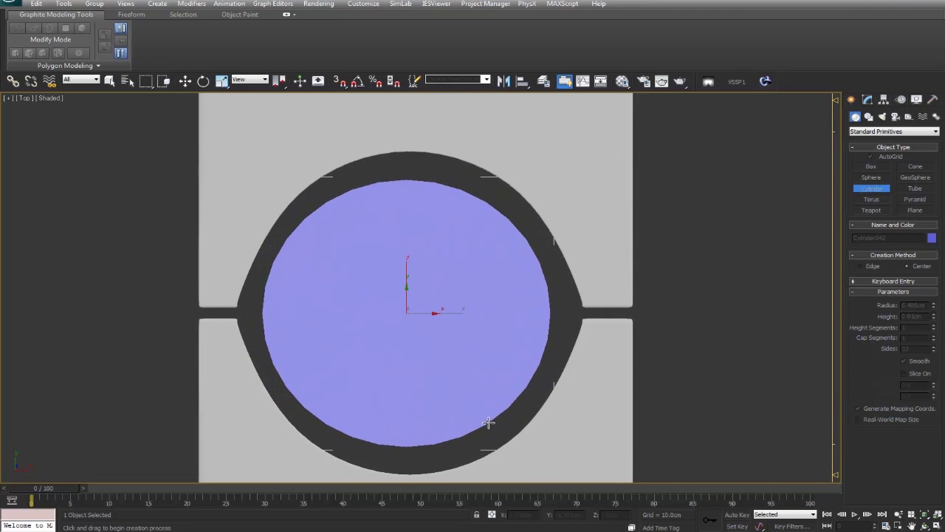
{"action": "right_click", "coordinate": [523, 413]}
{"action": "left_click_drag", "start_coordinate": [416, 318], "coordinate": [479, 445]}
Nudge the cylinder slightly along X to centre it in the round opening.
{"action": "key", "text": "w"}
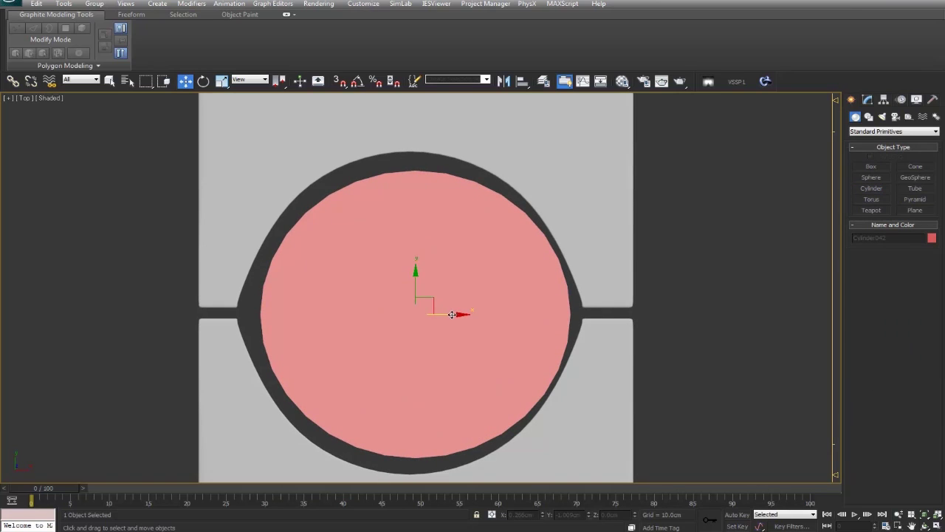
{"action": "left_click_drag", "start_coordinate": [452, 315], "coordinate": [449, 315]}
{"action": "key", "text": "p"}
{"action": "middle_click_drag", "start_coordinate": [449, 316], "coordinate": [507, 275], "text": "alt"}
Raise the cylinder in the Front view so that it sits within the thickness of the plates.
{"action": "key", "text": "f"}
{"action": "key", "text": "z"}
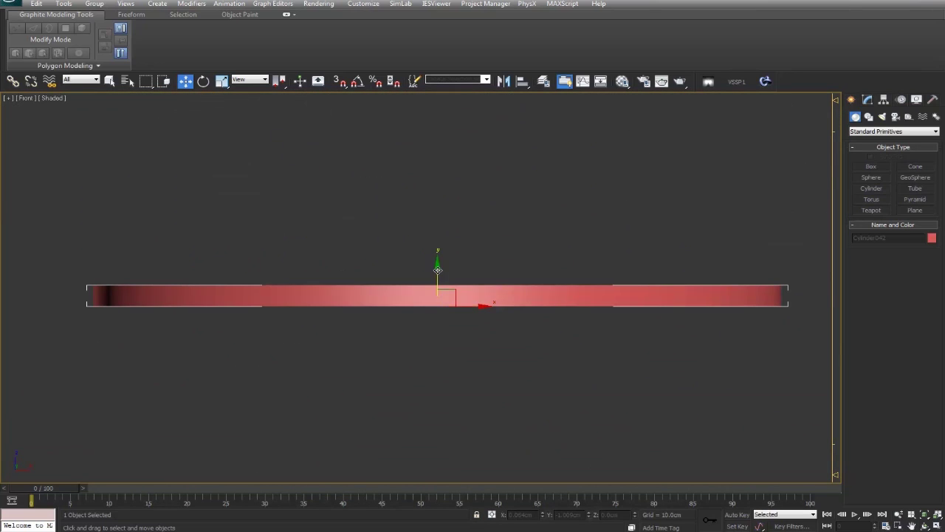
{"action": "middle_click_drag", "start_coordinate": [443, 272], "coordinate": [443, 132]}
{"action": "scroll", "coordinate": [449, 260], "scroll_direction": "down", "scroll_amount": 7}
{"action": "key", "text": "F3"}
{"action": "scroll", "coordinate": [426, 222], "scroll_direction": "up", "scroll_amount": 6}
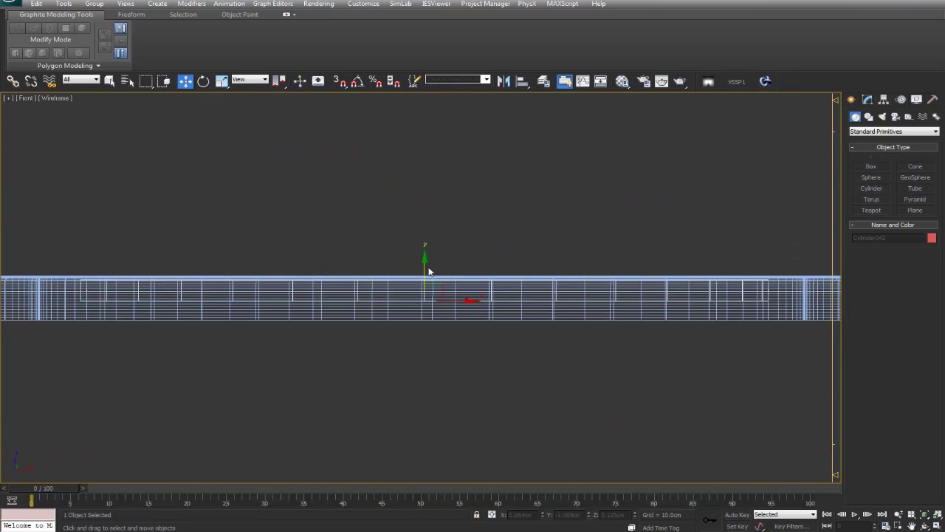
{"action": "key", "text": "p"}
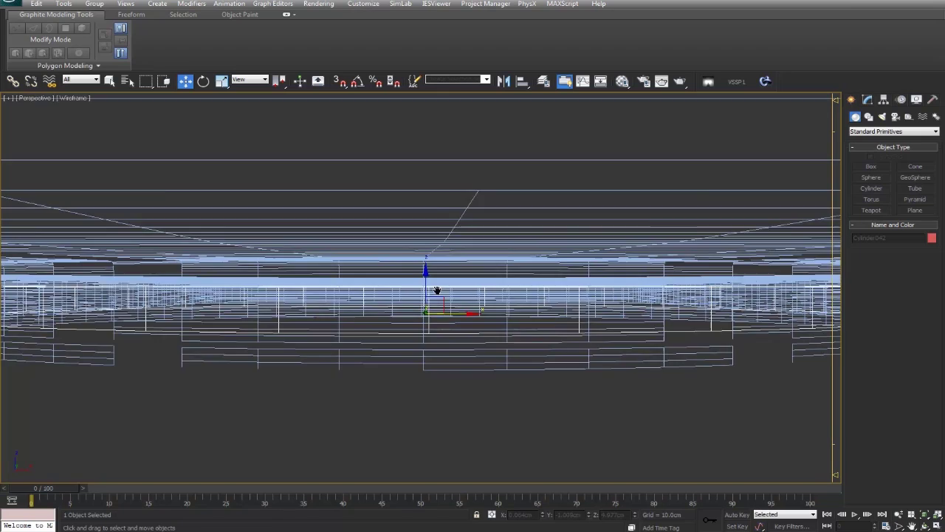
{"action": "mouse_move", "coordinate": [436, 291]}
{"action": "middle_mouse_down", "text": "alt"}
{"action": "mouse_move", "coordinate": [476, 345]}
{"action": "mouse_move", "coordinate": [477, 317]}
{"action": "middle_mouse_up", "text": "alt"}
{"action": "key", "text": "F3"}
{"action": "scroll", "coordinate": [452, 322], "scroll_direction": "down", "scroll_amount": 5}
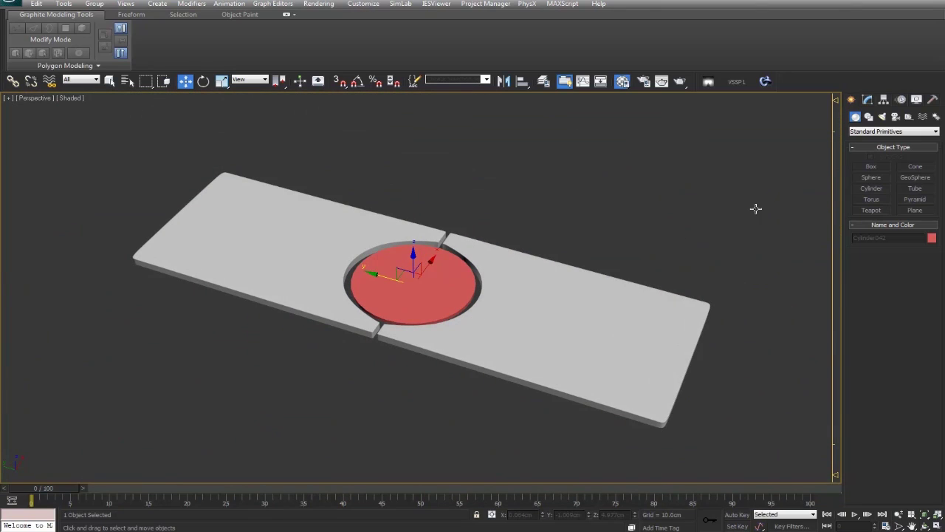
Assign the plates' grey material to the cylinder and check its fit in the opening from the Top view.
{"action": "key", "text": "m"}
{"action": "left_click", "coordinate": [676, 229]}
{"action": "key", "text": "m"}
{"action": "left_click", "coordinate": [652, 204]}
{"action": "middle_click_drag", "start_coordinate": [579, 240], "coordinate": [431, 271], "text": "alt"}
{"action": "key", "text": "t"}
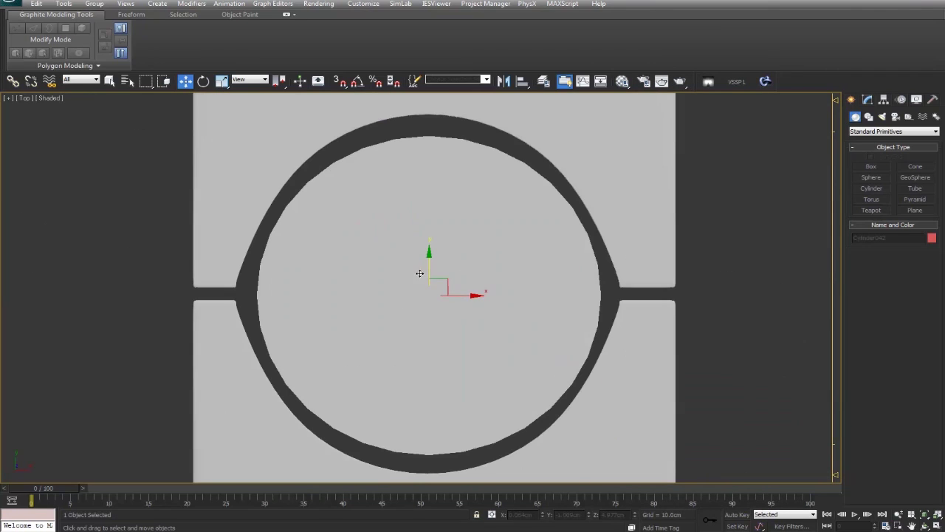
Convert the cylinder to an Editable Poly with its edges displayed in the Perspective view.
{"action": "key", "text": "p"}
{"action": "middle_click_drag", "start_coordinate": [536, 276], "coordinate": [545, 251], "text": "alt"}
{"action": "left_click", "coordinate": [870, 99]}
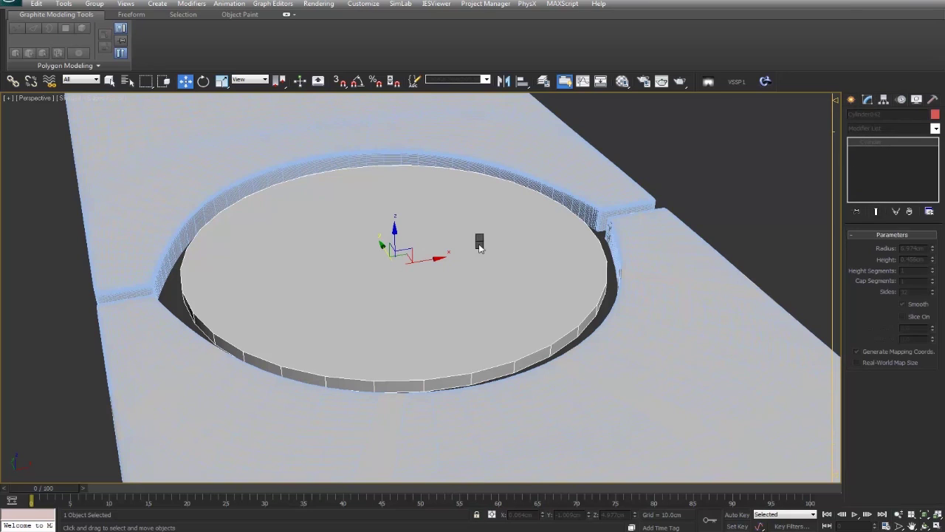
{"action": "right_click", "coordinate": [479, 247]}
{"action": "mouse_move", "coordinate": [538, 342]}
{"action": "left_click", "coordinate": [439, 409]}
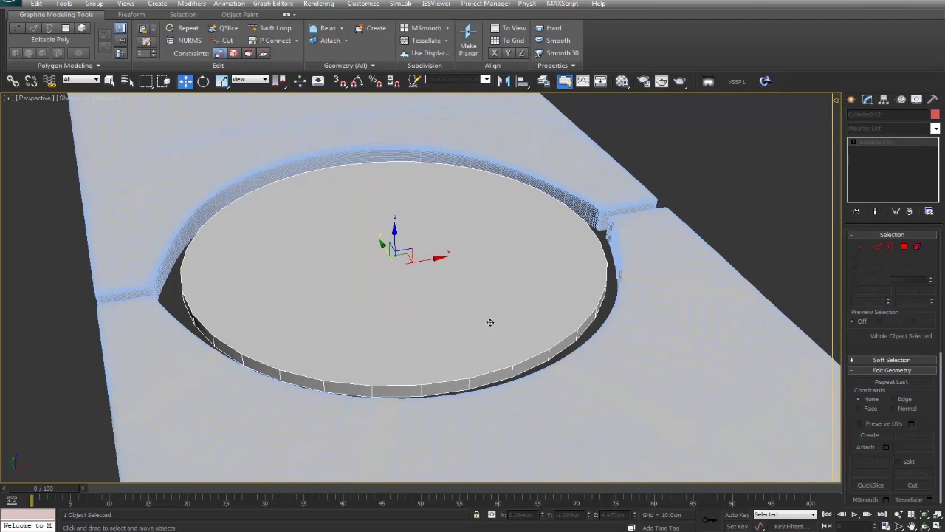
Inset the disc's top polygon three times by 1.571 cm to form concentric rings.
{"action": "left_click", "coordinate": [906, 248]}
{"action": "left_click", "coordinate": [488, 262]}
{"action": "middle_click_drag", "start_coordinate": [488, 262], "coordinate": [497, 269], "text": "alt"}
{"action": "left_click", "coordinate": [930, 406]}
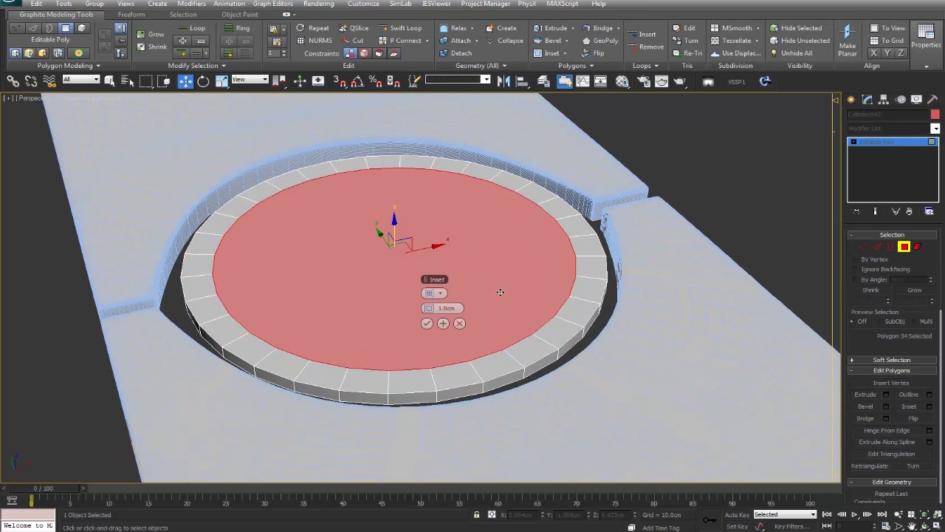
{"action": "left_click_drag", "start_coordinate": [431, 310], "coordinate": [434, 305]}
{"action": "left_click", "coordinate": [443, 324]}
{"action": "left_click", "coordinate": [443, 324]}
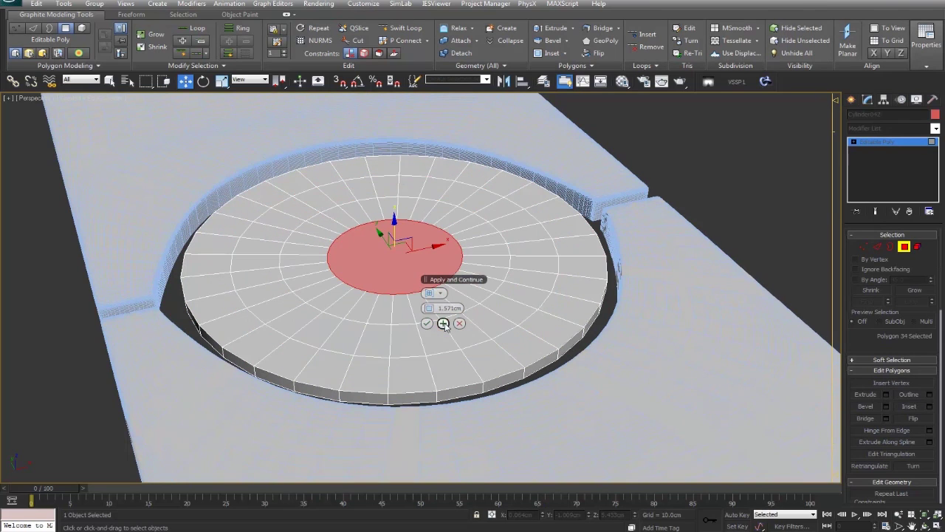
{"action": "middle_click_drag", "start_coordinate": [444, 320], "coordinate": [455, 322], "text": "alt"}
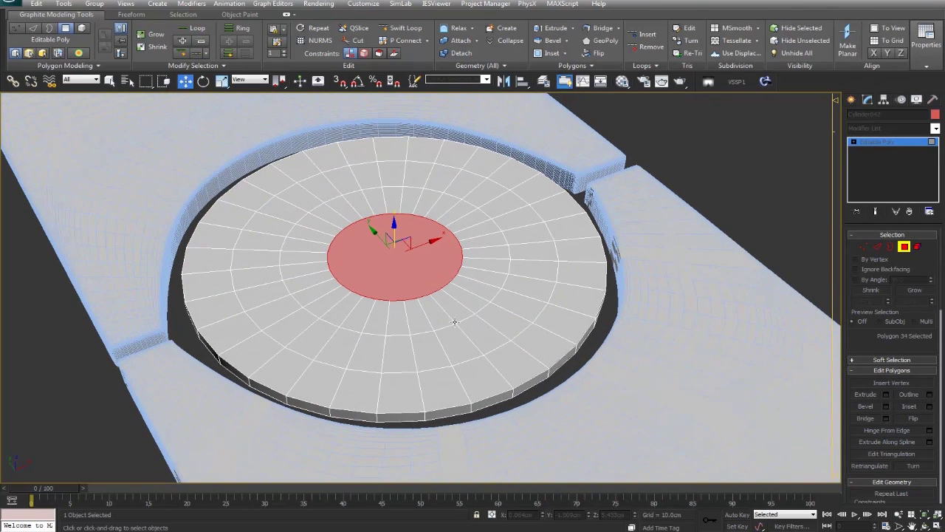
Grow the selection by one ring and bevel the centre polygons slightly upward with an outline of 0.
{"action": "left_click", "coordinate": [913, 291]}
{"action": "left_click_drag", "start_coordinate": [870, 359], "coordinate": [867, 323]}
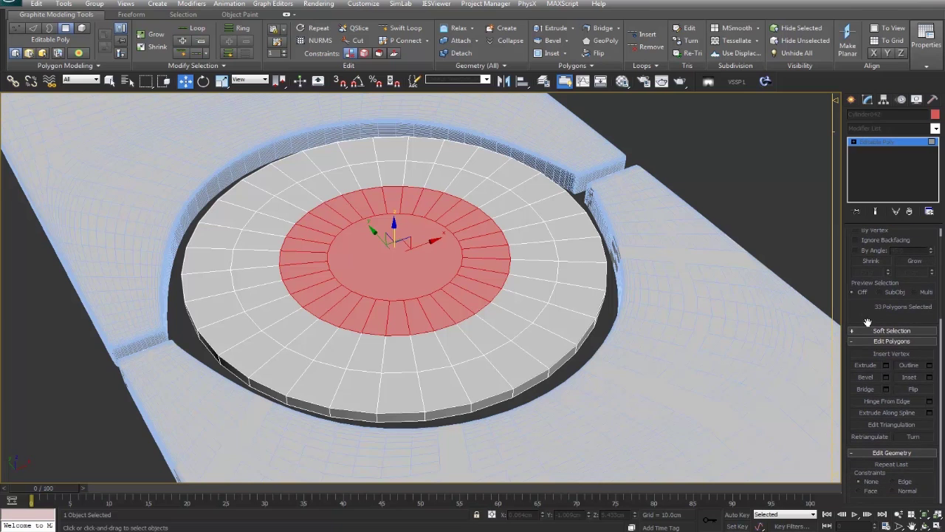
{"action": "left_click", "coordinate": [887, 378]}
{"action": "right_click", "coordinate": [432, 309]}
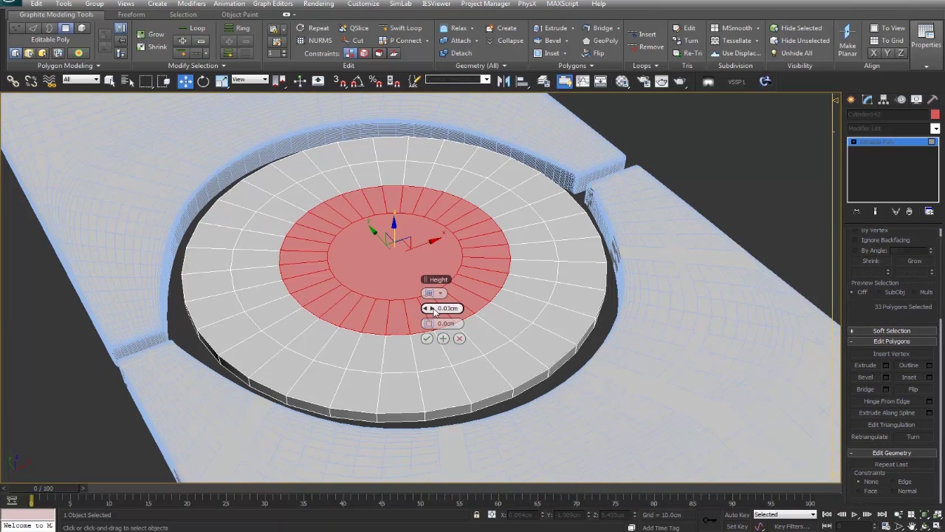
{"action": "left_click_drag", "start_coordinate": [432, 309], "coordinate": [429, 324]}
{"action": "middle_click_drag", "start_coordinate": [427, 337], "coordinate": [413, 325], "text": "alt"}
Select the upper and lower edge loops of the raised centre's wall and chamfer them narrowly.
{"action": "left_click_drag", "start_coordinate": [912, 278], "coordinate": [911, 310]}
{"action": "left_click", "coordinate": [878, 248]}
{"action": "scroll", "coordinate": [477, 309], "scroll_direction": "up", "scroll_amount": 3}
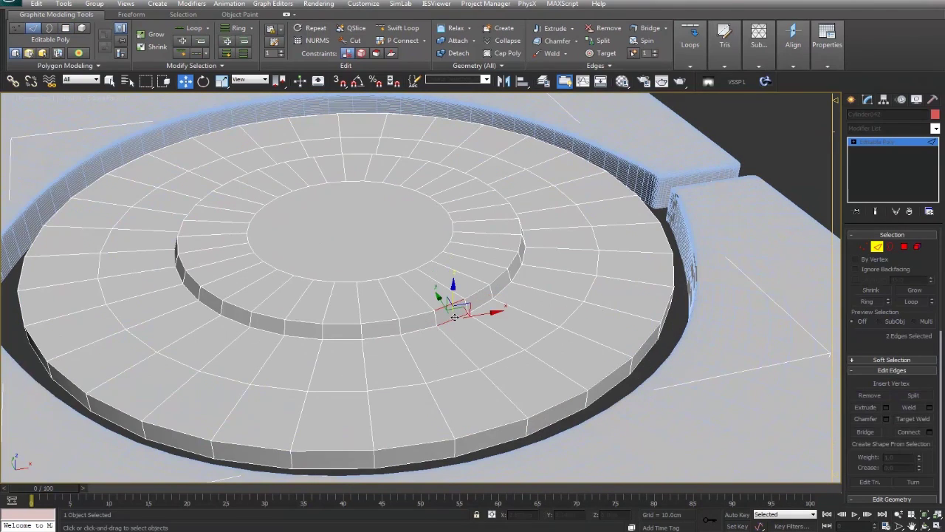
{"action": "left_click", "coordinate": [886, 419]}
{"action": "left_click_drag", "start_coordinate": [439, 301], "coordinate": [431, 295]}
{"action": "left_click", "coordinate": [878, 247]}
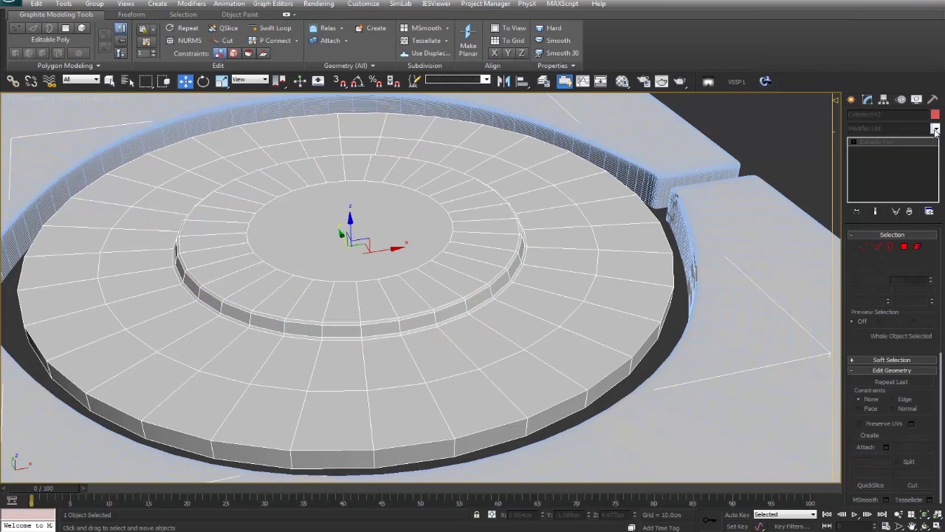
Add a TurboSmooth modifier to the disc, increase its iterations and view the result without edges.
{"action": "left_click", "coordinate": [935, 129]}
{"action": "left_click", "coordinate": [901, 379]}
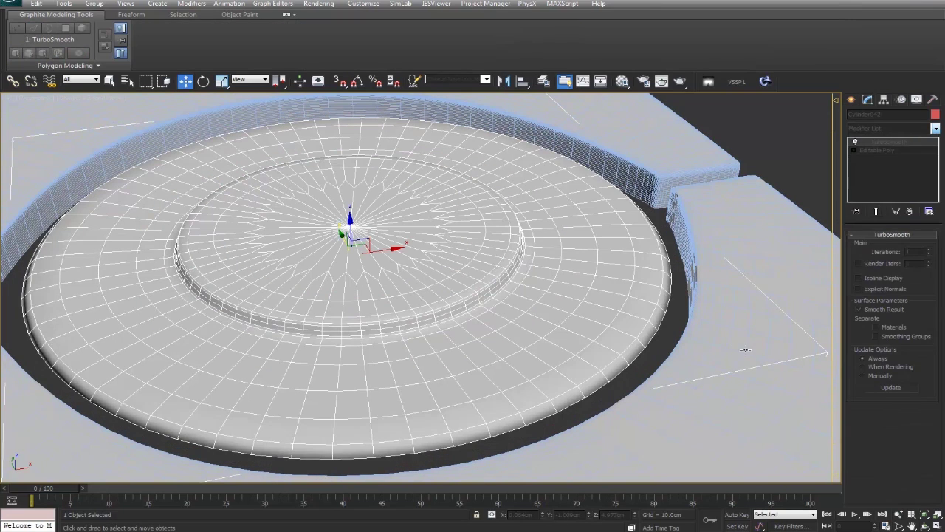
{"action": "left_click", "coordinate": [929, 255]}
{"action": "left_click", "coordinate": [929, 251]}
{"action": "key", "text": "F4"}
{"action": "middle_click_drag", "start_coordinate": [663, 298], "coordinate": [595, 289], "text": "alt"}
Chamfer the edge loop around the disc's upper outer rim in the base mesh, then check the smoothed shape.
{"action": "left_click", "coordinate": [886, 151]}
{"action": "left_click", "coordinate": [877, 246]}
{"action": "key", "text": "F4"}
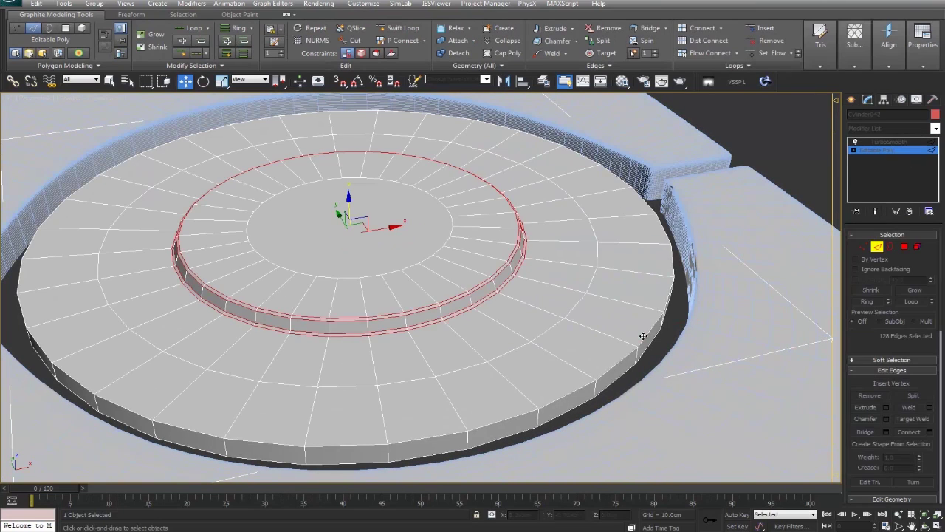
{"action": "left_click", "coordinate": [643, 338]}
{"action": "left_click", "coordinate": [914, 304]}
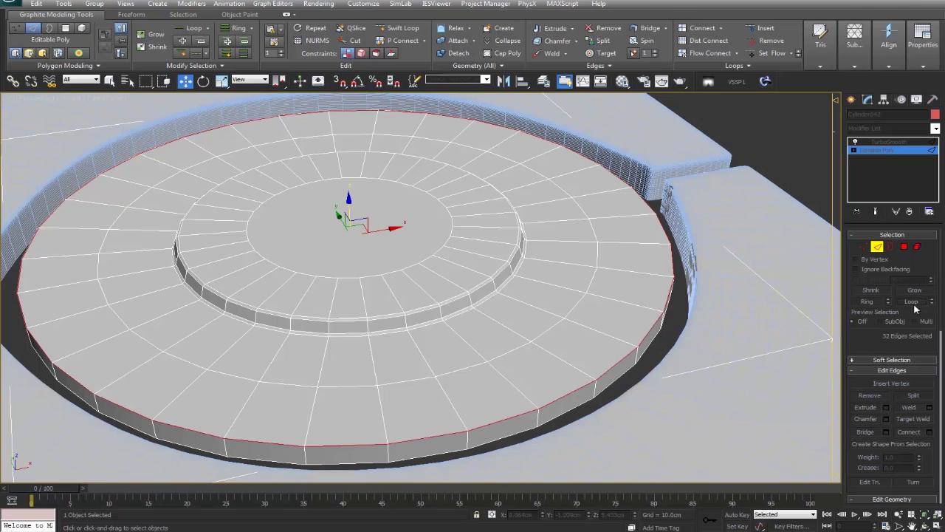
{"action": "left_click", "coordinate": [886, 419]}
{"action": "left_click", "coordinate": [878, 247]}
{"action": "left_click", "coordinate": [774, 164]}
{"action": "key", "text": "F4"}
{"action": "middle_click_drag", "start_coordinate": [637, 272], "coordinate": [627, 257], "text": "alt"}
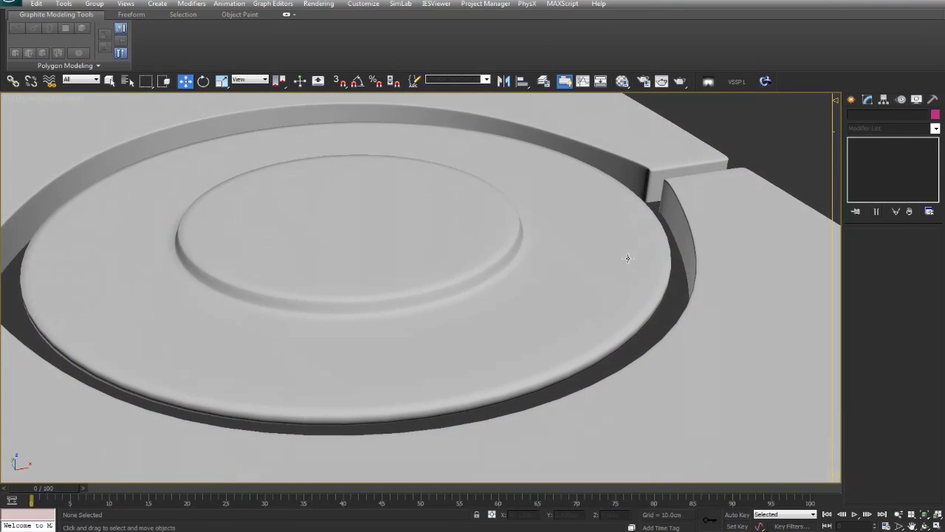
Select the disc's underside polygon in the base mesh and move it down along Z to thicken the disc.
{"action": "left_click", "coordinate": [625, 257]}
{"action": "left_click", "coordinate": [885, 151]}
{"action": "left_click", "coordinate": [905, 246]}
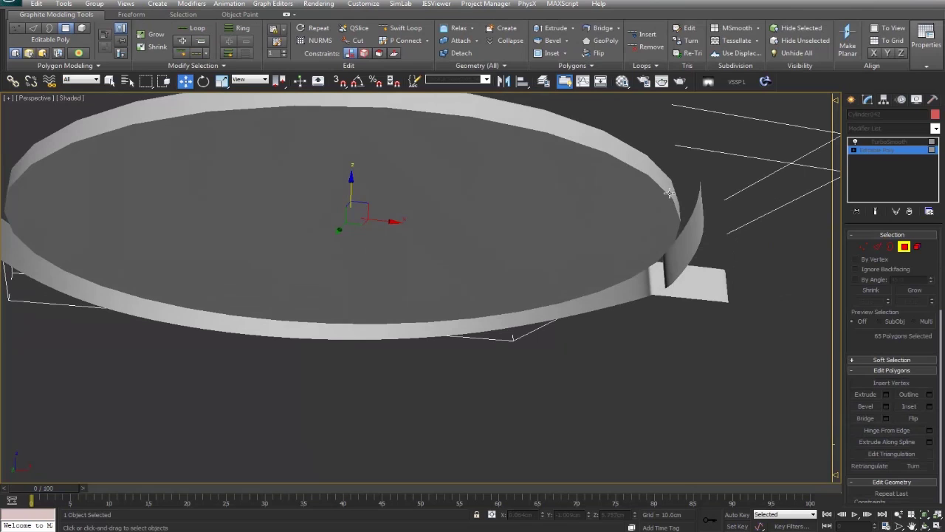
{"action": "left_click", "coordinate": [606, 223]}
{"action": "left_click_drag", "start_coordinate": [351, 215], "coordinate": [352, 223]}
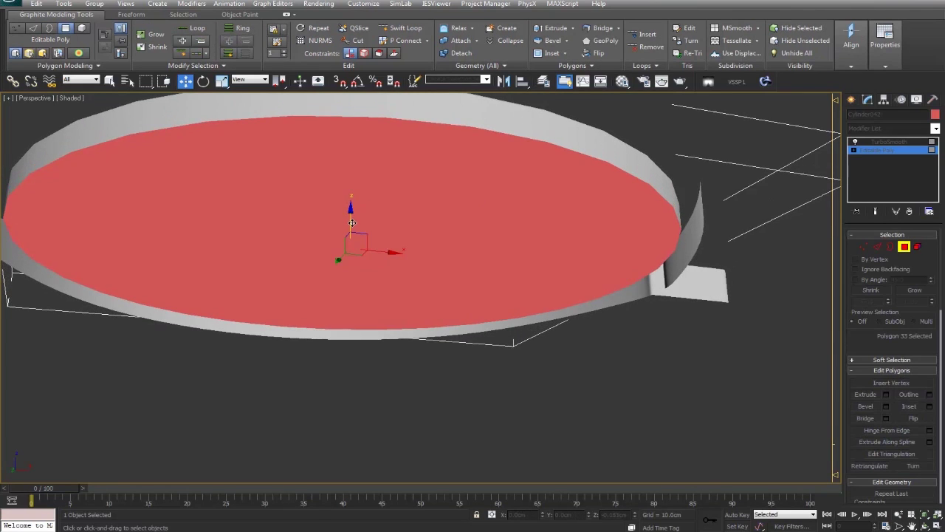
Inset the disc's underside polygon three times by 1.454 cm.
{"action": "left_click", "coordinate": [930, 406]}
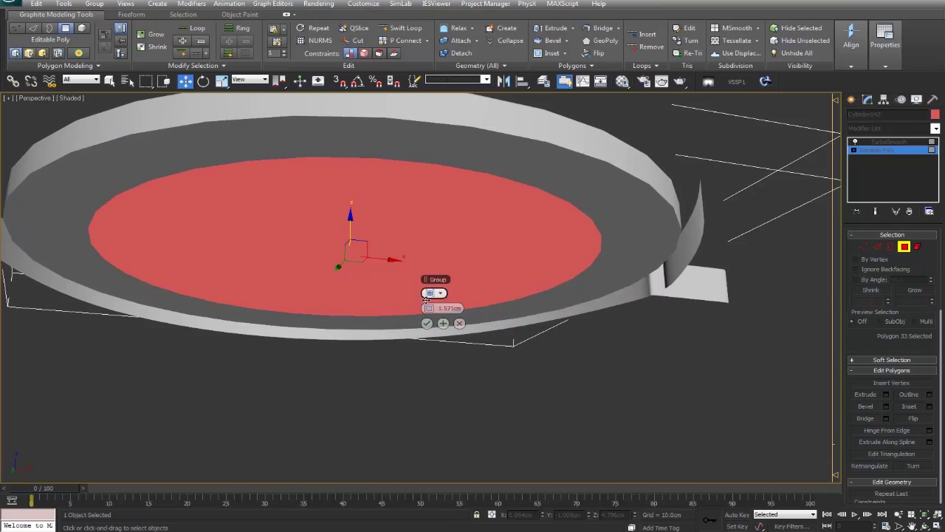
{"action": "middle_click_drag", "start_coordinate": [502, 240], "coordinate": [502, 312], "text": "alt"}
{"action": "left_click_drag", "start_coordinate": [432, 309], "coordinate": [432, 306]}
{"action": "left_click", "coordinate": [443, 323]}
{"action": "left_click", "coordinate": [442, 323]}
{"action": "left_click", "coordinate": [443, 323]}
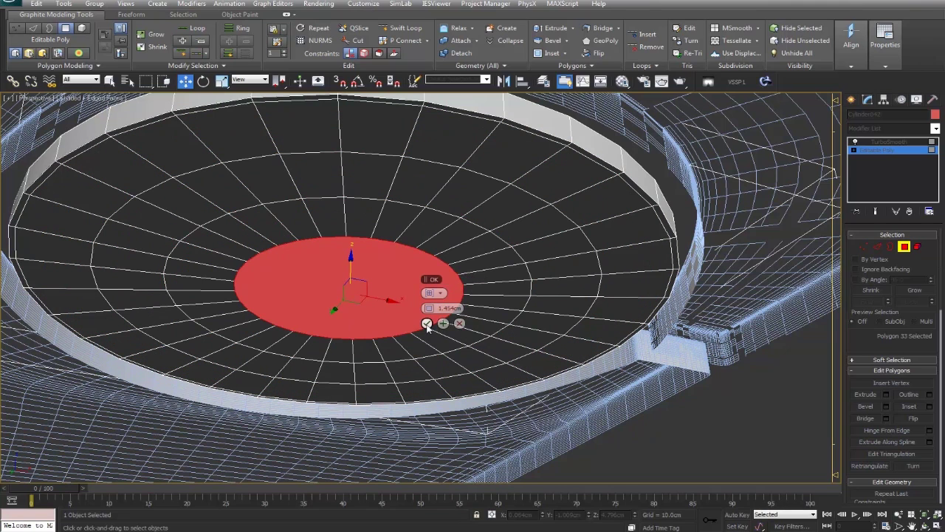
Select the edge loop around the disc's underside rim and chamfer it.
{"action": "left_click", "coordinate": [876, 245]}
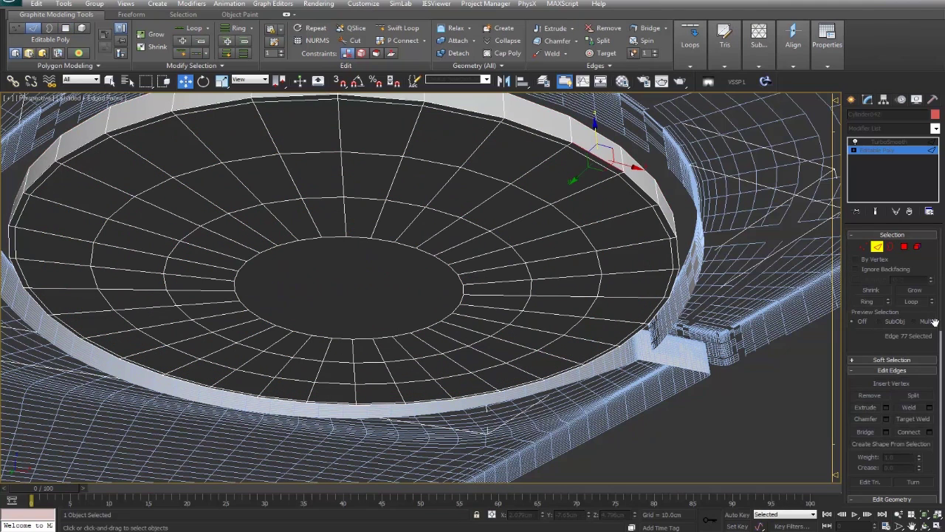
{"action": "left_click", "coordinate": [913, 302]}
{"action": "left_click", "coordinate": [887, 419]}
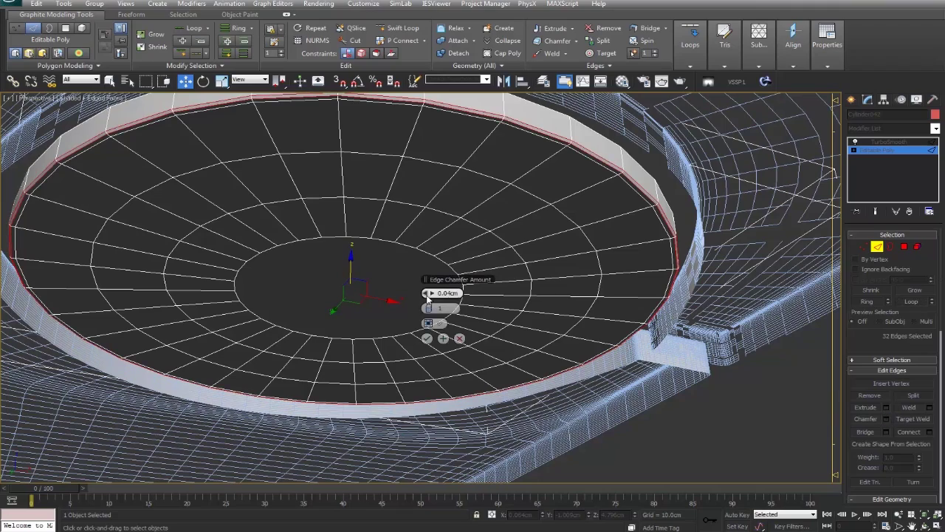
{"action": "left_click_drag", "start_coordinate": [427, 297], "coordinate": [427, 332]}
{"action": "left_click", "coordinate": [878, 247]}
Examine the disc's smoothed shape from above, without and with edges displayed.
{"action": "middle_click_drag", "start_coordinate": [739, 148], "coordinate": [743, 205], "text": "alt"}
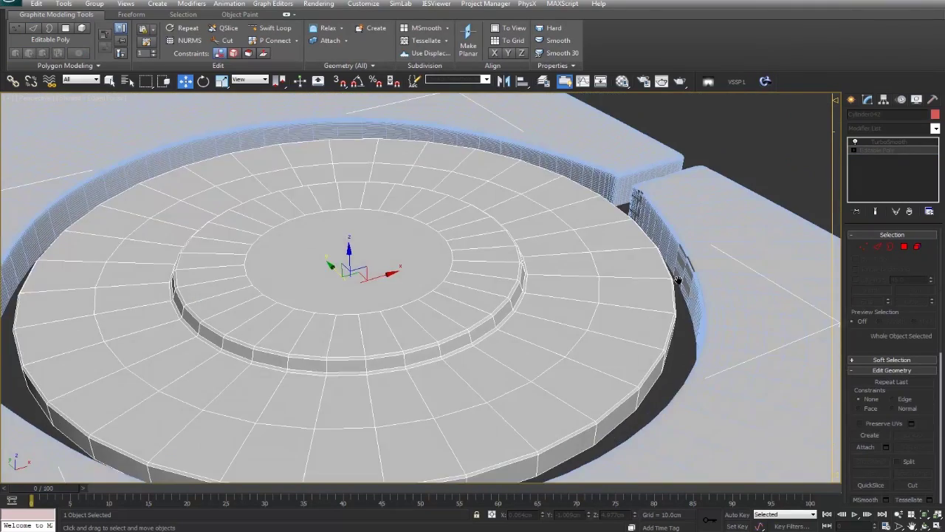
{"action": "scroll", "coordinate": [743, 205], "scroll_direction": "down", "scroll_amount": 3}
{"action": "left_click", "coordinate": [743, 205]}
{"action": "key", "text": "F4"}
{"action": "middle_click_drag", "start_coordinate": [619, 229], "coordinate": [576, 230], "text": "alt"}
{"action": "scroll", "coordinate": [619, 248], "scroll_direction": "down", "scroll_amount": 5}
{"action": "scroll", "coordinate": [573, 230], "scroll_direction": "up", "scroll_amount": 3}
{"action": "left_click", "coordinate": [532, 260]}
{"action": "scroll", "coordinate": [567, 258], "scroll_direction": "up", "scroll_amount": 3}
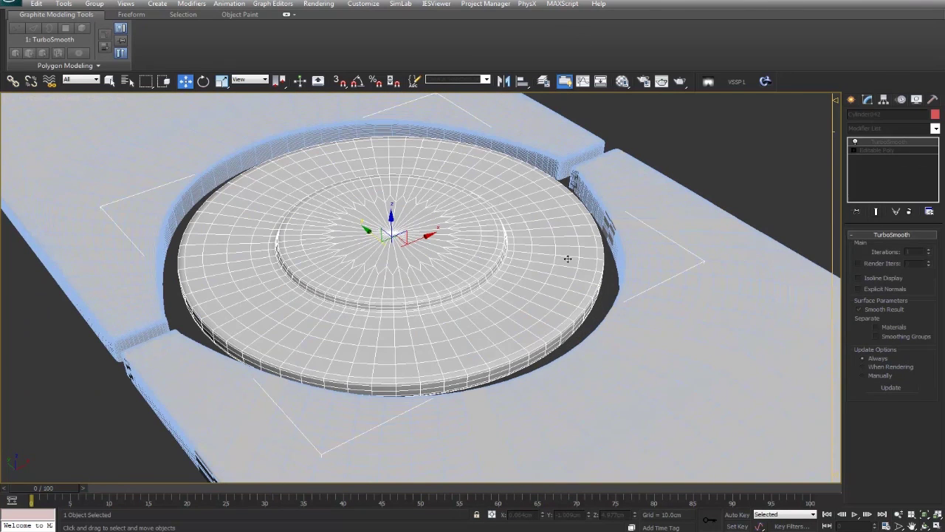
Select the outermost ring of polygons on the disc's upper face in the base mesh and inset it into a narrower band.
{"action": "left_click", "coordinate": [886, 151]}
{"action": "left_click", "coordinate": [876, 246]}
{"action": "scroll", "coordinate": [568, 264], "scroll_direction": "up", "scroll_amount": 3}
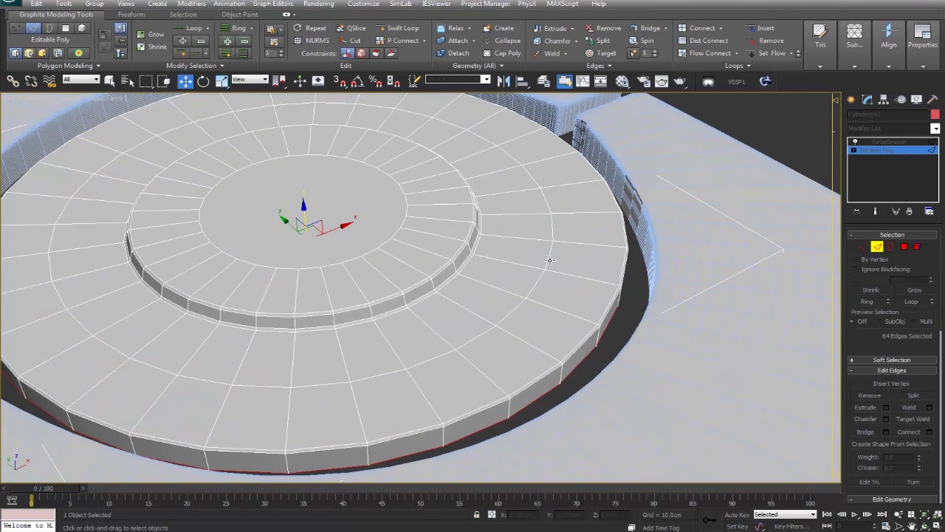
{"action": "left_click", "coordinate": [904, 247]}
{"action": "left_click", "coordinate": [586, 261]}
{"action": "left_click", "coordinate": [578, 291], "text": "shift"}
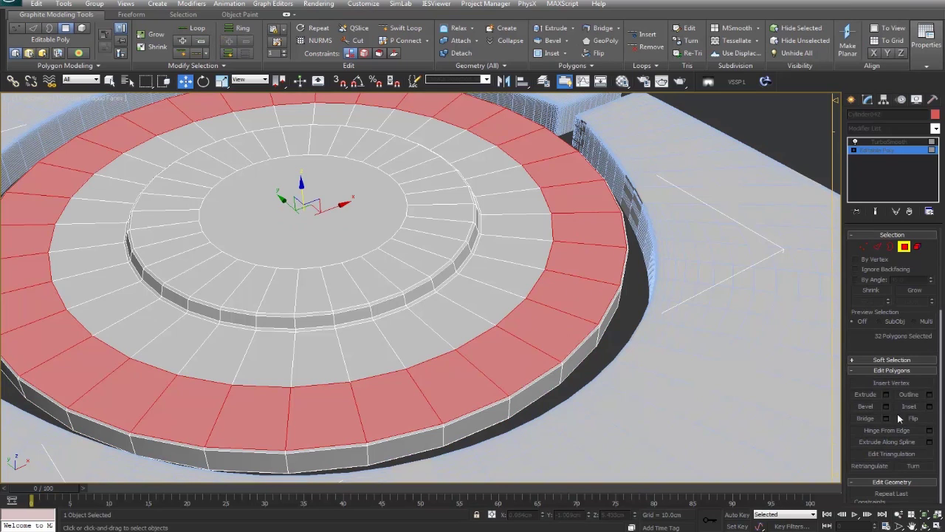
{"action": "left_click", "coordinate": [930, 407]}
{"action": "left_click_drag", "start_coordinate": [432, 311], "coordinate": [435, 308]}
{"action": "left_click", "coordinate": [427, 323]}
{"action": "middle_click_drag", "start_coordinate": [585, 337], "coordinate": [541, 340]}
{"action": "scroll", "coordinate": [541, 340], "scroll_direction": "up", "scroll_amount": 2}
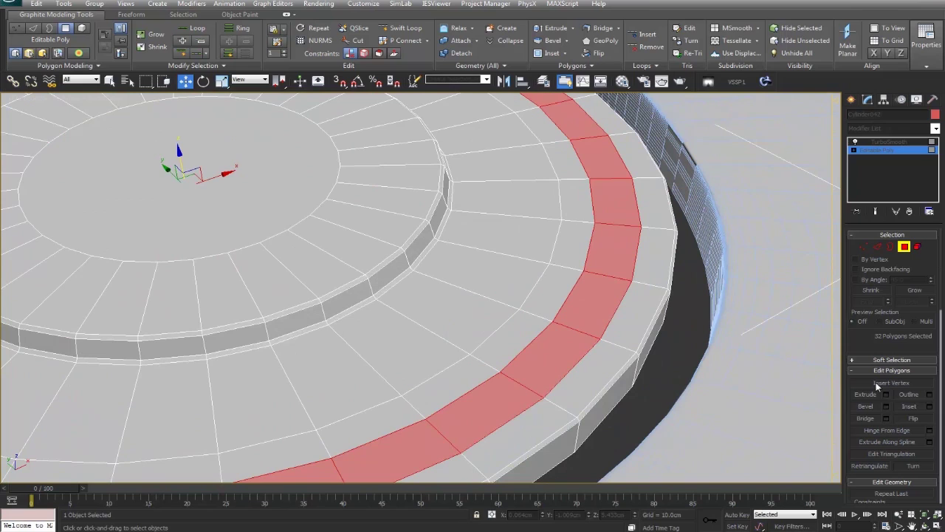
Bevel the inset ring of polygons into a groove with a height of -0.242 cm and an outline of -0.1 cm.
{"action": "left_click", "coordinate": [886, 394]}
{"action": "left_click_drag", "start_coordinate": [428, 308], "coordinate": [428, 326]}
{"action": "left_click", "coordinate": [426, 323]}
{"action": "left_click", "coordinate": [886, 407]}
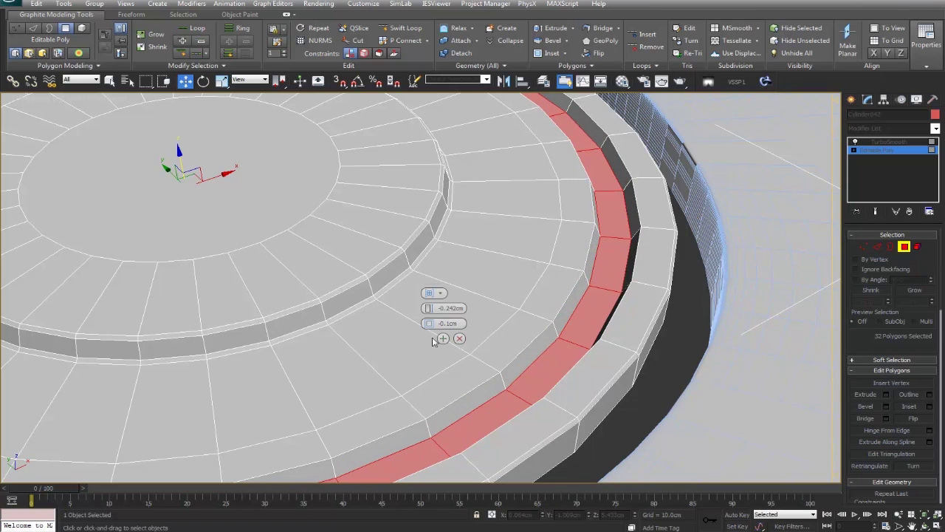
{"action": "left_click", "coordinate": [432, 339]}
Select the edge loops along the groove's bottom and upper borders and chamfer them all.
{"action": "key", "text": "2"}
{"action": "left_click", "coordinate": [602, 278]}
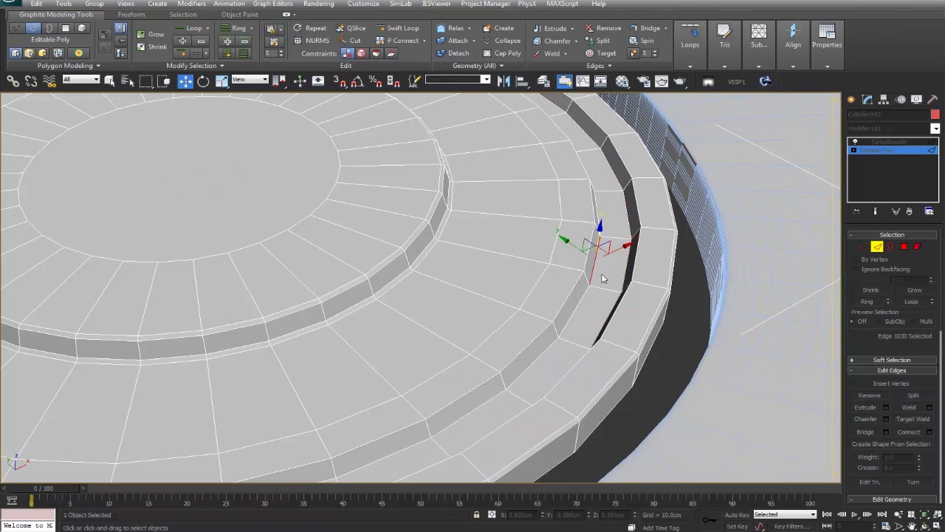
{"action": "left_click", "coordinate": [627, 266], "text": "ctrl"}
{"action": "middle_click_drag", "start_coordinate": [627, 266], "coordinate": [633, 272], "text": "alt"}
{"action": "left_click", "coordinate": [913, 302]}
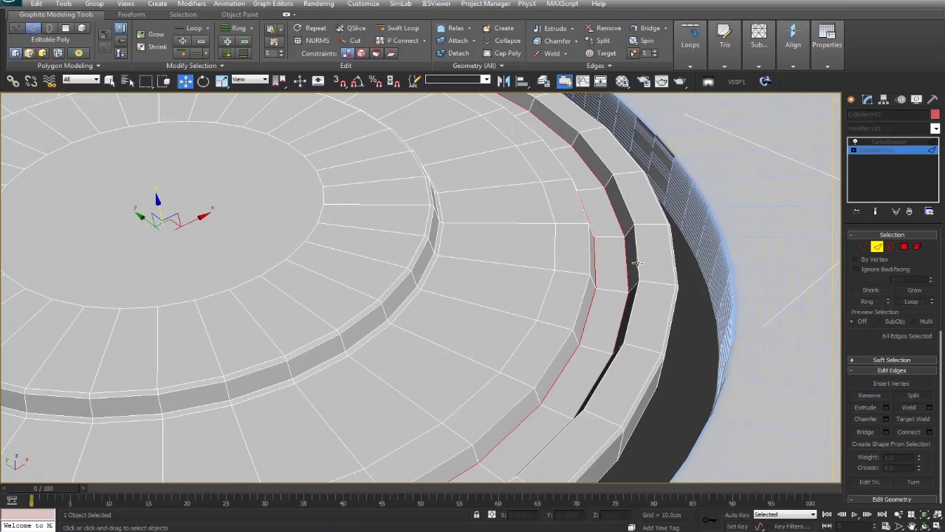
{"action": "left_click", "coordinate": [913, 302]}
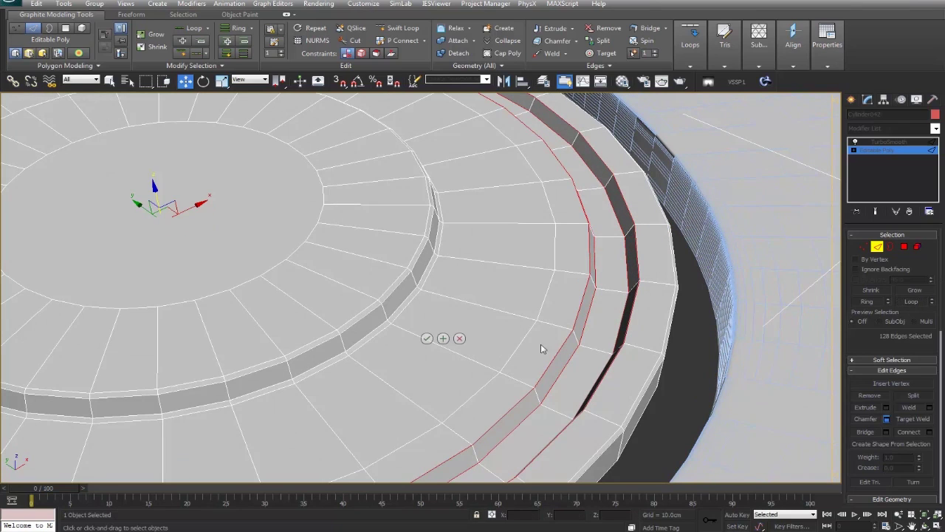
{"action": "left_click", "coordinate": [427, 338]}
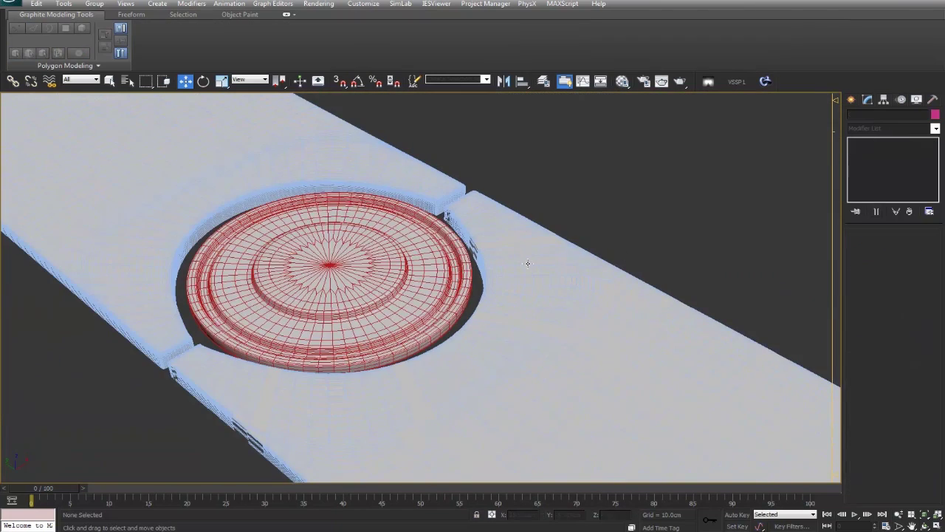
Lower the disc slightly between the plates, using the left wireframe view, and return to the perspective view.
{"action": "key", "text": "F4"}
{"action": "middle_click_drag", "start_coordinate": [528, 264], "coordinate": [547, 198], "text": "alt"}
{"action": "scroll", "coordinate": [448, 279], "scroll_direction": "down", "scroll_amount": 3}
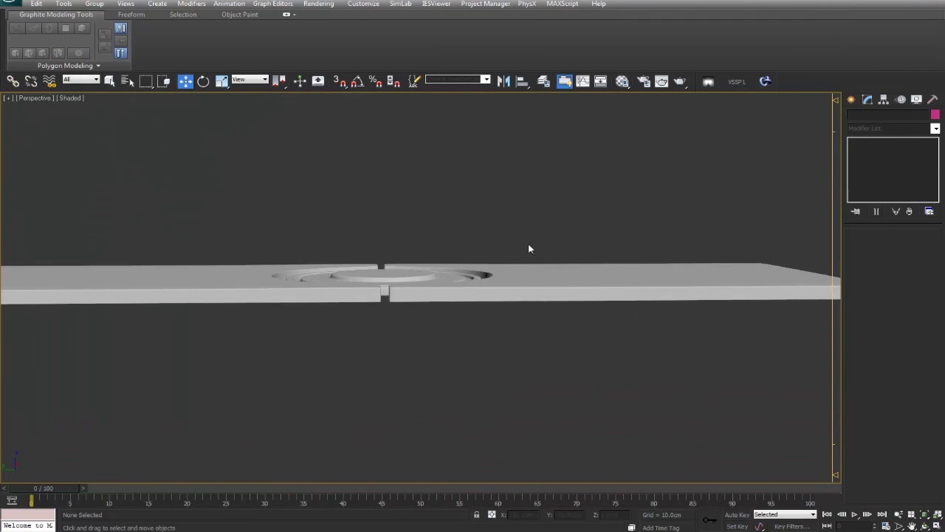
{"action": "key", "text": "l"}
{"action": "key", "text": "z"}
{"action": "key", "text": "F3"}
{"action": "middle_click_drag", "start_coordinate": [475, 284], "coordinate": [474, 271]}
{"action": "scroll", "coordinate": [465, 262], "scroll_direction": "up", "scroll_amount": 5}
{"action": "left_click", "coordinate": [438, 238]}
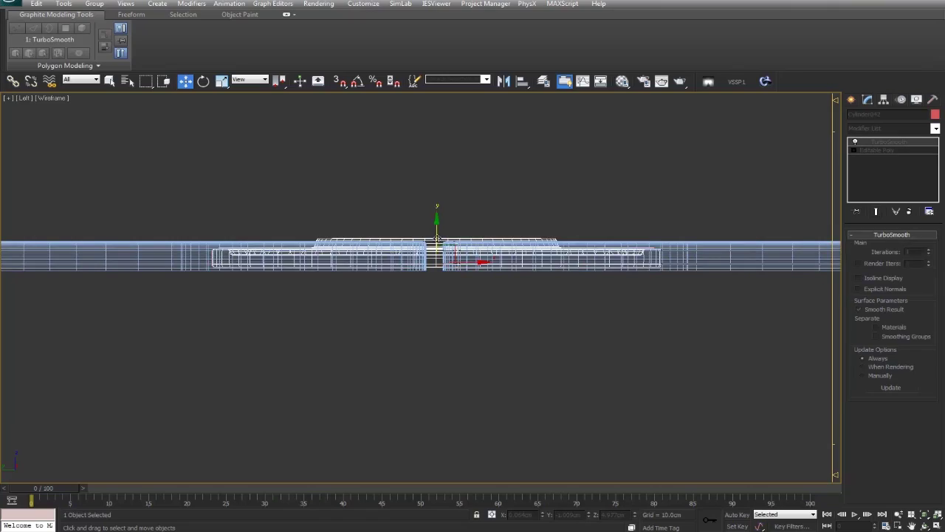
{"action": "scroll", "coordinate": [437, 240], "scroll_direction": "up", "scroll_amount": 4}
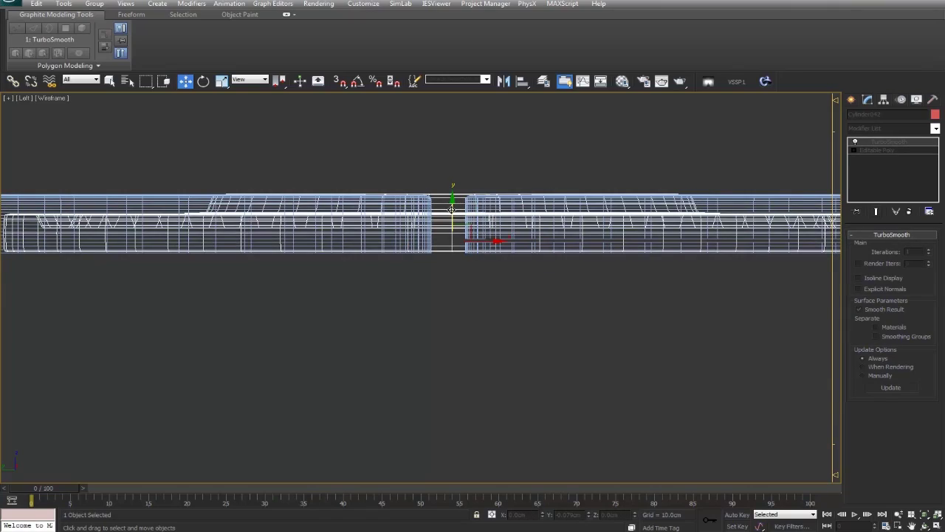
{"action": "left_click_drag", "start_coordinate": [451, 210], "coordinate": [451, 211]}
{"action": "scroll", "coordinate": [502, 262], "scroll_direction": "down", "scroll_amount": 1}
{"action": "key", "text": "p"}
{"action": "key", "text": "z"}
{"action": "middle_click_drag", "start_coordinate": [502, 262], "coordinate": [458, 299], "text": "alt"}
{"action": "scroll", "coordinate": [473, 292], "scroll_direction": "down", "scroll_amount": 4}
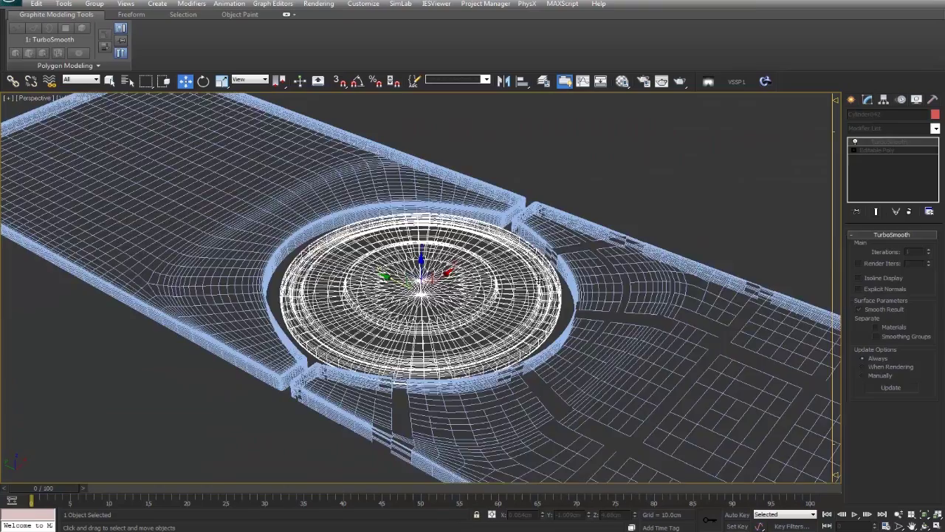
Give both plates and the disc a black object color and check the shaded model with and without edges.
{"action": "left_click", "coordinate": [591, 214]}
{"action": "key", "text": "F3"}
{"action": "middle_click_drag", "start_coordinate": [554, 274], "coordinate": [522, 275]}
{"action": "key", "text": "ctrl+a"}
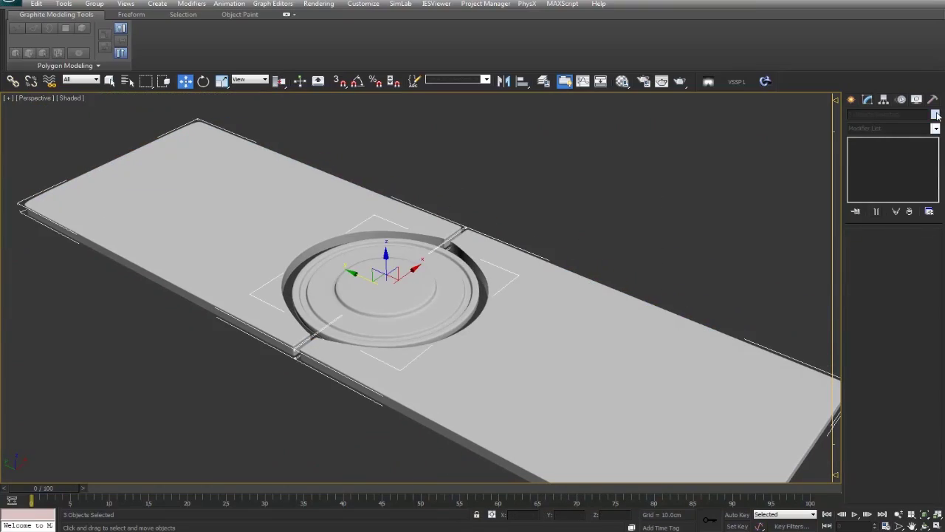
{"action": "left_click", "coordinate": [935, 115]}
{"action": "left_click", "coordinate": [527, 323]}
{"action": "left_click", "coordinate": [599, 255]}
{"action": "key", "text": "F4"}
{"action": "scroll", "coordinate": [591, 273], "scroll_direction": "down", "scroll_amount": 3}
{"action": "middle_click_drag", "start_coordinate": [584, 295], "coordinate": [600, 255], "text": "alt"}
{"action": "key", "text": "F4"}
{"action": "scroll", "coordinate": [547, 277], "scroll_direction": "up", "scroll_amount": 4}
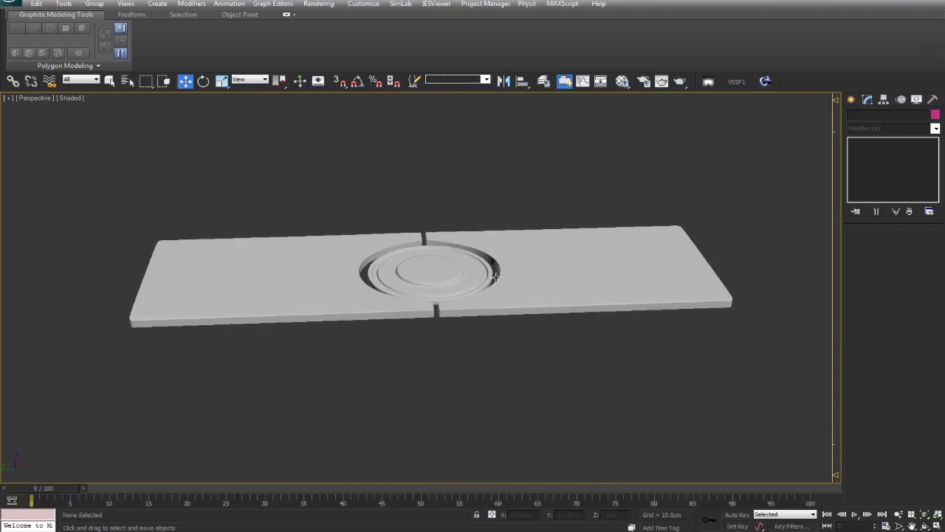
Remove the TurboSmooth modifier from both plates and the disc.
{"action": "middle_click_drag", "start_coordinate": [490, 295], "coordinate": [507, 313]}
{"action": "left_click", "coordinate": [507, 312]}
{"action": "left_click", "coordinate": [337, 304]}
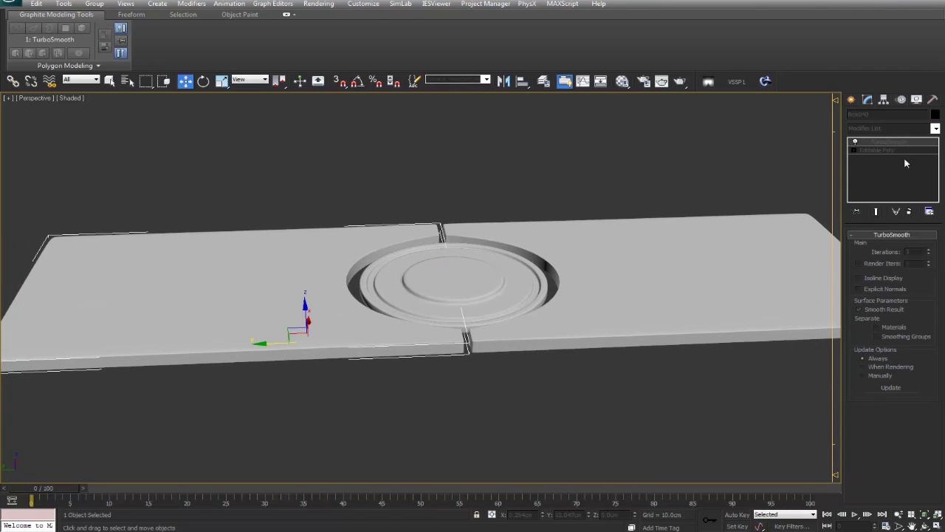
{"action": "left_click", "coordinate": [909, 213]}
{"action": "key", "text": "F4"}
{"action": "left_click", "coordinate": [487, 288]}
{"action": "left_click", "coordinate": [909, 212]}
{"action": "left_click", "coordinate": [621, 288]}
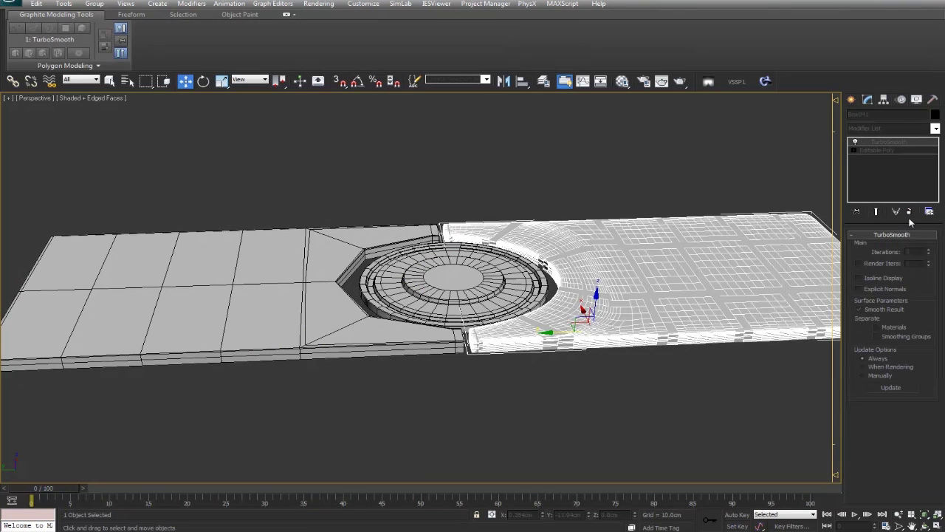
{"action": "left_click", "coordinate": [909, 212]}
{"action": "left_click", "coordinate": [604, 181]}
{"action": "key", "text": "F4"}
Attach the disc and the second plate to the first plate to make one object.
{"action": "left_click_drag", "start_coordinate": [346, 185], "coordinate": [628, 374]}
{"action": "left_click", "coordinate": [332, 310]}
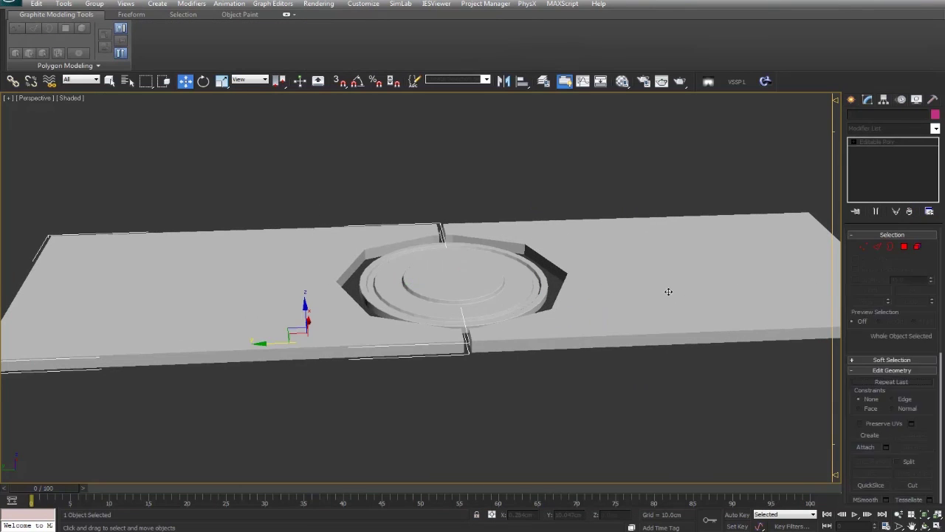
{"action": "left_click", "coordinate": [474, 301]}
{"action": "key", "text": "F4"}
{"action": "left_click", "coordinate": [625, 284]}
{"action": "key", "text": "w"}
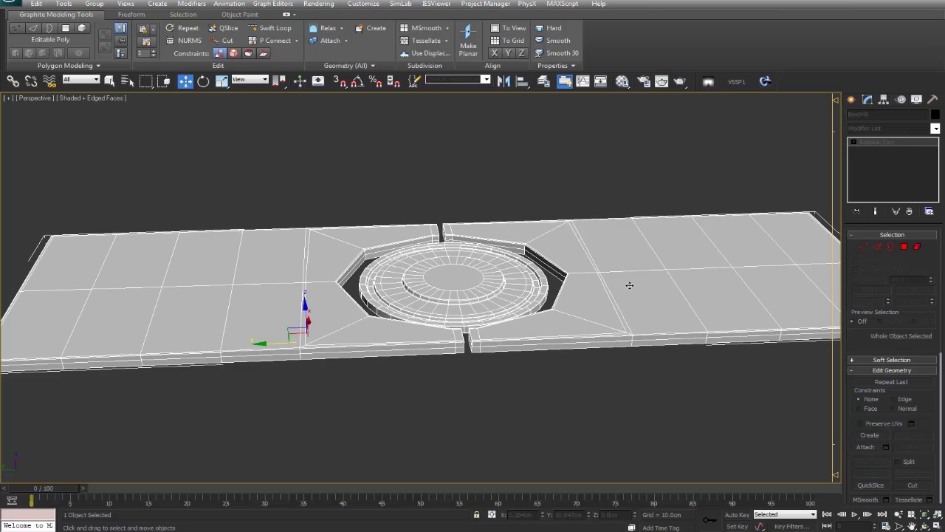
Center the combined object's pivot on its geometry.
{"action": "left_click", "coordinate": [883, 100]}
{"action": "left_click", "coordinate": [889, 219]}
{"action": "left_click", "coordinate": [892, 165]}
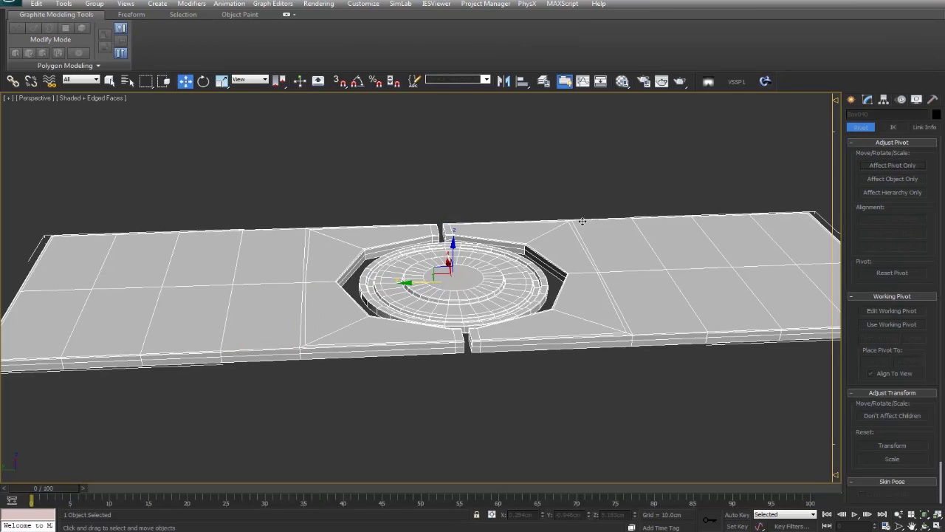
Try to rotate the combined object upright in the front view, and undo the rotation.
{"action": "scroll", "coordinate": [521, 228], "scroll_direction": "down", "scroll_amount": 5}
{"action": "key", "text": "f"}
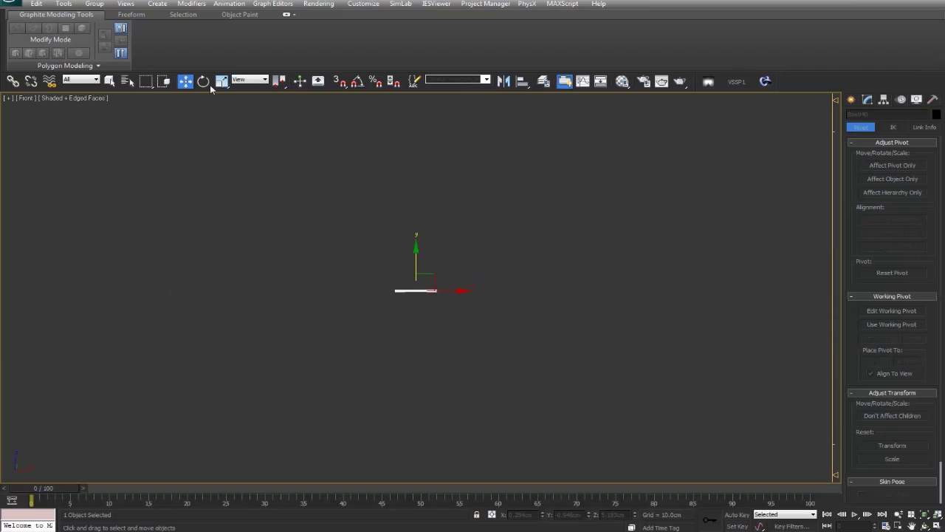
{"action": "left_click_drag", "start_coordinate": [411, 276], "coordinate": [414, 324]}
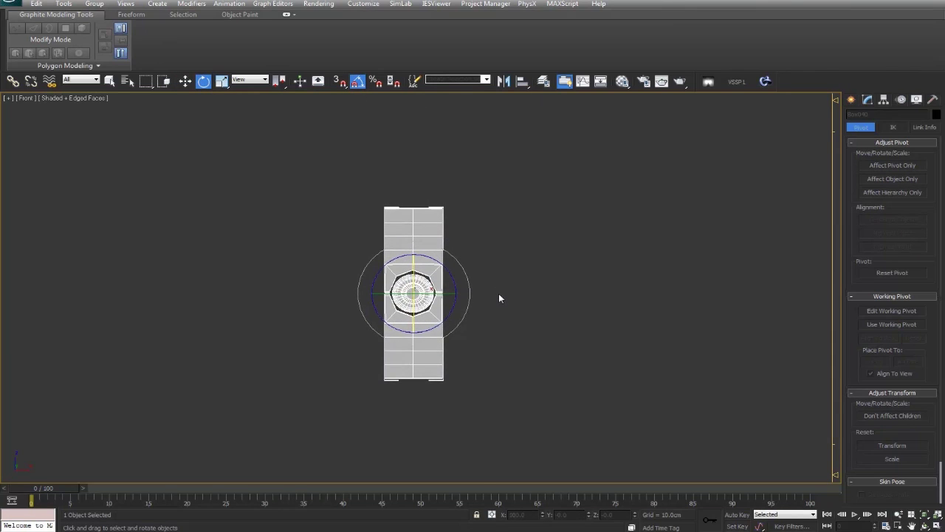
{"action": "key", "text": "p"}
{"action": "middle_click_drag", "start_coordinate": [498, 293], "coordinate": [539, 276], "text": "alt"}
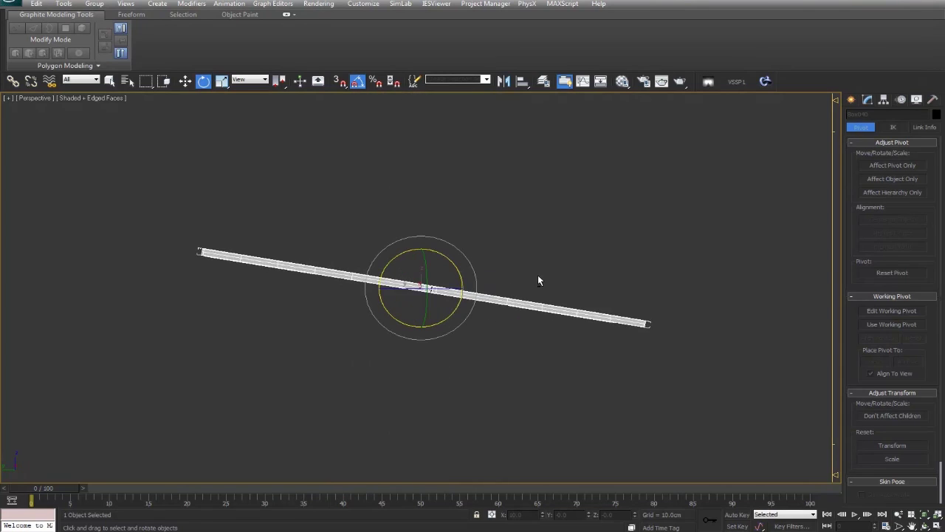
{"action": "key", "text": "ctrl+z"}
Rotate the combined object 90 degrees about X so it stands upright, and view it shaded without edges.
{"action": "left_click_drag", "start_coordinate": [449, 260], "coordinate": [508, 266]}
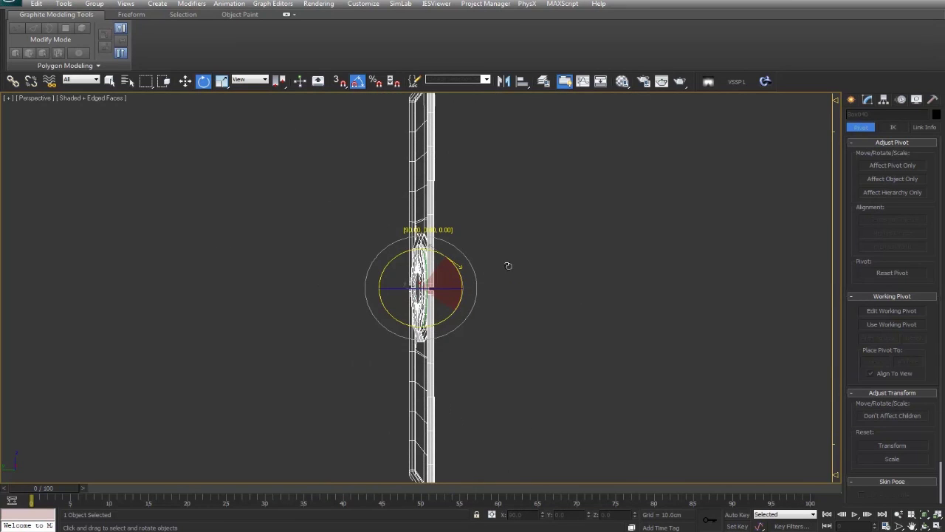
{"action": "middle_click_drag", "start_coordinate": [508, 266], "coordinate": [480, 267], "text": "alt"}
{"action": "key", "text": "z"}
{"action": "key", "text": "F3"}
{"action": "key", "text": "F3"}
{"action": "left_click", "coordinate": [552, 274]}
{"action": "key", "text": "F4"}
{"action": "left_click", "coordinate": [458, 227]}
{"action": "scroll", "coordinate": [456, 227], "scroll_direction": "up", "scroll_amount": 2}
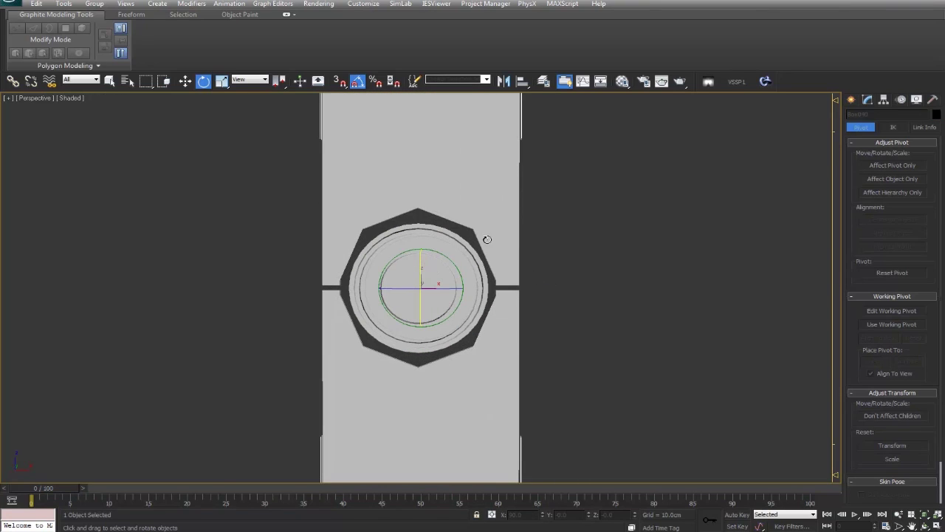
Add a TurboSmooth modifier with 2 iterations to the combined object and check the smoothed shape.
{"action": "left_click", "coordinate": [867, 99]}
{"action": "left_click", "coordinate": [936, 128]}
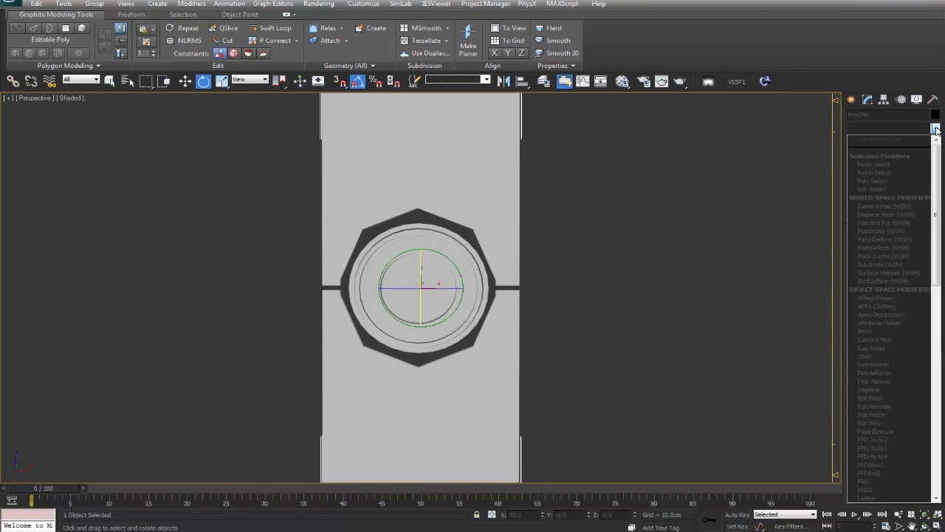
{"action": "key", "text": "t"}
{"action": "key", "text": "t"}
{"action": "left_click", "coordinate": [875, 365]}
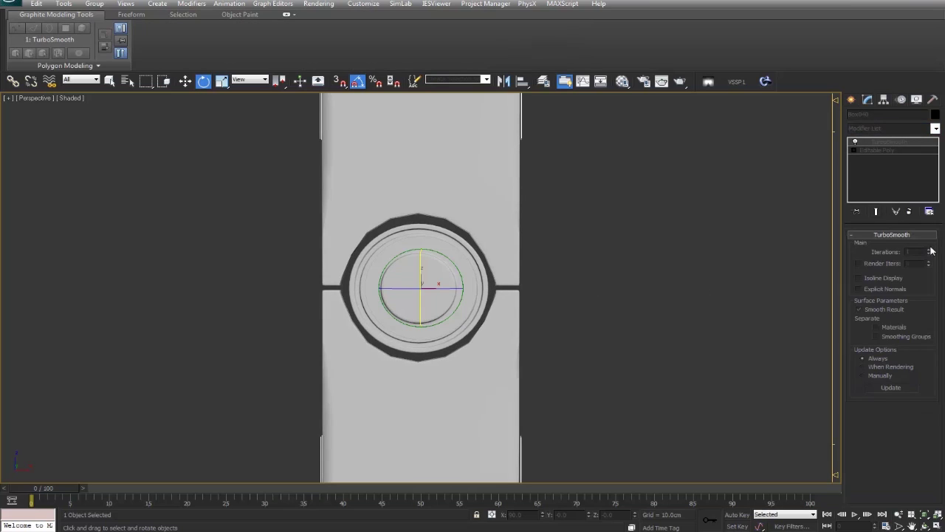
{"action": "left_click", "coordinate": [931, 251]}
{"action": "scroll", "coordinate": [590, 260], "scroll_direction": "down", "scroll_amount": 5}
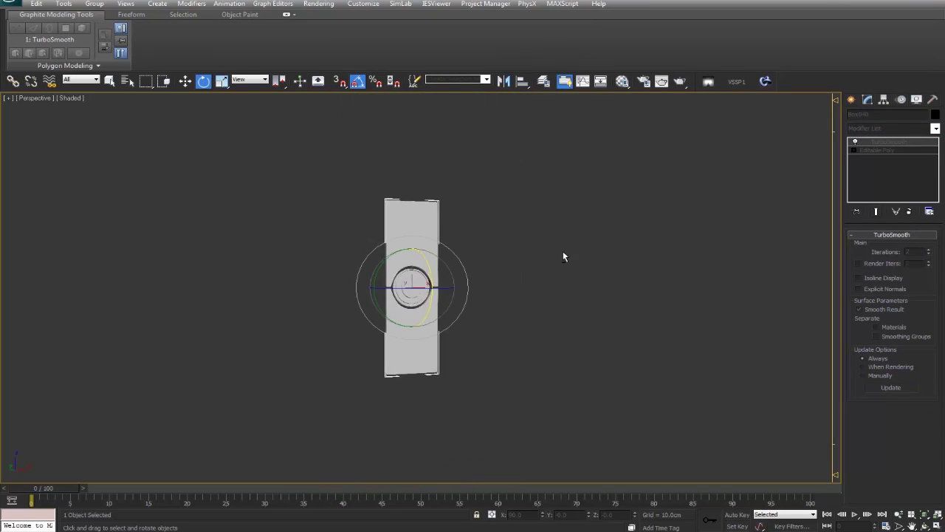
{"action": "middle_click_drag", "start_coordinate": [563, 252], "coordinate": [522, 252], "text": "alt"}
{"action": "scroll", "coordinate": [510, 252], "scroll_direction": "up", "scroll_amount": 4}
{"action": "scroll", "coordinate": [523, 252], "scroll_direction": "down", "scroll_amount": 2}
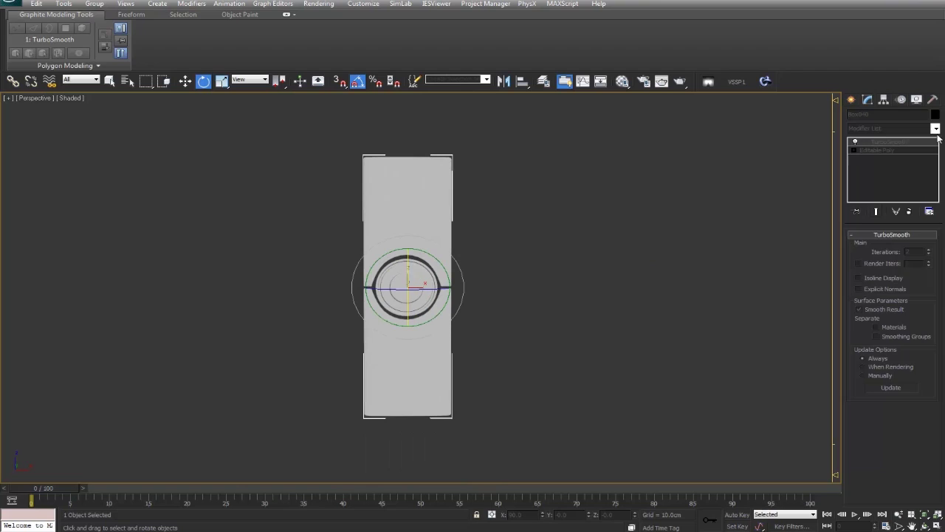
Add an FFD 3x3x3 modifier above TurboSmooth and activate its control points in the left view.
{"action": "left_click", "coordinate": [935, 129]}
{"action": "left_click", "coordinate": [879, 448]}
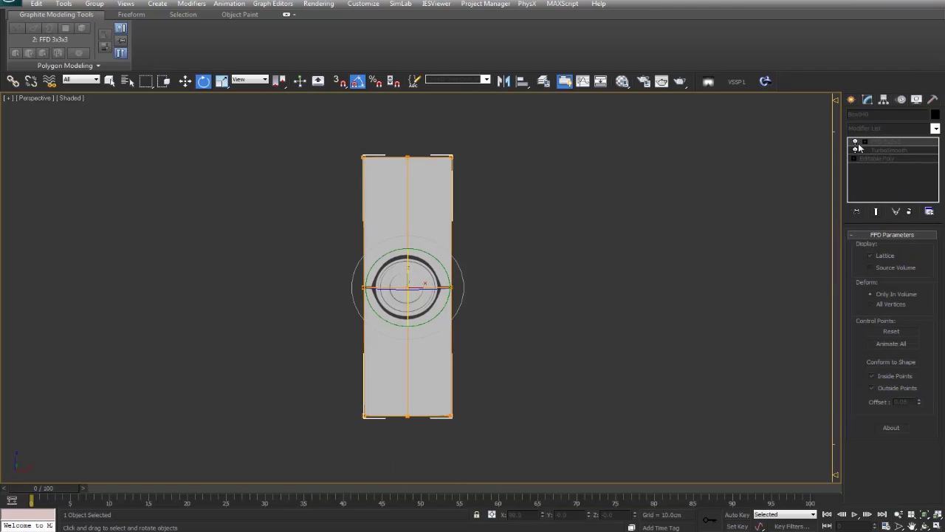
{"action": "left_click", "coordinate": [896, 151]}
{"action": "key", "text": "l"}
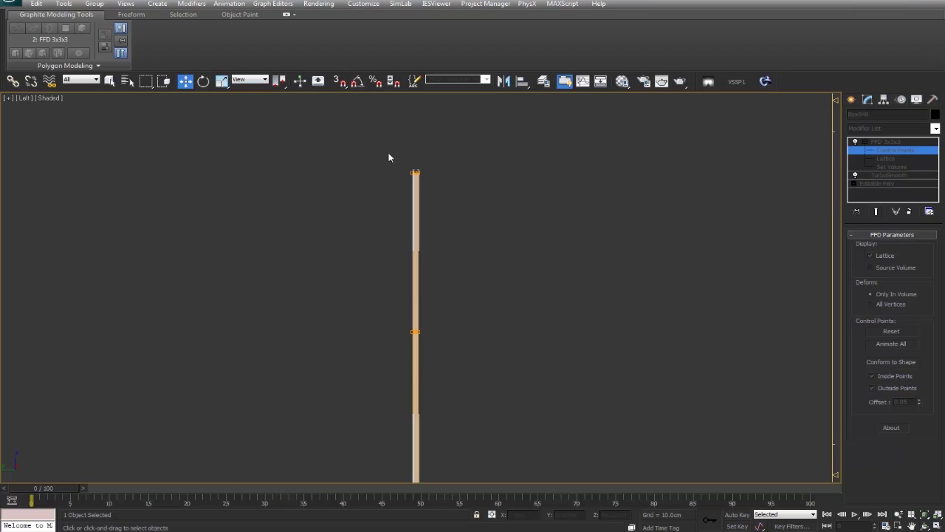
Try to bend the object by shifting only the top FFD control points sideways, and undo the move.
{"action": "left_click_drag", "start_coordinate": [457, 174], "coordinate": [468, 174]}
{"action": "middle_click_drag", "start_coordinate": [472, 296], "coordinate": [473, 215]}
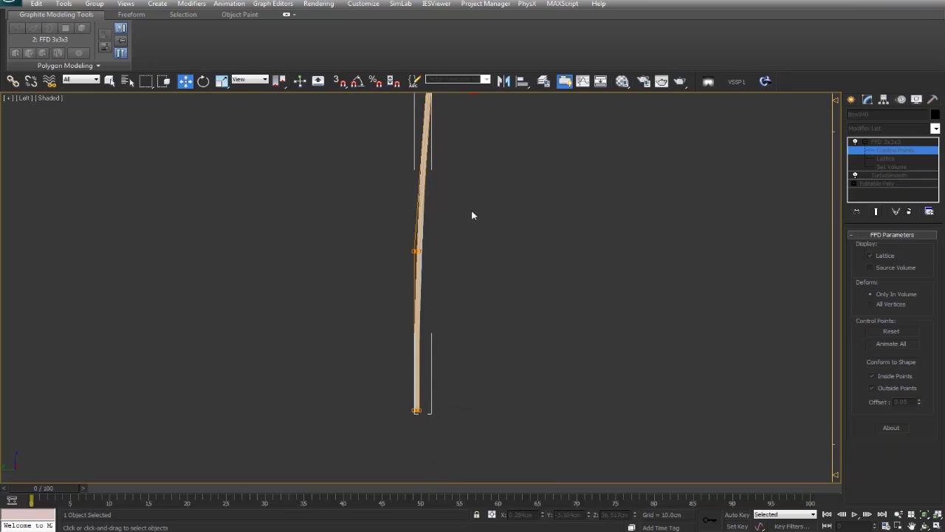
{"action": "key", "text": "ctrl+z"}
Shift the top and bottom FFD control points sideways together to bend the object into a shallow arc, and view it in perspective.
{"action": "left_click_drag", "start_coordinate": [395, 428], "coordinate": [442, 399], "text": "ctrl"}
{"action": "middle_click_drag", "start_coordinate": [441, 399], "coordinate": [408, 470]}
{"action": "left_click_drag", "start_coordinate": [430, 323], "coordinate": [461, 331]}
{"action": "key", "text": "p"}
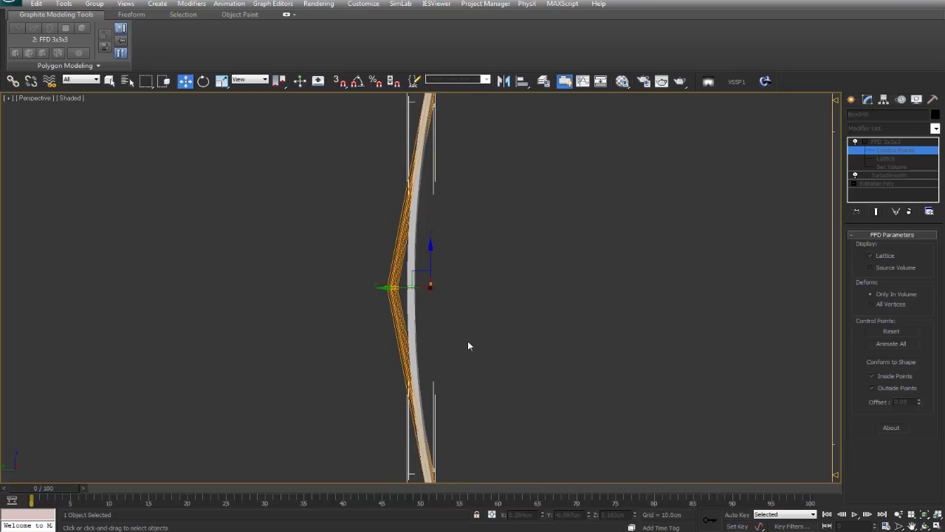
{"action": "middle_click_drag", "start_coordinate": [468, 344], "coordinate": [500, 349], "text": "alt"}
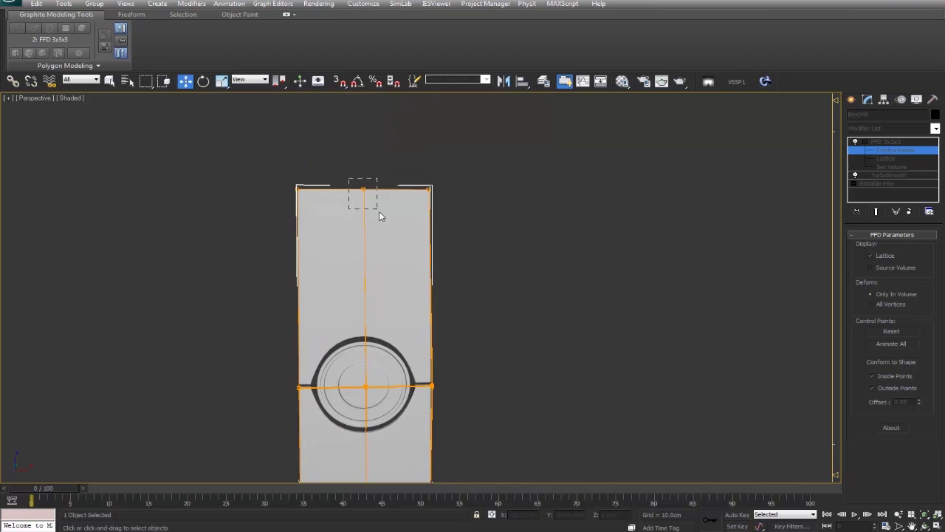
Raise the middle control points of the top row to round the object's upper end.
{"action": "left_click_drag", "start_coordinate": [379, 211], "coordinate": [379, 212]}
{"action": "middle_click_drag", "start_coordinate": [379, 211], "coordinate": [392, 381]}
{"action": "left_click_drag", "start_coordinate": [367, 116], "coordinate": [366, 98]}
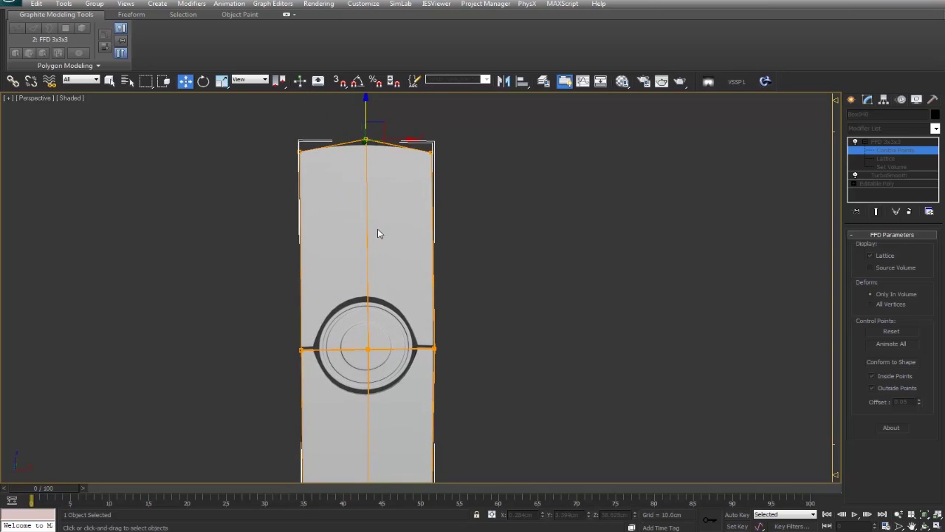
Lower the middle control points of the bottom row to round the object's lower end.
{"action": "middle_click_drag", "start_coordinate": [377, 233], "coordinate": [386, 407], "text": "alt"}
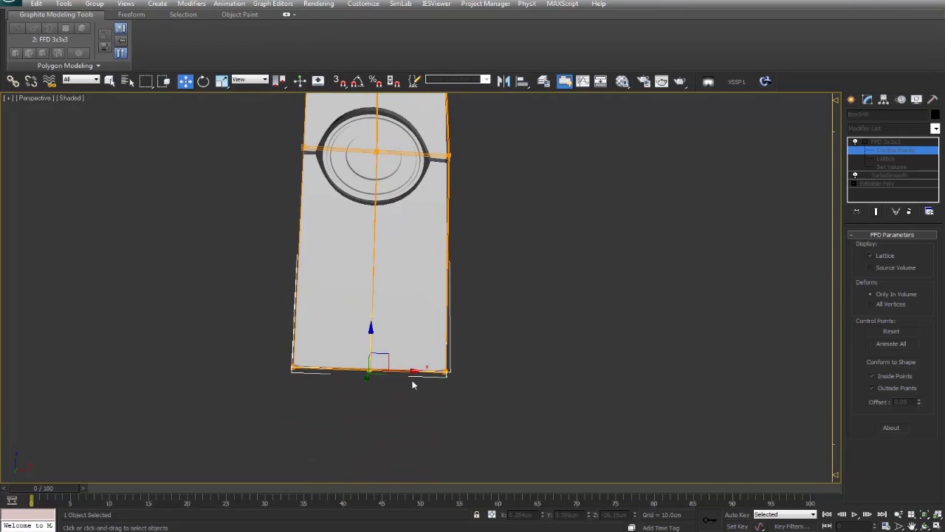
{"action": "left_click_drag", "start_coordinate": [369, 334], "coordinate": [367, 348]}
{"action": "left_click", "coordinate": [570, 364]}
{"action": "scroll", "coordinate": [519, 334], "scroll_direction": "down", "scroll_amount": 3}
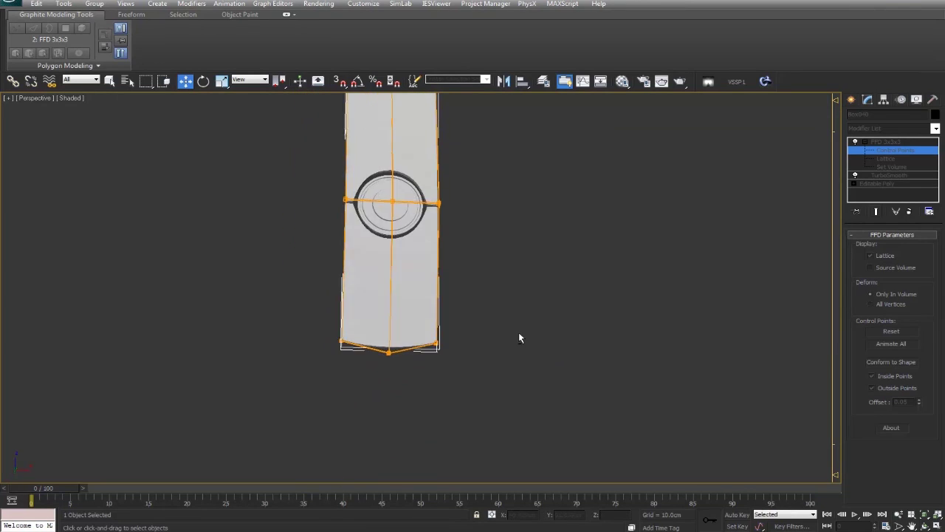
{"action": "middle_click_drag", "start_coordinate": [525, 247], "coordinate": [510, 348]}
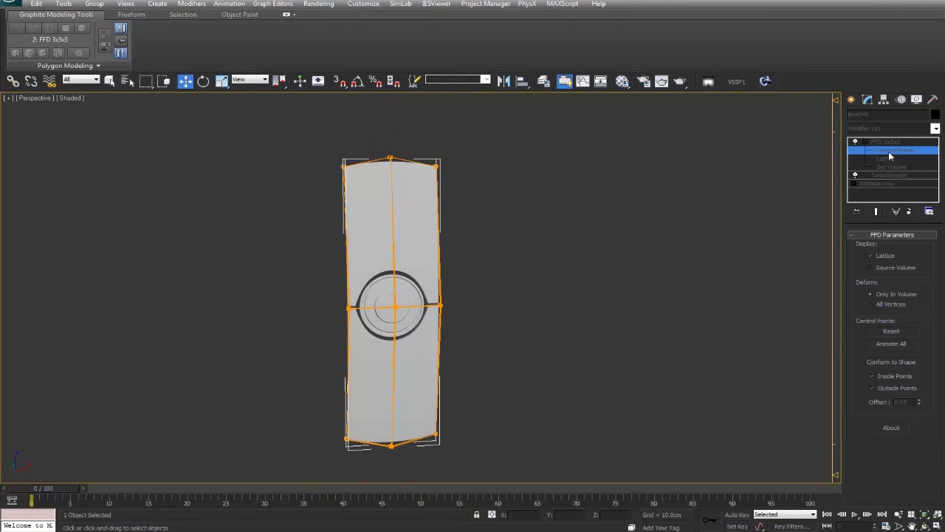
Add an FFD 4x4x4 modifier on top of the FFD 3x3x3 modifier.
{"action": "left_click", "coordinate": [936, 129]}
{"action": "left_click", "coordinate": [897, 458]}
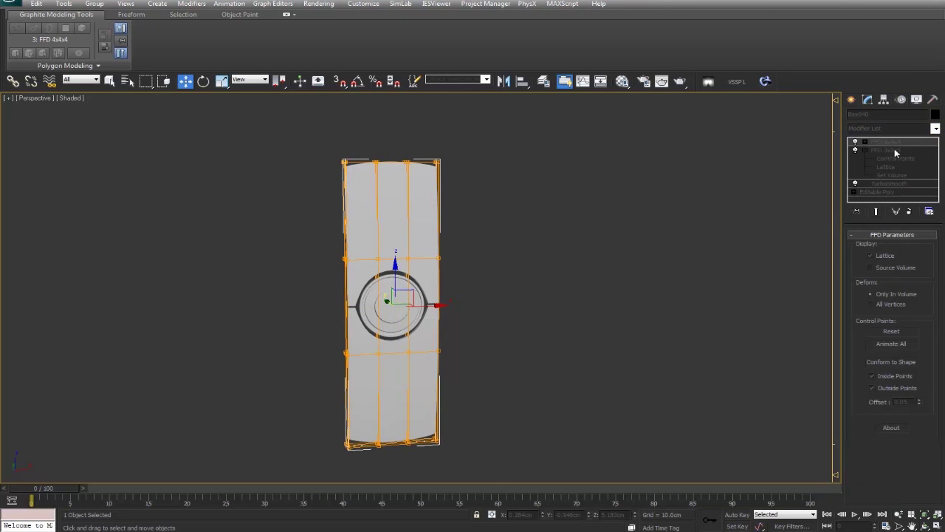
{"action": "scroll", "coordinate": [308, 291], "scroll_direction": "up", "scroll_amount": 2}
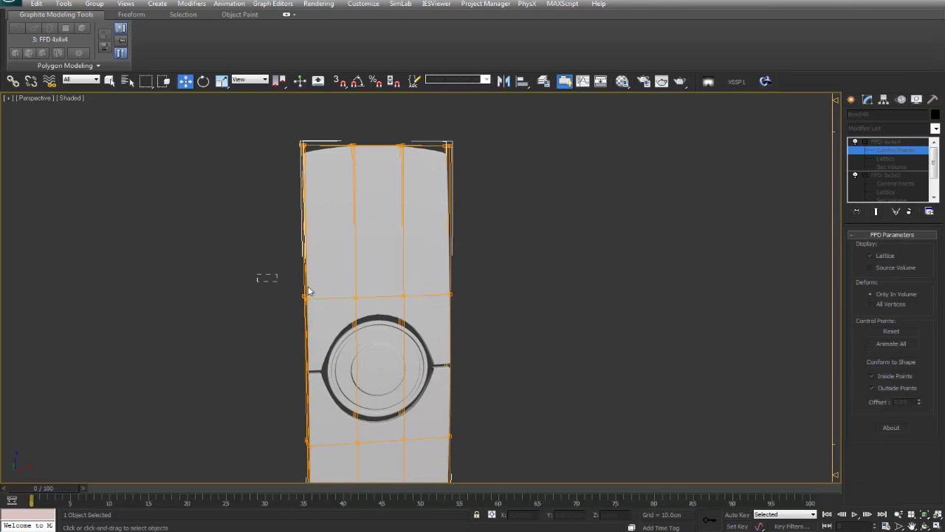
Try to move the lower inner row of FFD 4x4x4 control points upward, and undo the move.
{"action": "middle_click_drag", "start_coordinate": [446, 317], "coordinate": [439, 347], "text": "alt"}
{"action": "middle_click_drag", "start_coordinate": [439, 347], "coordinate": [450, 260]}
{"action": "left_click_drag", "start_coordinate": [502, 262], "coordinate": [455, 303]}
{"action": "middle_click_drag", "start_coordinate": [535, 331], "coordinate": [542, 315]}
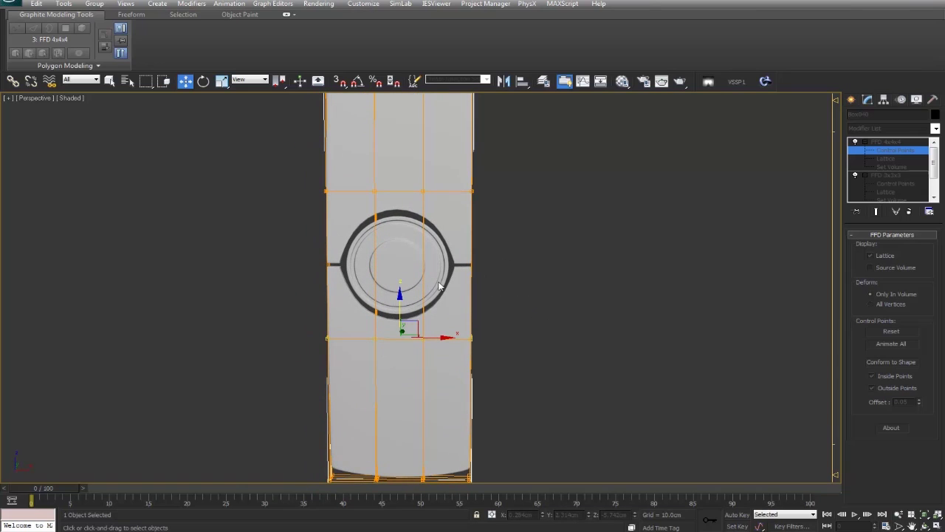
{"action": "left_click_drag", "start_coordinate": [401, 285], "coordinate": [403, 244]}
{"action": "key", "text": "ctrl+z"}
Move the lower inner row of control points down and the upper inner row up to stretch the disc vertically.
{"action": "middle_click_drag", "start_coordinate": [449, 329], "coordinate": [458, 331], "text": "alt"}
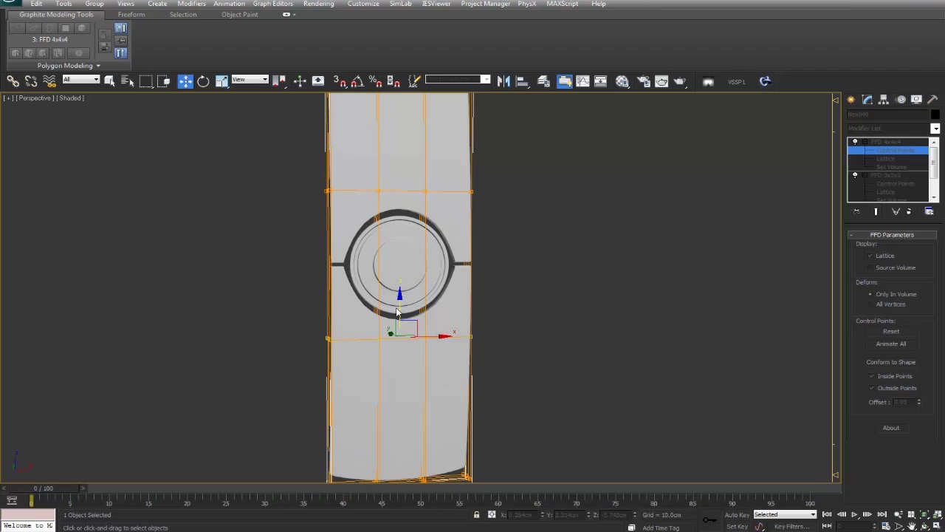
{"action": "left_click_drag", "start_coordinate": [400, 309], "coordinate": [402, 374]}
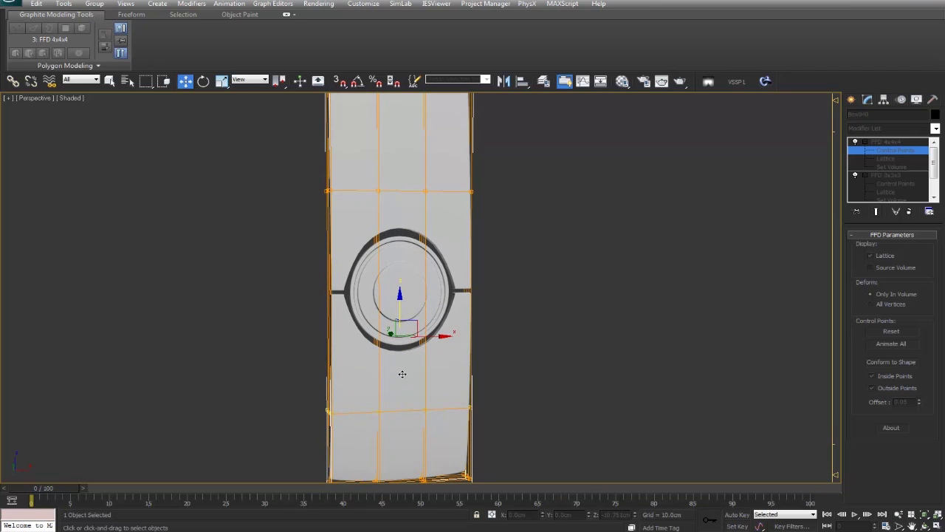
{"action": "middle_click_drag", "start_coordinate": [403, 374], "coordinate": [424, 366], "text": "alt"}
{"action": "left_click_drag", "start_coordinate": [305, 166], "coordinate": [387, 195]}
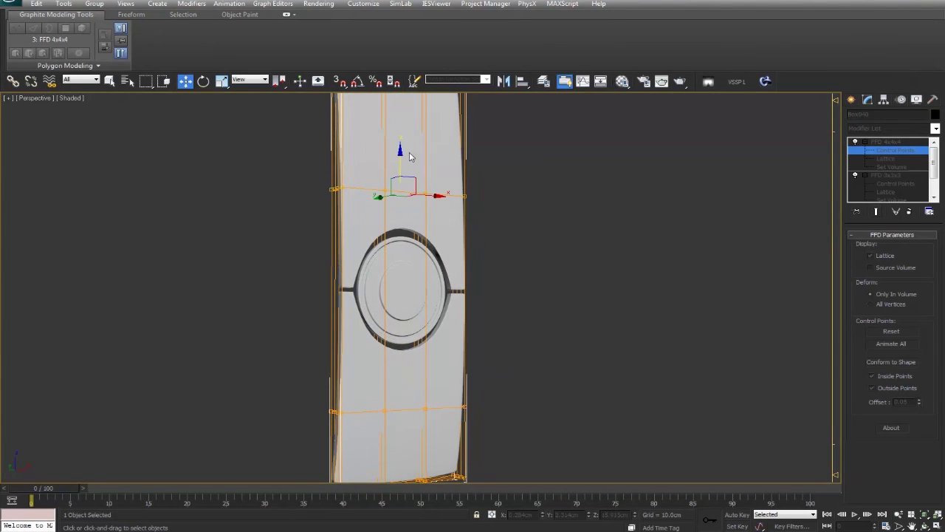
{"action": "left_click_drag", "start_coordinate": [401, 156], "coordinate": [402, 115]}
Check the stretched shape and undo the moves of the two inner control point rows.
{"action": "left_click", "coordinate": [543, 243]}
{"action": "scroll", "coordinate": [566, 280], "scroll_direction": "down", "scroll_amount": 5}
{"action": "middle_click_drag", "start_coordinate": [566, 279], "coordinate": [493, 284], "text": "alt"}
{"action": "left_click", "coordinate": [885, 151]}
{"action": "left_click", "coordinate": [496, 270]}
{"action": "key", "text": "ctrl+z"}
{"action": "scroll", "coordinate": [487, 262], "scroll_direction": "up", "scroll_amount": 5}
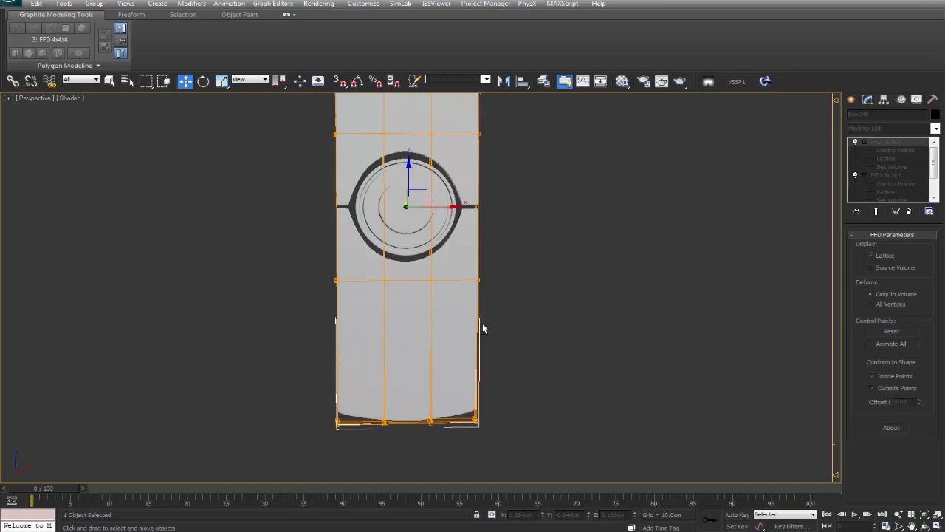
{"action": "mouse_move", "coordinate": [482, 323]}
{"action": "middle_mouse_down", "text": "alt"}
{"action": "mouse_move", "coordinate": [511, 331]}
{"action": "mouse_move", "coordinate": [482, 323]}
{"action": "middle_mouse_up", "text": "alt"}
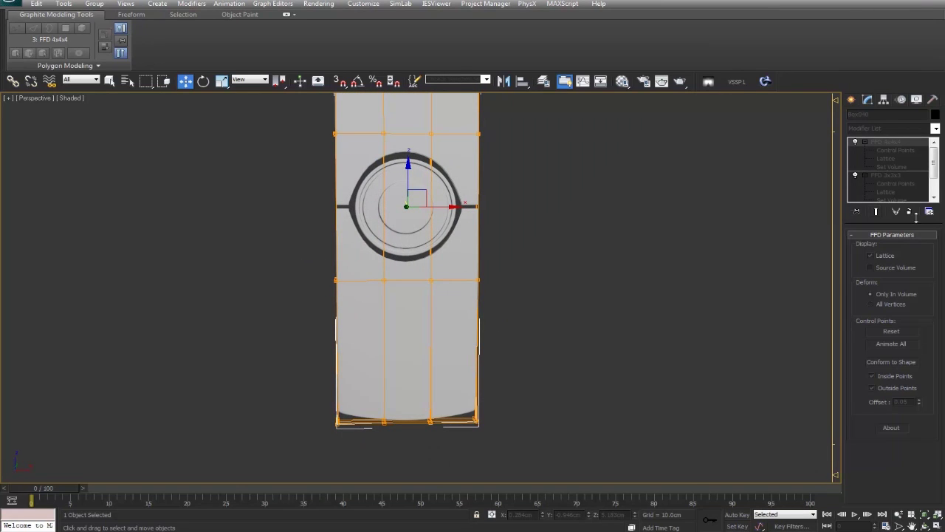
Try to widen the lower inner row of control points by scaling it to about 131% along X, and undo the scaling.
{"action": "key", "text": "1"}
{"action": "left_click_drag", "start_coordinate": [368, 280], "coordinate": [349, 280]}
{"action": "key", "text": "ctrl+z"}
{"action": "left_click_drag", "start_coordinate": [528, 261], "coordinate": [480, 288]}
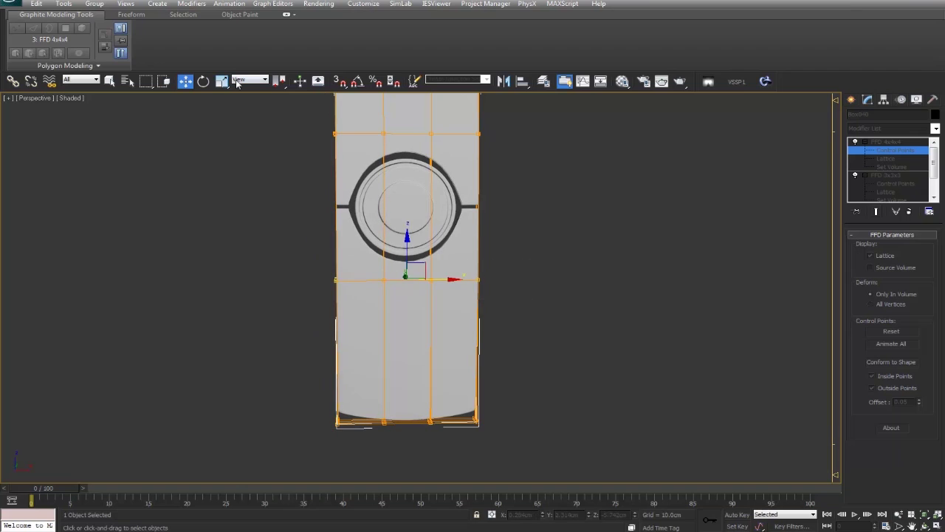
{"action": "left_click_drag", "start_coordinate": [351, 278], "coordinate": [338, 278]}
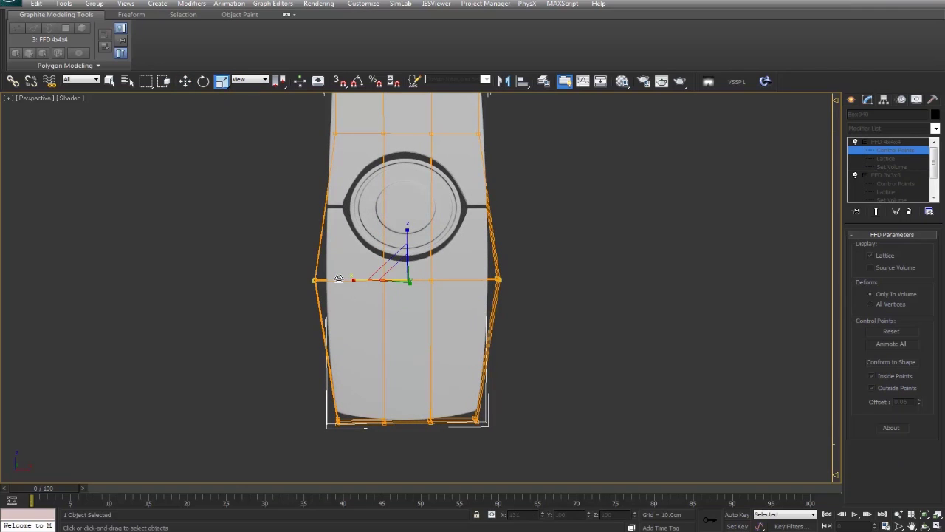
{"action": "key", "text": "ctrl+z"}
Try to narrow the bottom row of control points to about 75% along X, and undo the scaling.
{"action": "middle_click_drag", "start_coordinate": [505, 360], "coordinate": [499, 347], "text": "alt"}
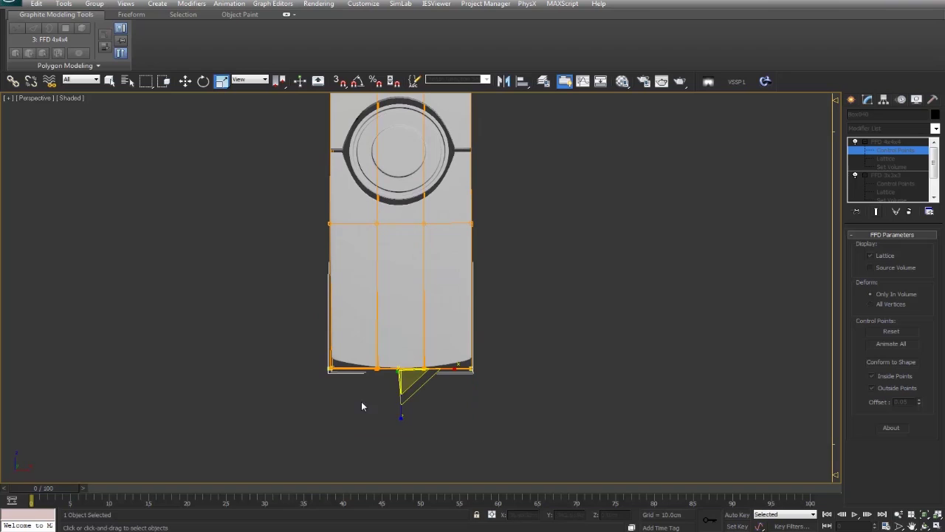
{"action": "left_click_drag", "start_coordinate": [456, 368], "coordinate": [443, 367]}
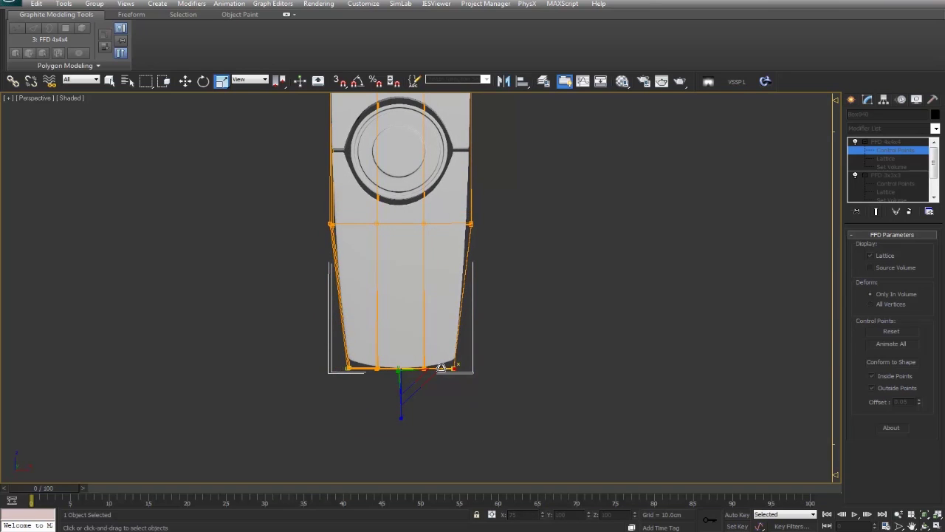
{"action": "middle_click_drag", "start_coordinate": [486, 309], "coordinate": [481, 364]}
{"action": "scroll", "coordinate": [469, 407], "scroll_direction": "down", "scroll_amount": 3}
{"action": "key", "text": "ctrl+z"}
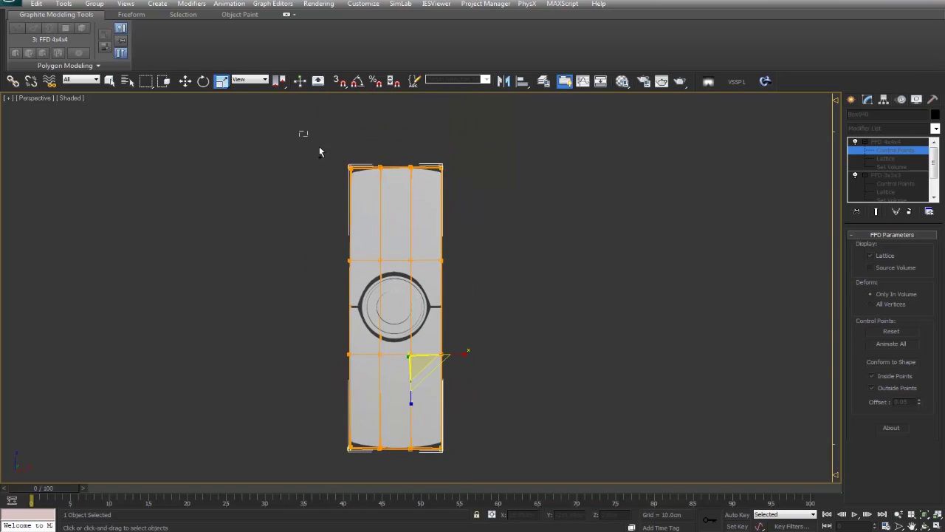
Scale the top and bottom rows of control points together to about 71% along X to taper both ends.
{"action": "middle_click_drag", "start_coordinate": [424, 308], "coordinate": [429, 285]}
{"action": "left_click_drag", "start_coordinate": [451, 286], "coordinate": [435, 286]}
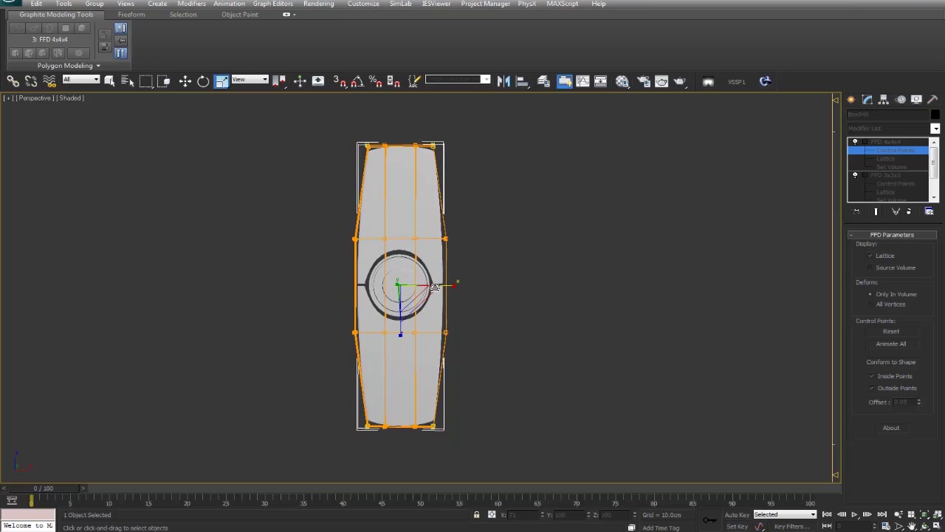
{"action": "left_click", "coordinate": [711, 246]}
{"action": "middle_click_drag", "start_coordinate": [711, 247], "coordinate": [592, 275], "text": "alt"}
Examine the tapered object's smoothed mesh with edged faces displayed, and return to plain shading.
{"action": "left_click", "coordinate": [466, 261]}
{"action": "key", "text": "F4"}
{"action": "scroll", "coordinate": [466, 261], "scroll_direction": "up", "scroll_amount": 3}
{"action": "middle_click_drag", "start_coordinate": [466, 262], "coordinate": [435, 268], "text": "alt"}
{"action": "left_click", "coordinate": [578, 286]}
{"action": "scroll", "coordinate": [579, 285], "scroll_direction": "down", "scroll_amount": 3}
{"action": "middle_click_drag", "start_coordinate": [571, 286], "coordinate": [544, 300]}
{"action": "key", "text": "F4"}
Show the grid and move the finished object along X, away from the grid's center.
{"action": "left_click", "coordinate": [461, 249]}
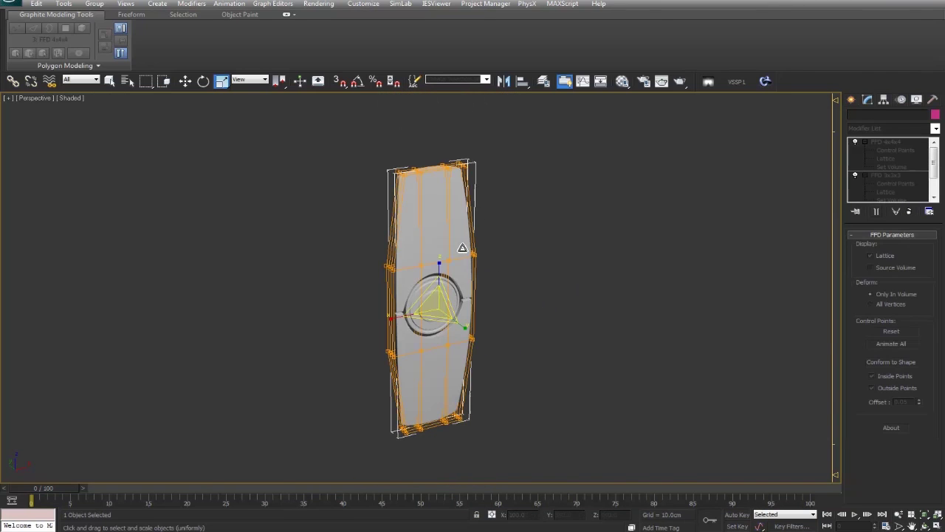
{"action": "key", "text": "g"}
{"action": "scroll", "coordinate": [511, 291], "scroll_direction": "down", "scroll_amount": 3}
{"action": "left_click", "coordinate": [189, 82]}
{"action": "middle_click_drag", "start_coordinate": [301, 209], "coordinate": [381, 229], "text": "alt"}
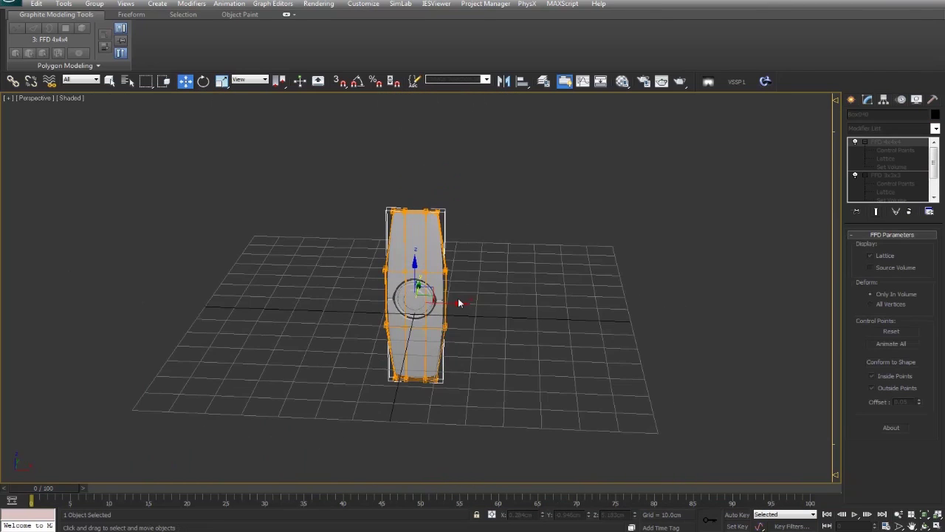
{"action": "left_click_drag", "start_coordinate": [457, 303], "coordinate": [790, 308]}
{"action": "left_click", "coordinate": [679, 309]}
{"action": "middle_click_drag", "start_coordinate": [678, 309], "coordinate": [442, 293], "text": "alt"}
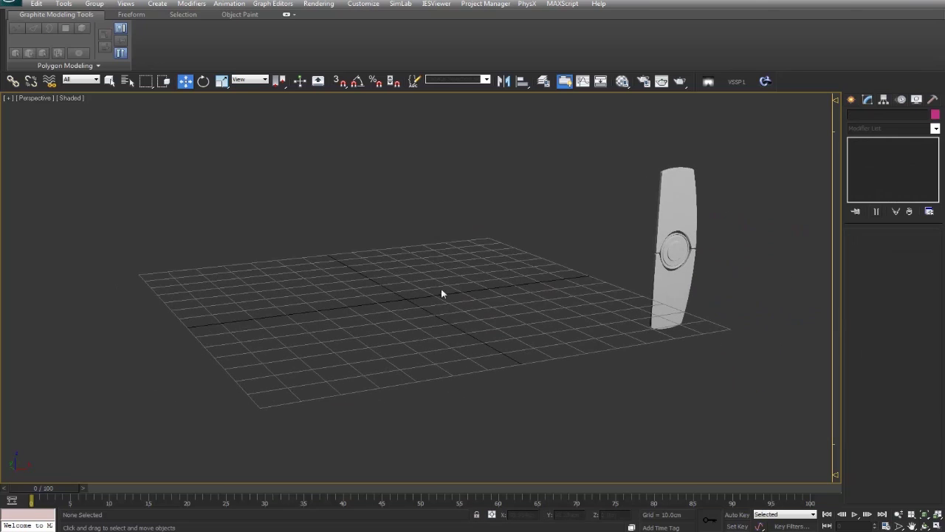
Switch to Zoner Photo Studio and browse the mechanical reference images from 57.jpg to eve_primae_01.jpg.
{"action": "left_click_drag", "start_coordinate": [1, 126], "coordinate": [548, 41]}
{"action": "scroll", "coordinate": [529, 175], "scroll_direction": "down", "scroll_amount": 2}
{"action": "scroll", "coordinate": [528, 180], "scroll_direction": "down", "scroll_amount": 2}
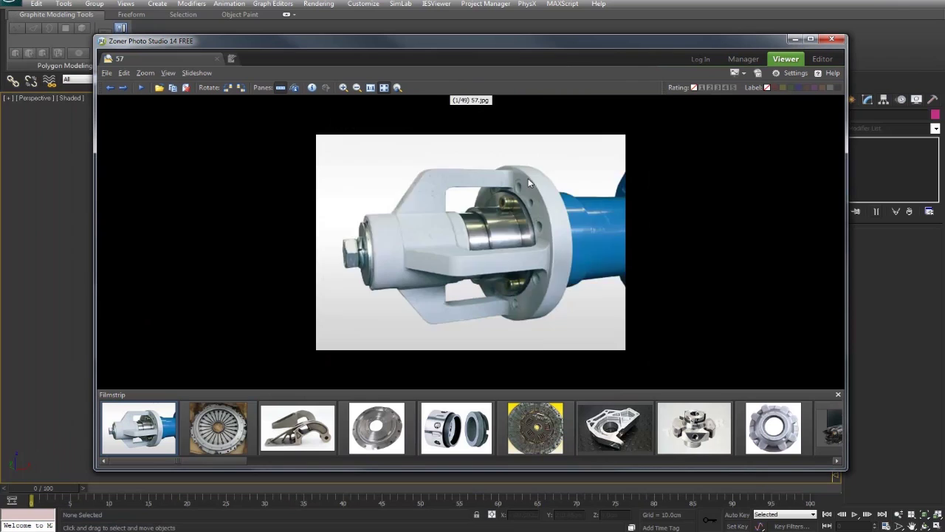
{"action": "scroll", "coordinate": [529, 180], "scroll_direction": "down", "scroll_amount": 2}
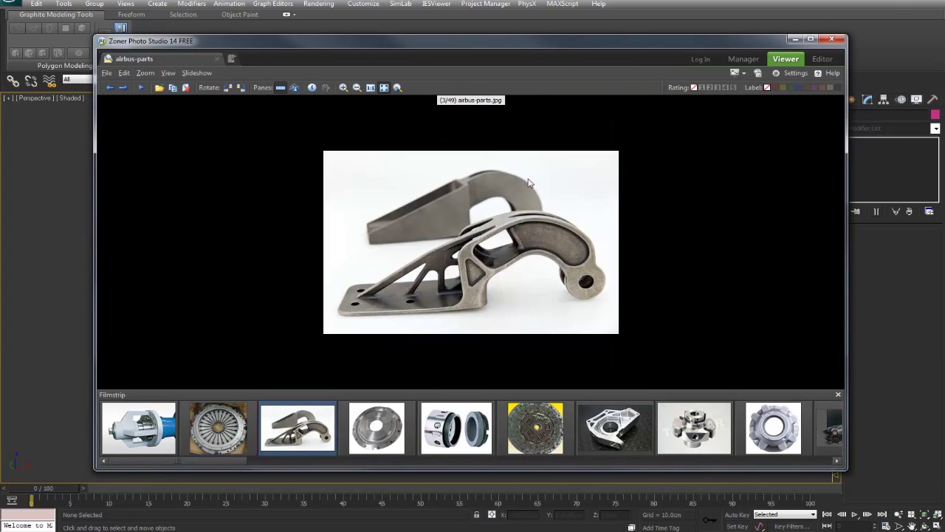
{"action": "scroll", "coordinate": [529, 183], "scroll_direction": "down", "scroll_amount": 4}
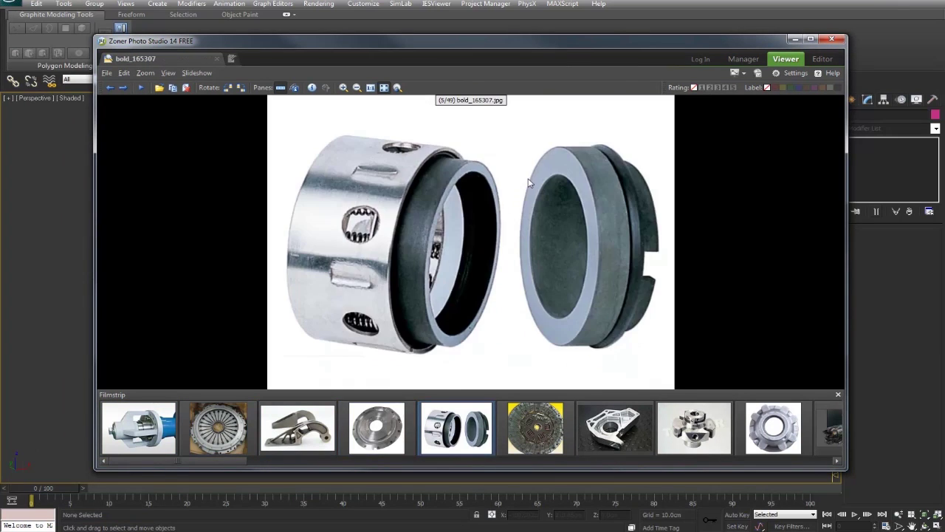
{"action": "scroll", "coordinate": [529, 183], "scroll_direction": "down", "scroll_amount": 2}
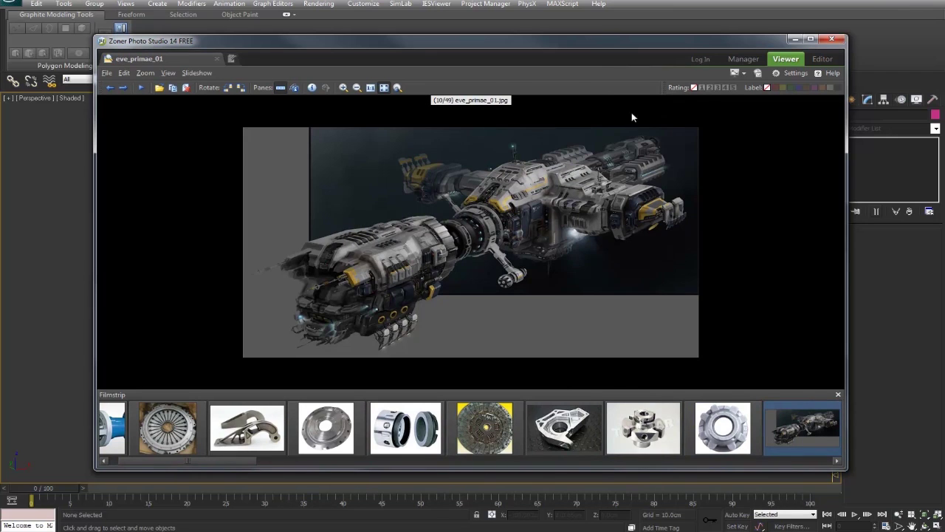
Maximize the image viewer and examine the spaceship's hull details in eve_primae_01.jpg.
{"action": "double_click", "coordinate": [609, 43]}
{"action": "left_click_drag", "start_coordinate": [596, 163], "coordinate": [556, 143]}
{"action": "mouse_move", "coordinate": [454, 170]}
{"action": "left_mouse_down"}
{"action": "mouse_move", "coordinate": [452, 179]}
{"action": "mouse_move", "coordinate": [444, 169]}
{"action": "left_mouse_up"}
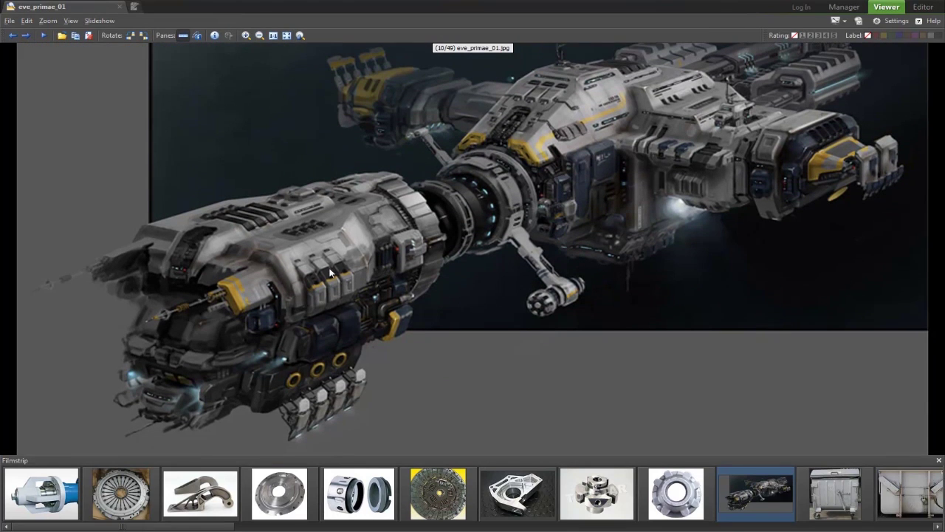